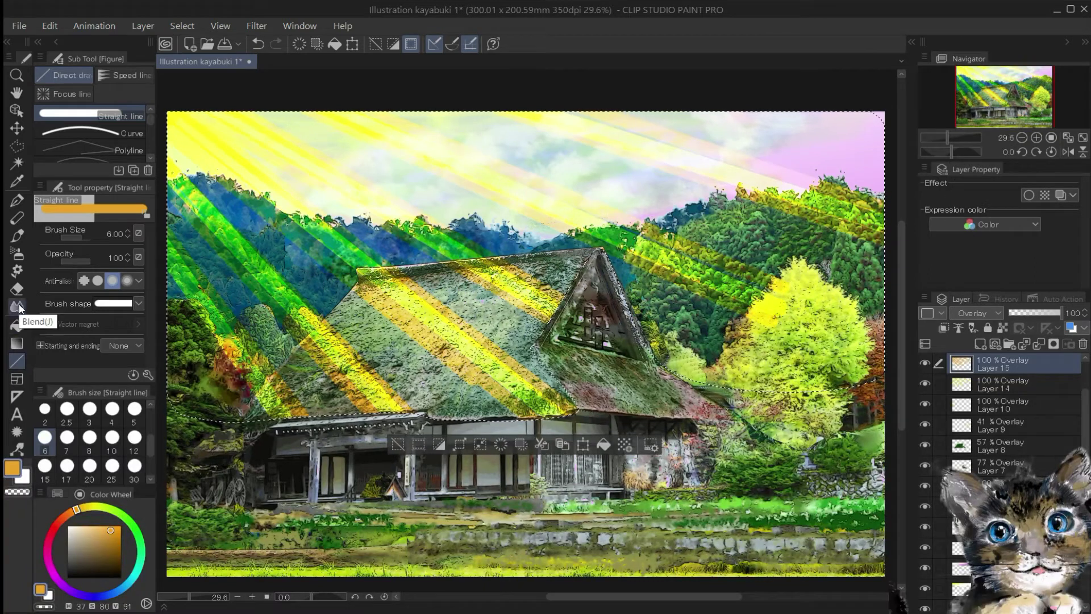
{"action": "left_click", "coordinate": [17, 306]}
{"action": "left_click", "coordinate": [1003, 384]}
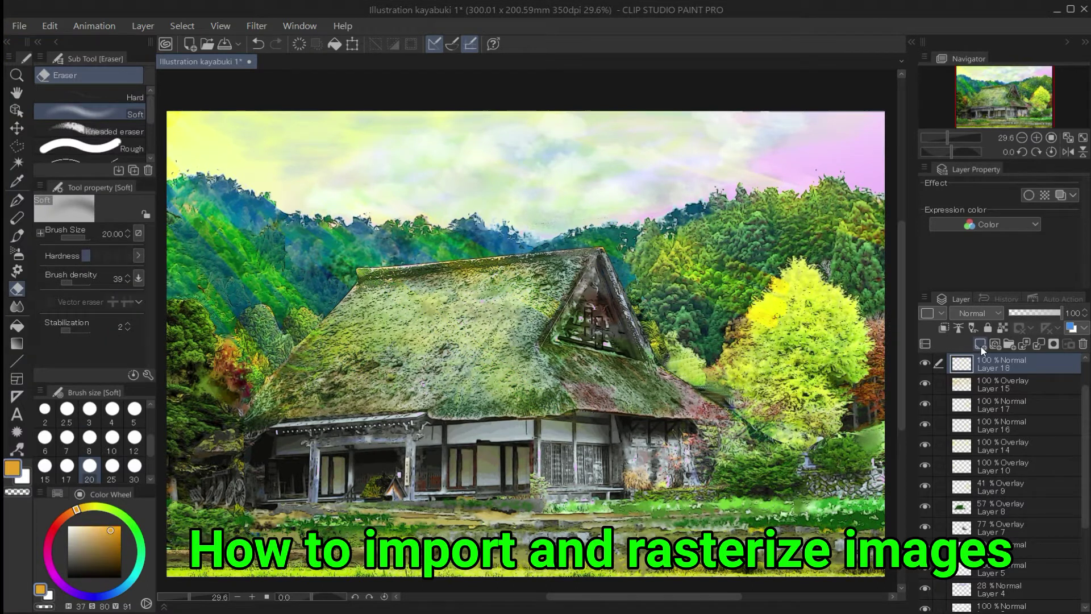
{"action": "left_click", "coordinate": [981, 344]}
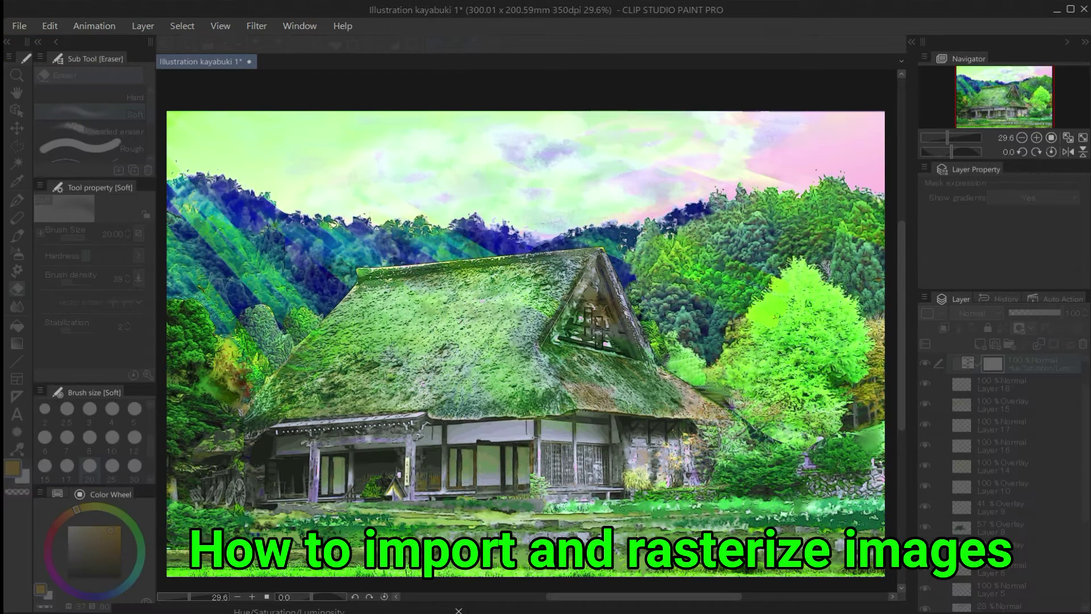
{"action": "left_click_drag", "start_coordinate": [280, 613], "coordinate": [177, 598]}
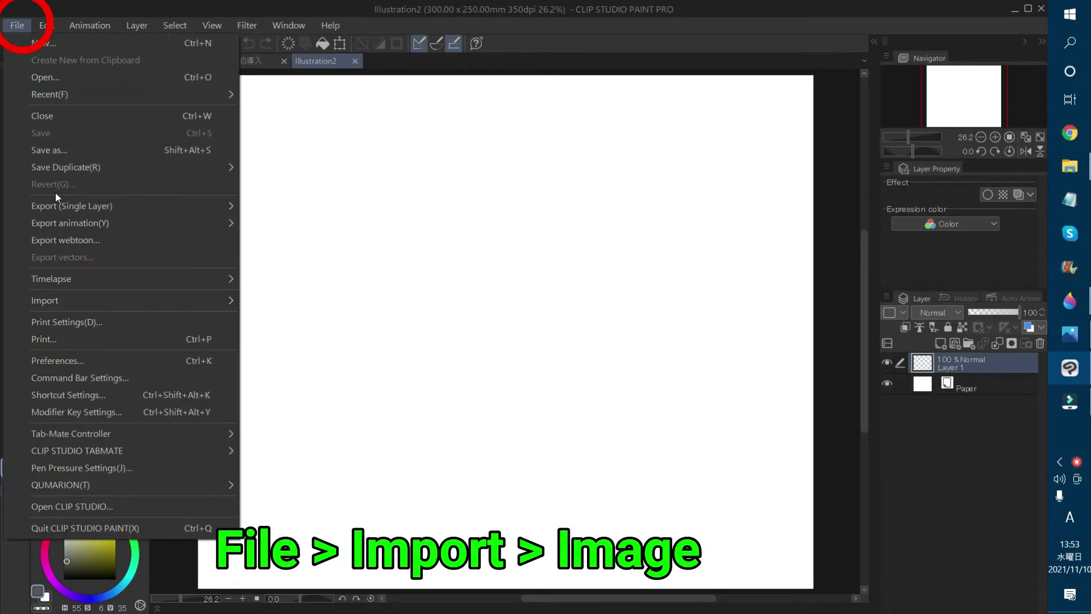
Import the picture image1 onto the blank canvas
{"action": "mouse_move", "coordinate": [61, 300]}
{"action": "left_click", "coordinate": [286, 305]}
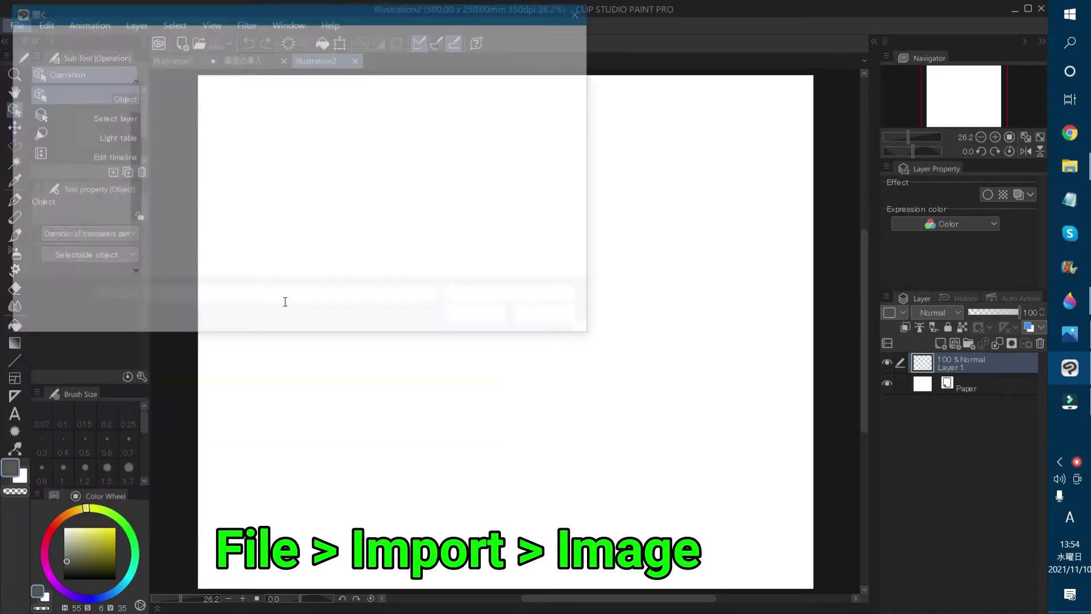
{"action": "left_click", "coordinate": [188, 120]}
{"action": "left_click", "coordinate": [481, 318]}
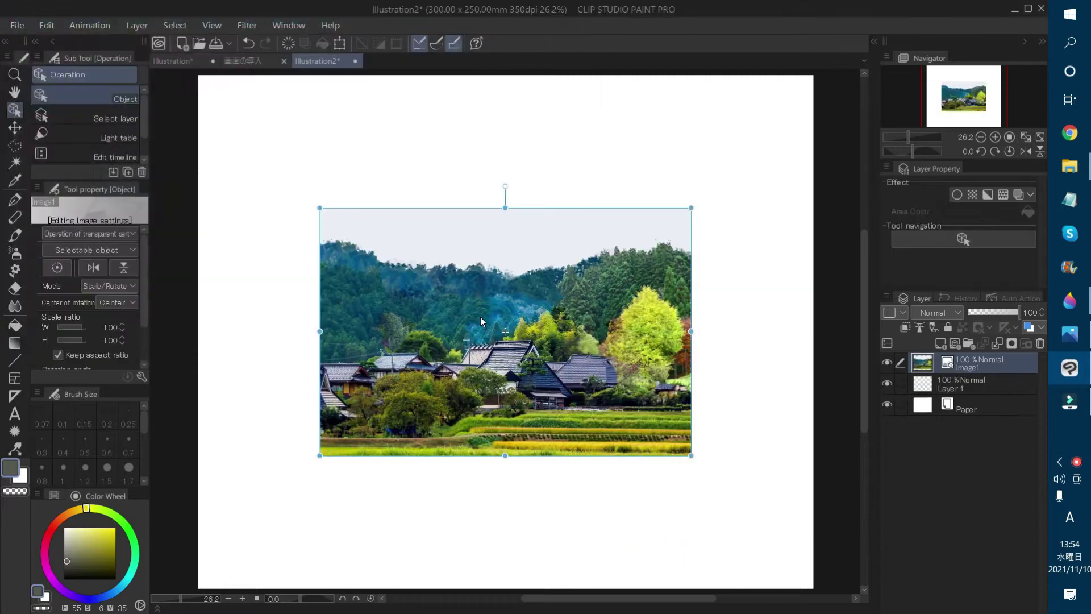
Enlarge image1 to a scale ratio of 165 so it spans the canvas width, and rasterize its layer
{"action": "left_click_drag", "start_coordinate": [434, 319], "coordinate": [322, 275]}
{"action": "left_click_drag", "start_coordinate": [568, 414], "coordinate": [812, 575]}
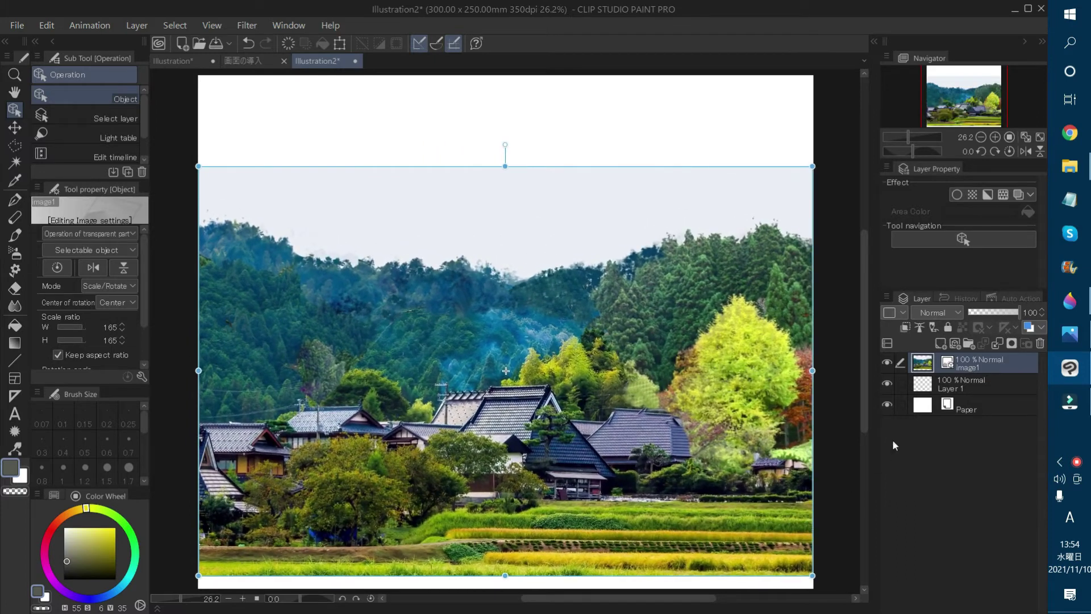
{"action": "right_click", "coordinate": [962, 375]}
{"action": "left_click", "coordinate": [840, 481]}
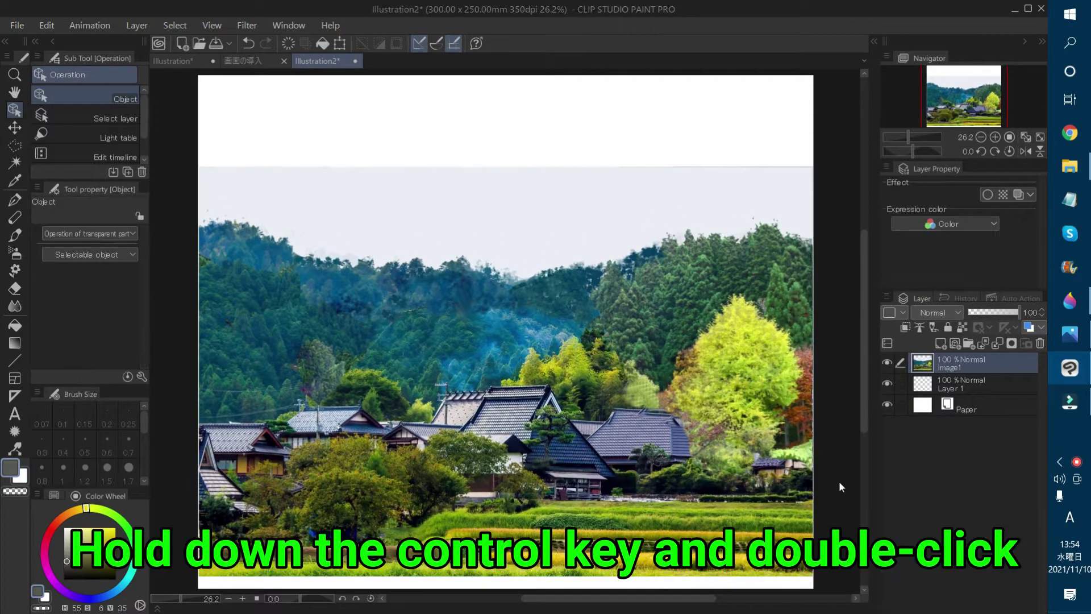
Select the image1 layer's contents, change the canvas size to that area at 299.35 × 199.57 mm, and clear the selection
{"action": "double_click", "coordinate": [921, 362], "text": "ctrl"}
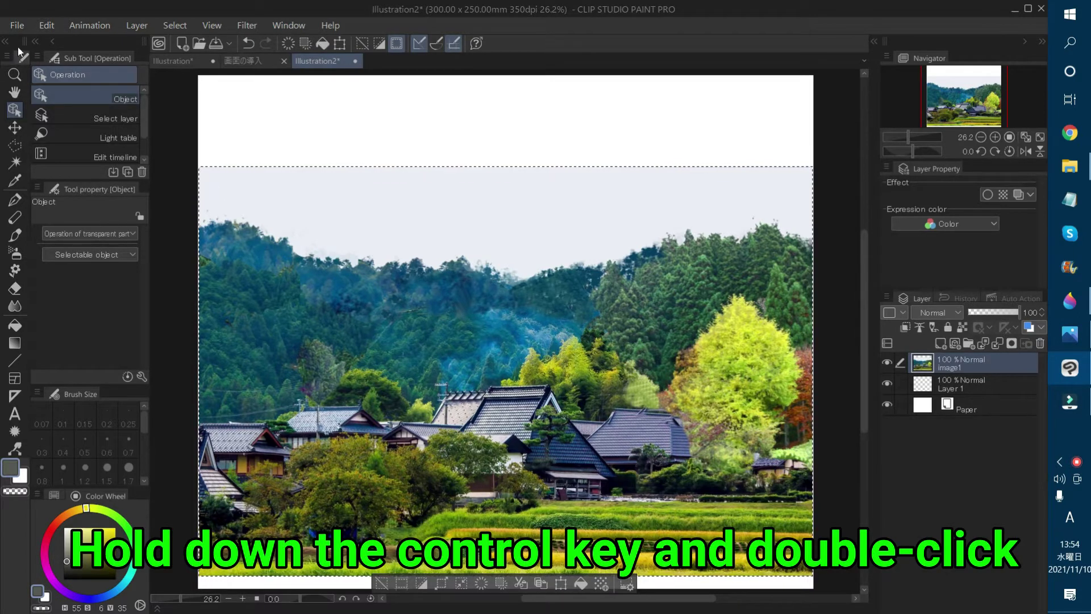
{"action": "left_click", "coordinate": [47, 25]}
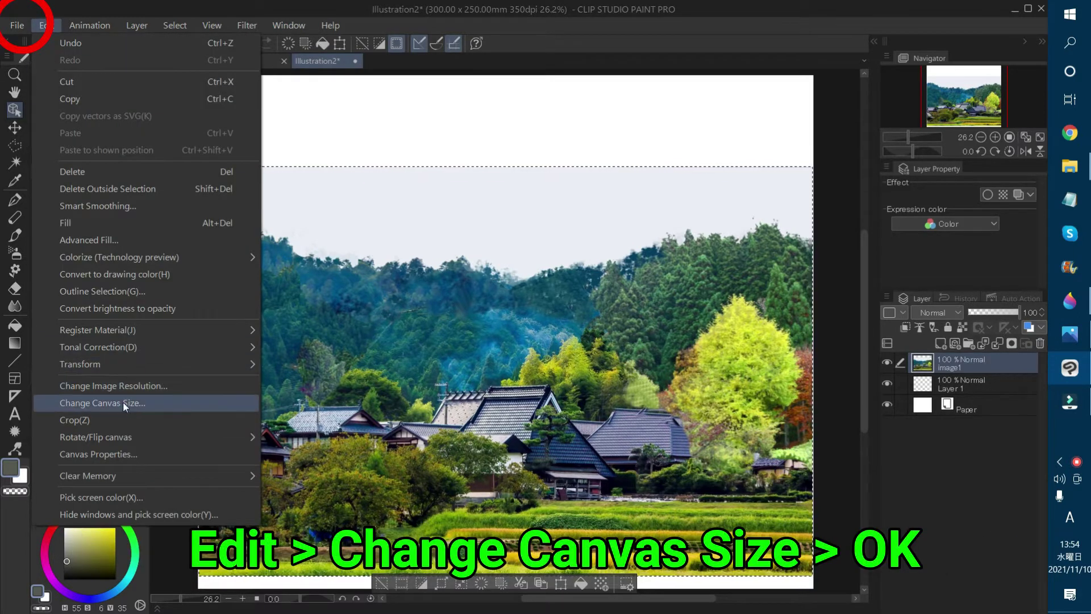
{"action": "left_click", "coordinate": [102, 403]}
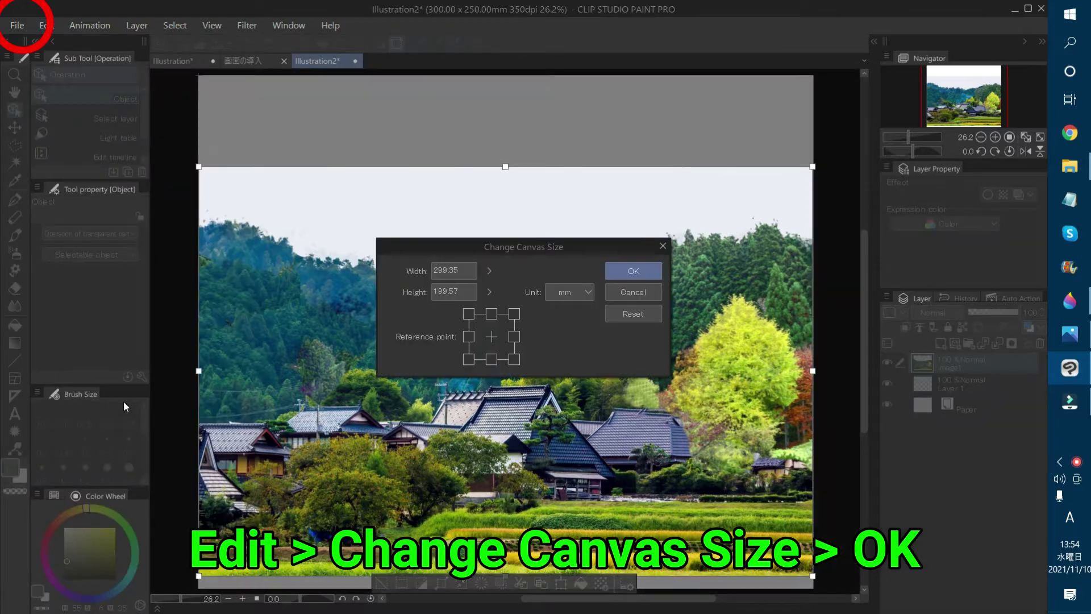
{"action": "left_click", "coordinate": [634, 271]}
{"action": "left_click", "coordinate": [381, 558]}
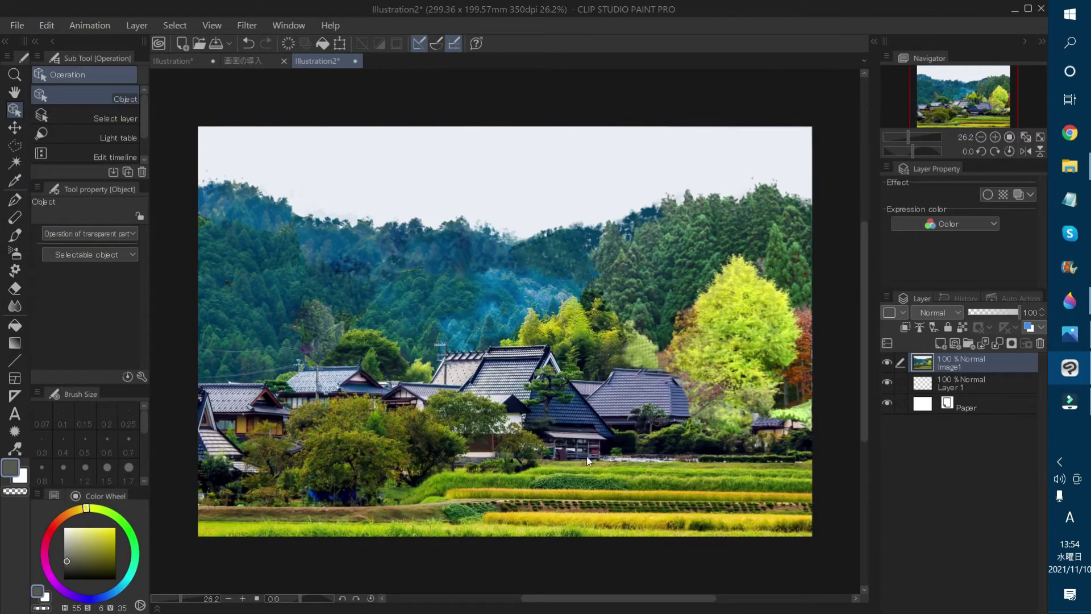
Import the picture image2 as a layer above image1
{"action": "left_click", "coordinate": [20, 28]}
{"action": "mouse_move", "coordinate": [98, 295]}
{"action": "left_click", "coordinate": [341, 302]}
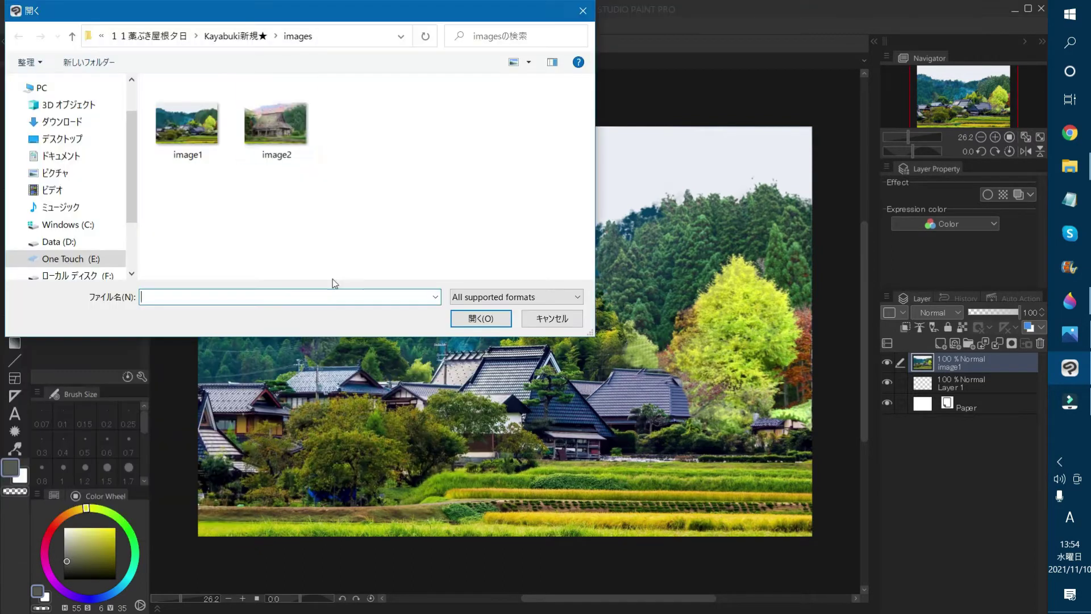
{"action": "left_click", "coordinate": [276, 125]}
{"action": "left_click", "coordinate": [476, 320]}
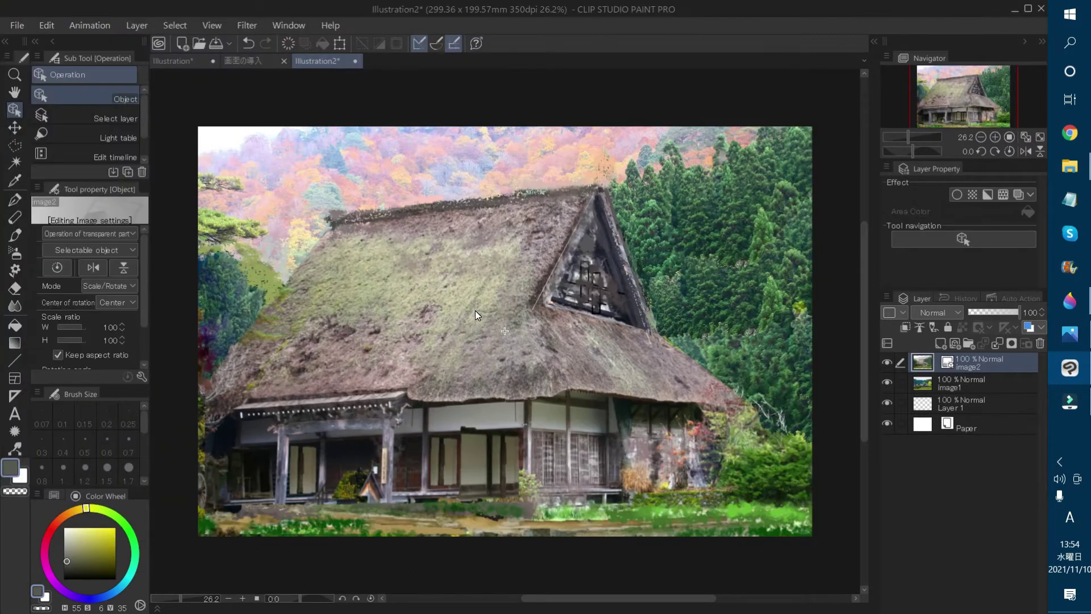
Scale and position image2 at a ratio of 75 so it covers the whole canvas, and rasterize its layer
{"action": "left_click_drag", "start_coordinate": [389, 298], "coordinate": [482, 377]}
{"action": "left_click_drag", "start_coordinate": [192, 136], "coordinate": [429, 294]}
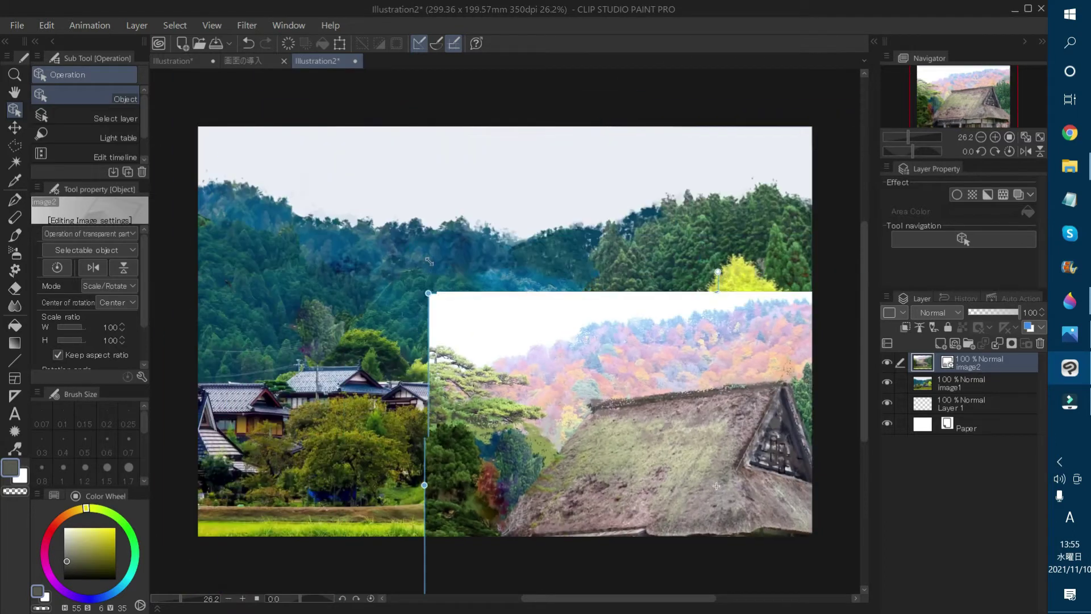
{"action": "left_click_drag", "start_coordinate": [574, 344], "coordinate": [373, 192]}
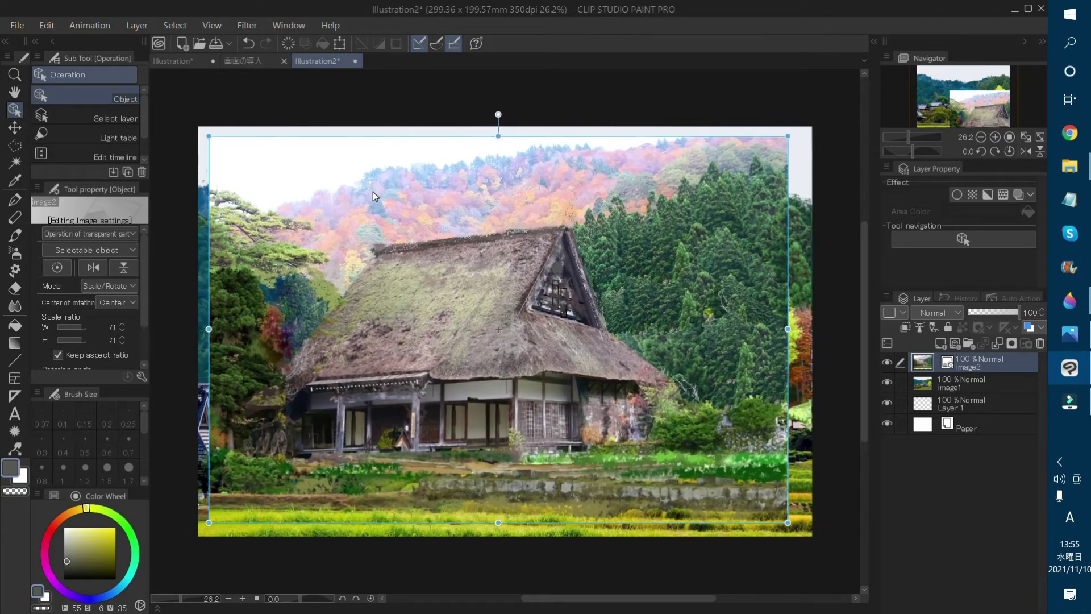
{"action": "left_click_drag", "start_coordinate": [788, 520], "coordinate": [812, 538]}
{"action": "left_click_drag", "start_coordinate": [209, 136], "coordinate": [196, 128]}
{"action": "left_click_drag", "start_coordinate": [434, 177], "coordinate": [435, 175]}
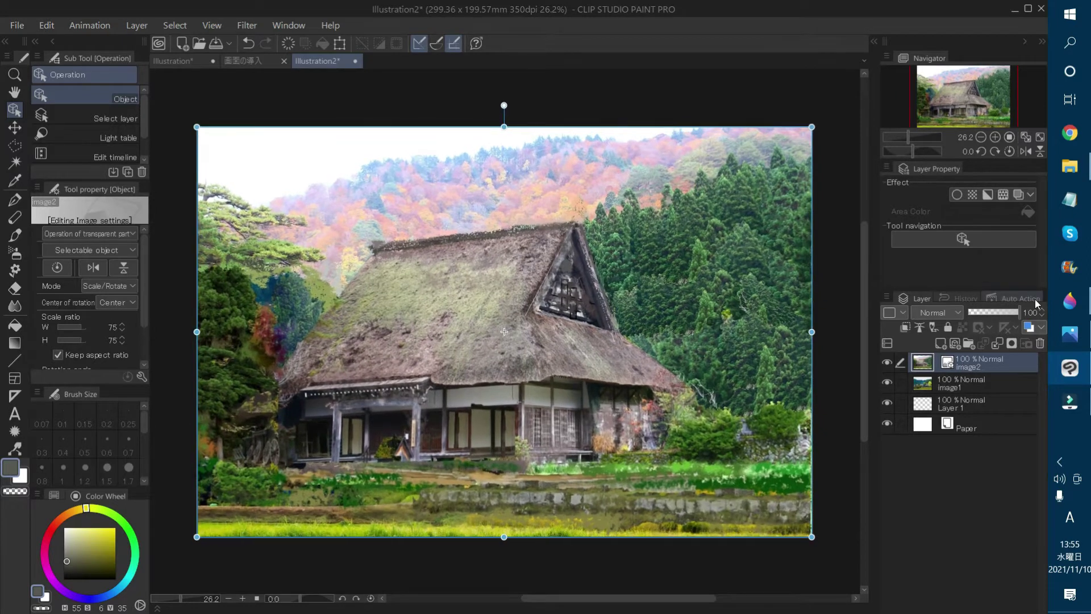
{"action": "right_click", "coordinate": [989, 371]}
{"action": "left_click", "coordinate": [852, 482]}
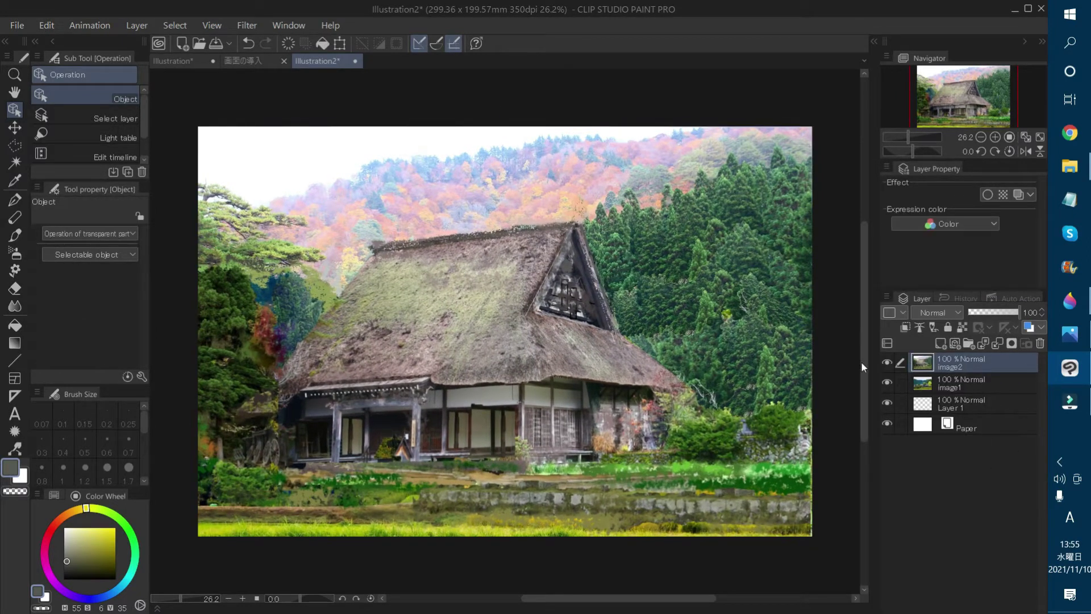
Toggle the image2 layer's visibility to compare it with image1 underneath
{"action": "left_click", "coordinate": [887, 362]}
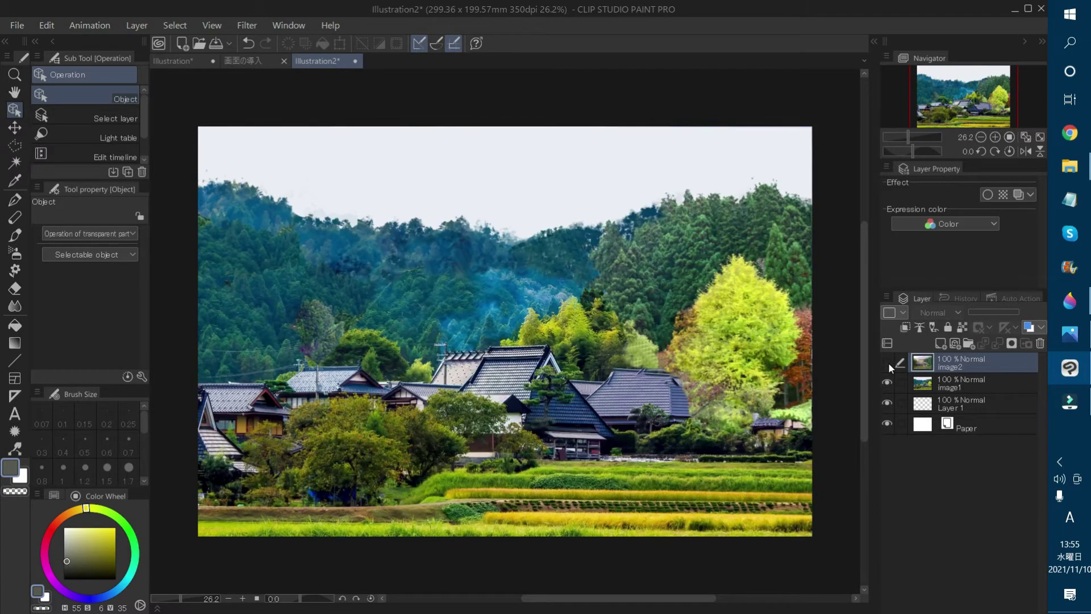
{"action": "left_click", "coordinate": [887, 362]}
{"action": "left_click", "coordinate": [887, 362]}
{"action": "left_click", "coordinate": [887, 363]}
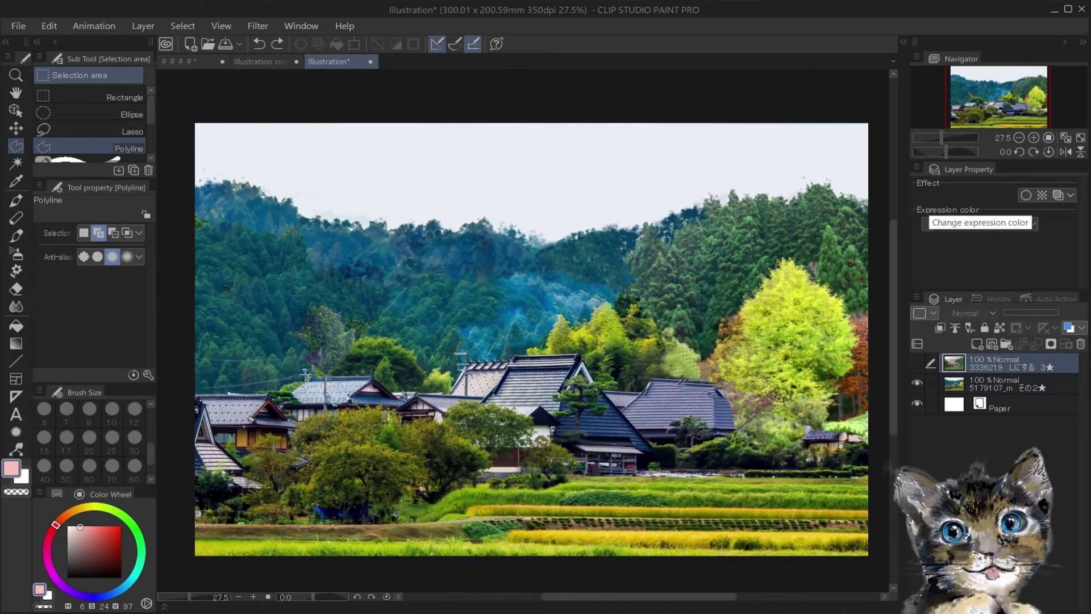
Show the thatched house layer and set the Polyline selection tool's curve to Quadratic Bezier
{"action": "left_click", "coordinate": [917, 363]}
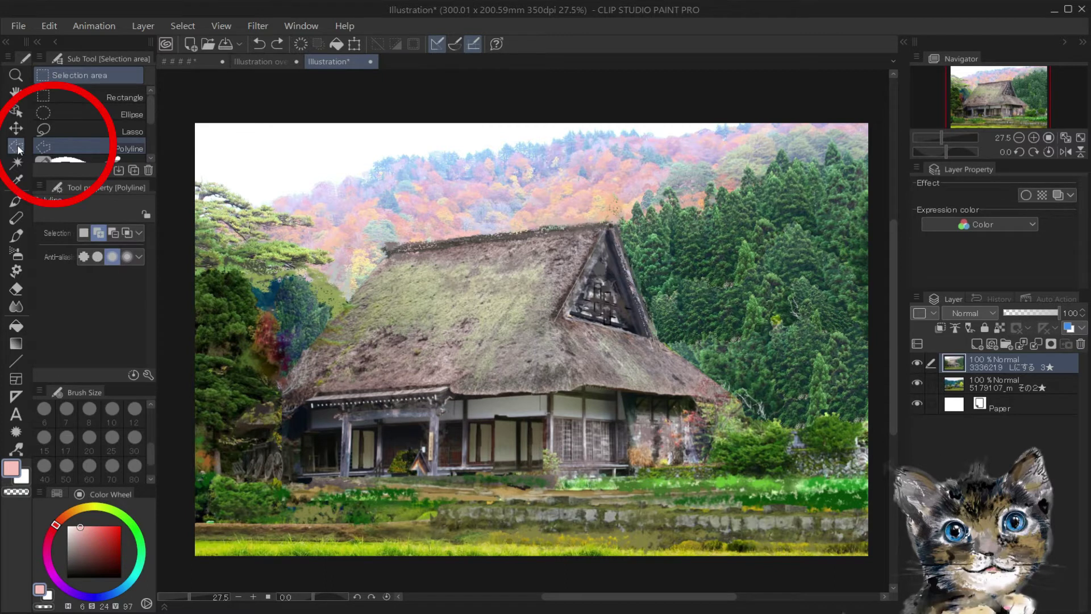
{"action": "left_click", "coordinate": [149, 375]}
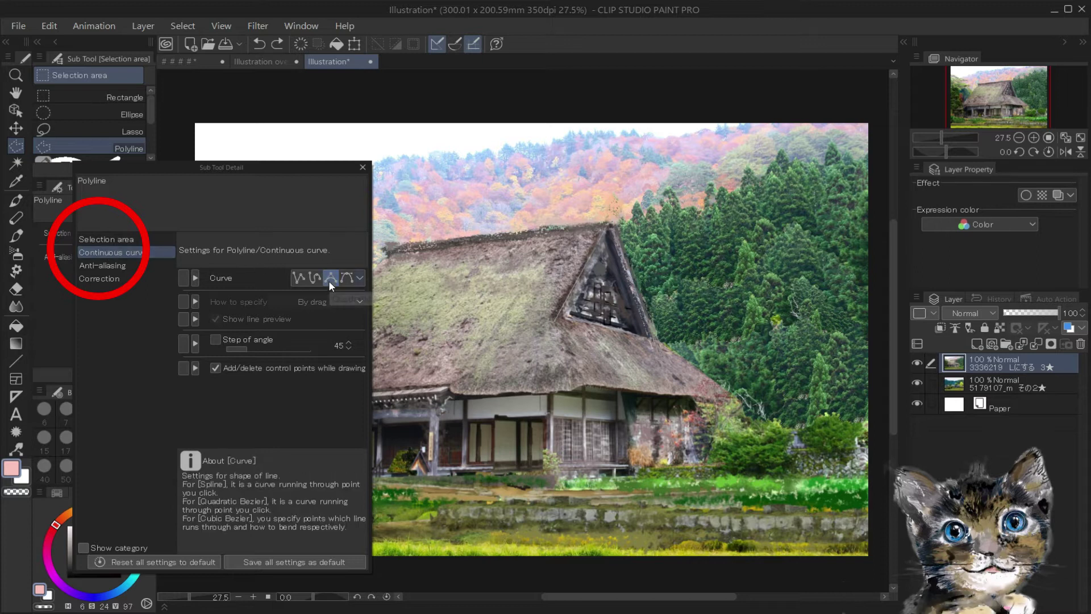
{"action": "left_click", "coordinate": [363, 167]}
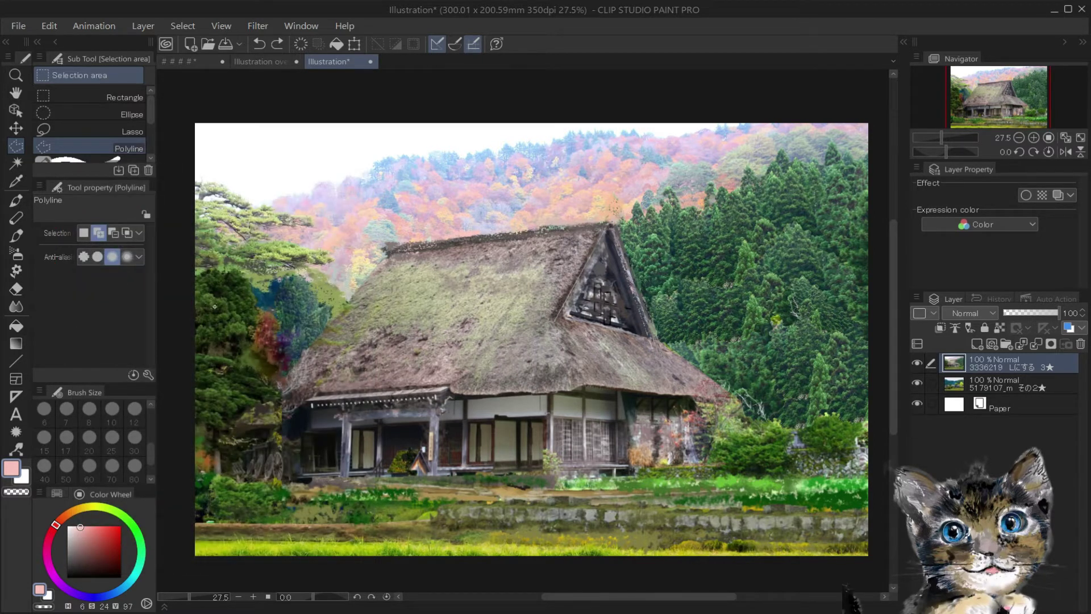
Outline the side trees, thatched house, shrubs and foreground with a polyline selection, and delete everything outside it
{"action": "left_click", "coordinate": [168, 299]}
{"action": "left_click", "coordinate": [184, 284]}
{"action": "left_click", "coordinate": [198, 274]}
{"action": "left_click", "coordinate": [221, 269]}
{"action": "left_click", "coordinate": [227, 272]}
{"action": "left_click", "coordinate": [237, 268]}
{"action": "left_click", "coordinate": [247, 279]}
{"action": "left_click", "coordinate": [259, 293]}
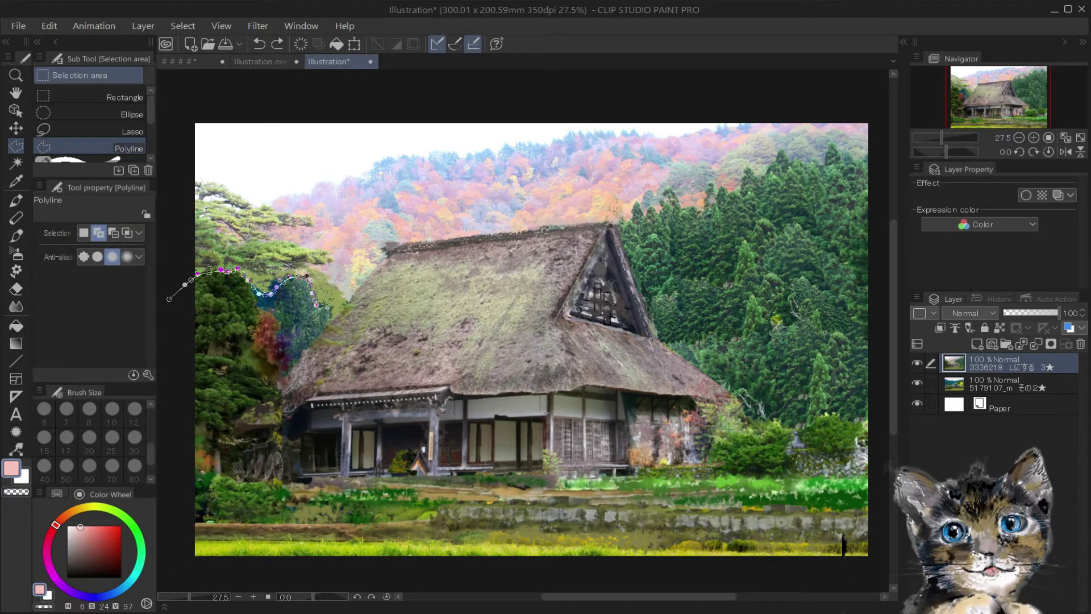
{"action": "left_click", "coordinate": [612, 222]}
{"action": "left_click", "coordinate": [614, 225]}
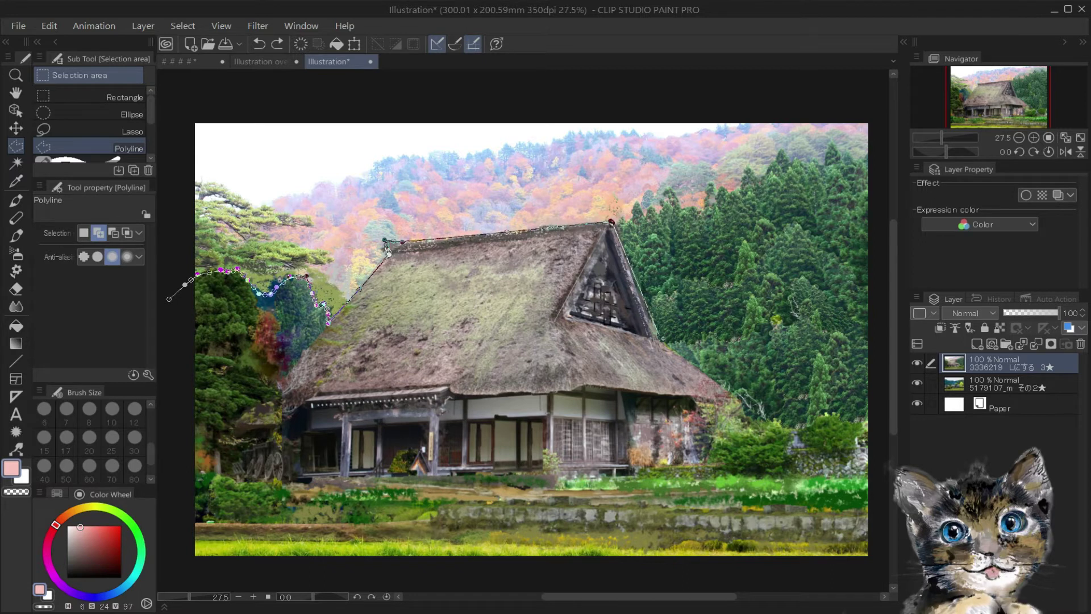
{"action": "left_click", "coordinate": [659, 333]}
{"action": "left_click", "coordinate": [662, 341]}
{"action": "left_click", "coordinate": [721, 384]}
{"action": "left_click", "coordinate": [735, 393]}
{"action": "left_click", "coordinate": [747, 403]}
{"action": "mouse_move", "coordinate": [767, 420]}
{"action": "left_mouse_down"}
{"action": "mouse_move", "coordinate": [858, 417]}
{"action": "mouse_move", "coordinate": [872, 434]}
{"action": "mouse_move", "coordinate": [212, 579]}
{"action": "mouse_move", "coordinate": [169, 299]}
{"action": "left_mouse_up"}
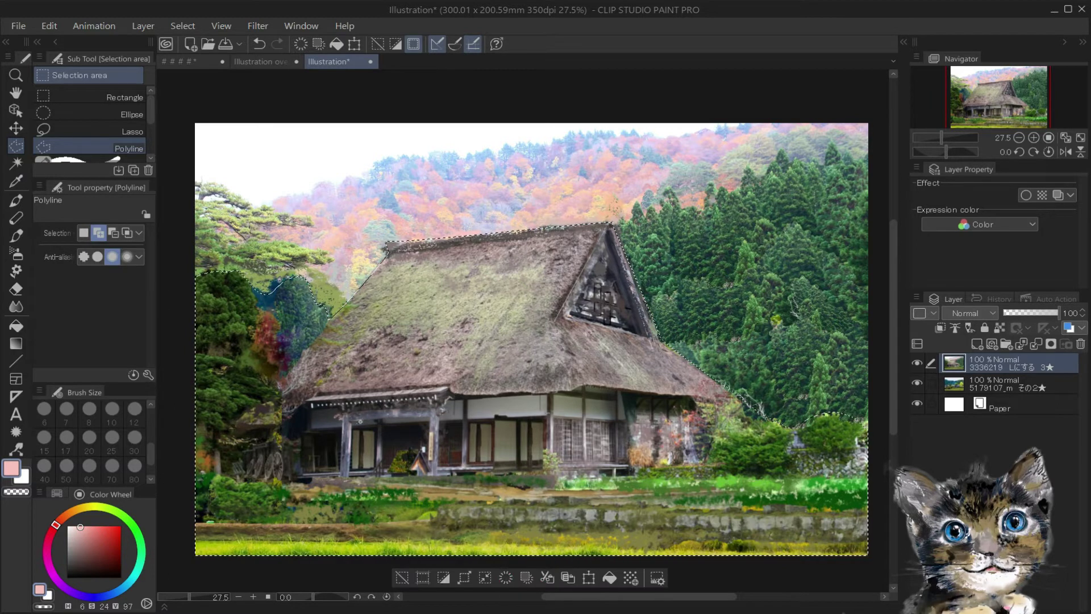
{"action": "left_click", "coordinate": [525, 579]}
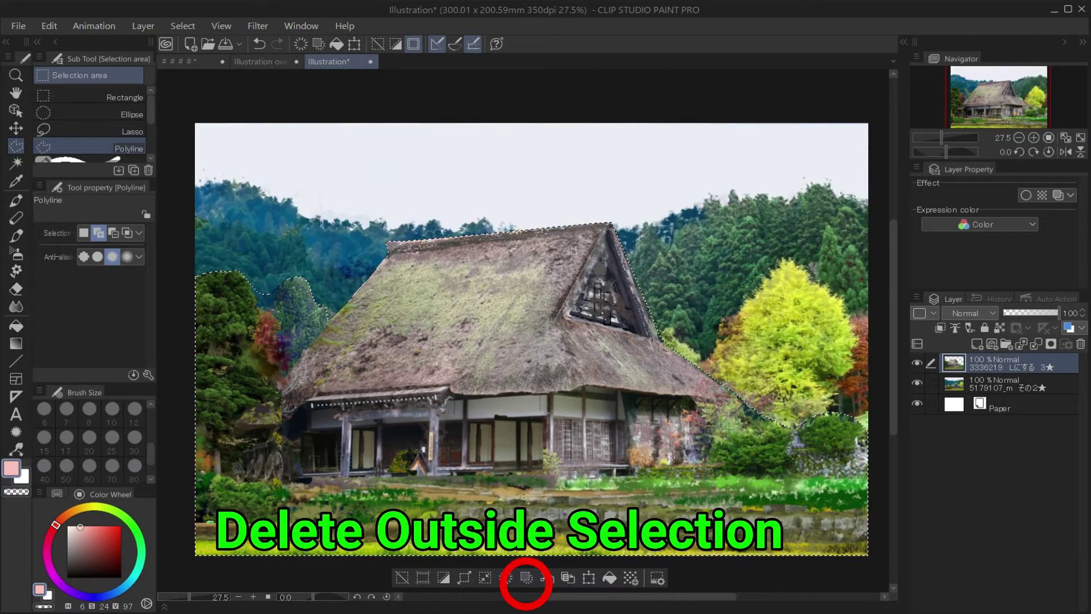
Scale the cut-out house down to a ratio of 97 and shift it toward the canvas's right edge
{"action": "left_click", "coordinate": [588, 578]}
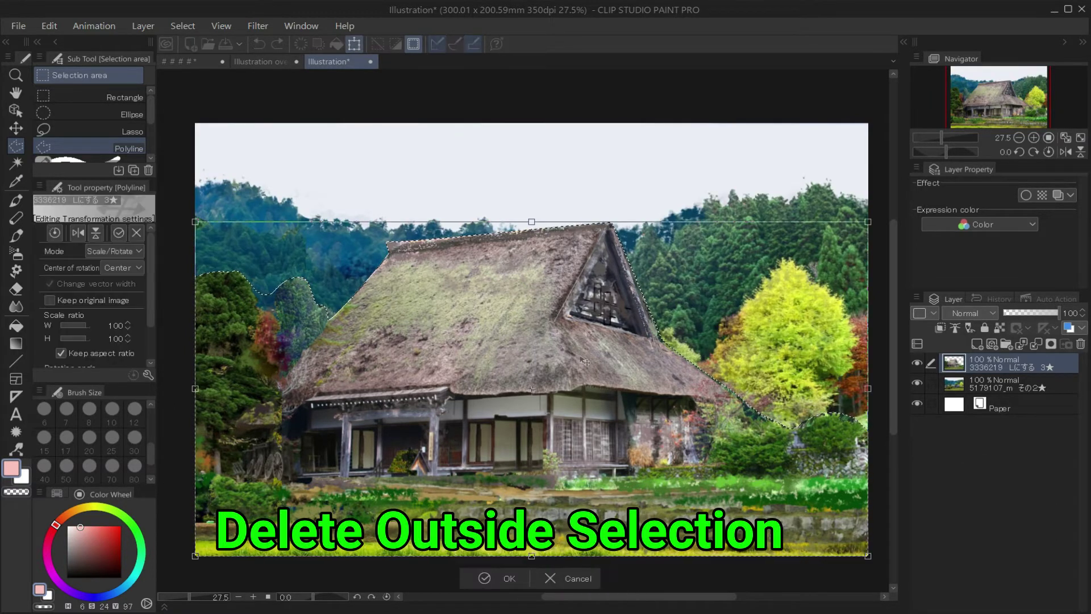
{"action": "left_click_drag", "start_coordinate": [530, 220], "coordinate": [530, 244]}
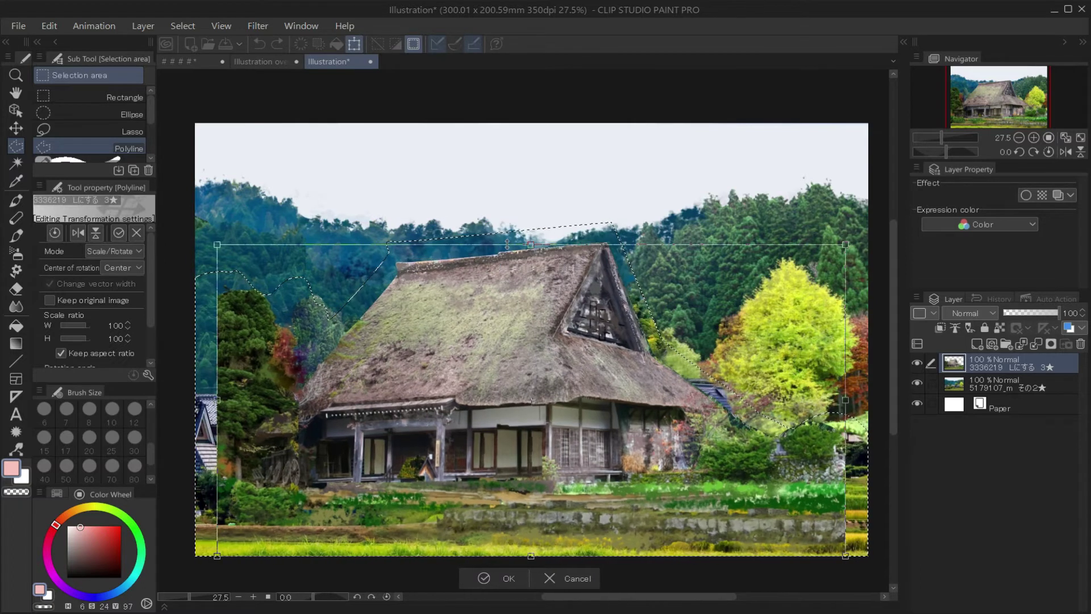
{"action": "left_click_drag", "start_coordinate": [846, 400], "coordinate": [874, 401]}
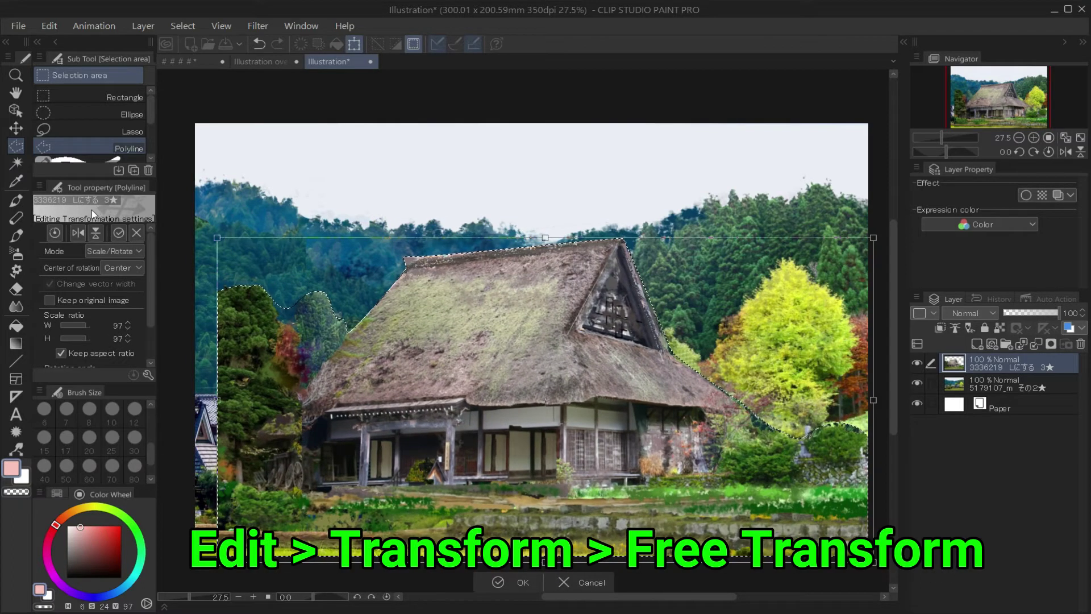
Free Transform the cut-out house to about 103 width and 92 height so it spans the canvas, and apply it
{"action": "left_click", "coordinate": [50, 25]}
{"action": "mouse_move", "coordinate": [105, 366]}
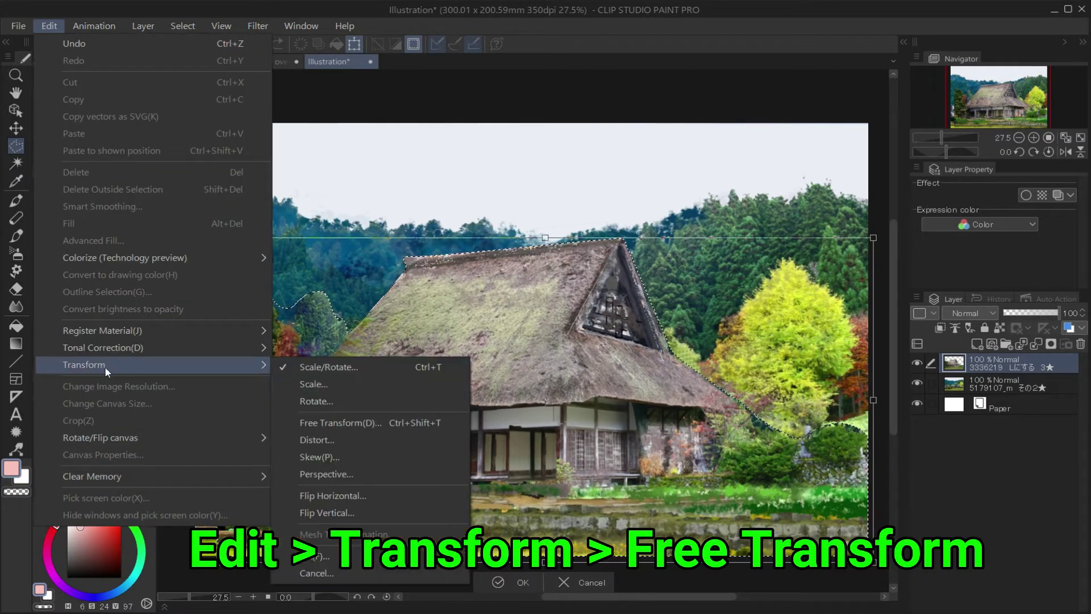
{"action": "left_click", "coordinate": [352, 422]}
{"action": "left_click_drag", "start_coordinate": [221, 398], "coordinate": [213, 399]}
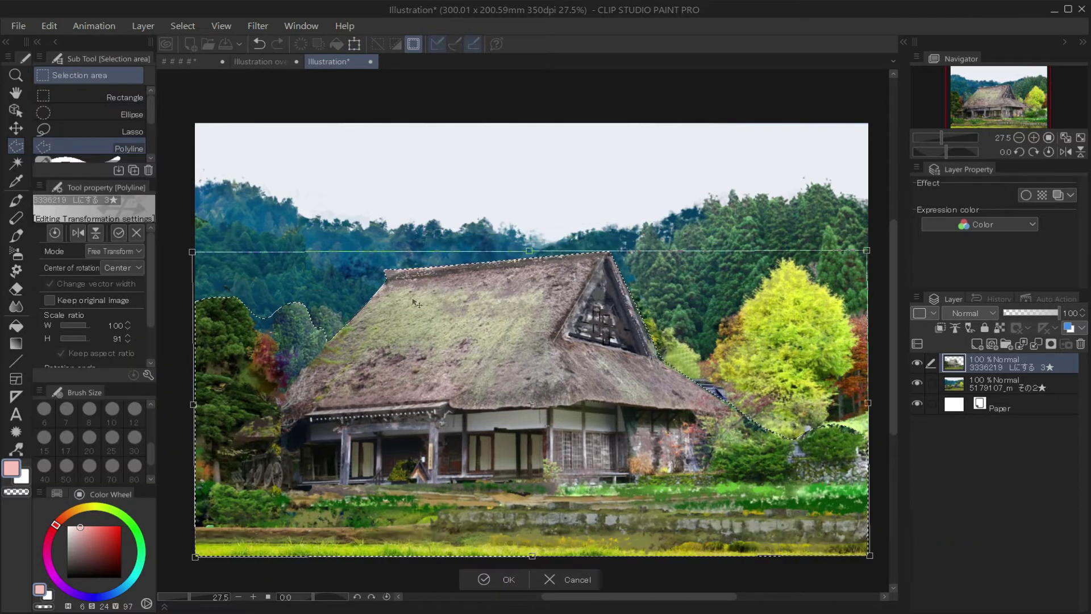
{"action": "left_click_drag", "start_coordinate": [193, 407], "coordinate": [178, 411]}
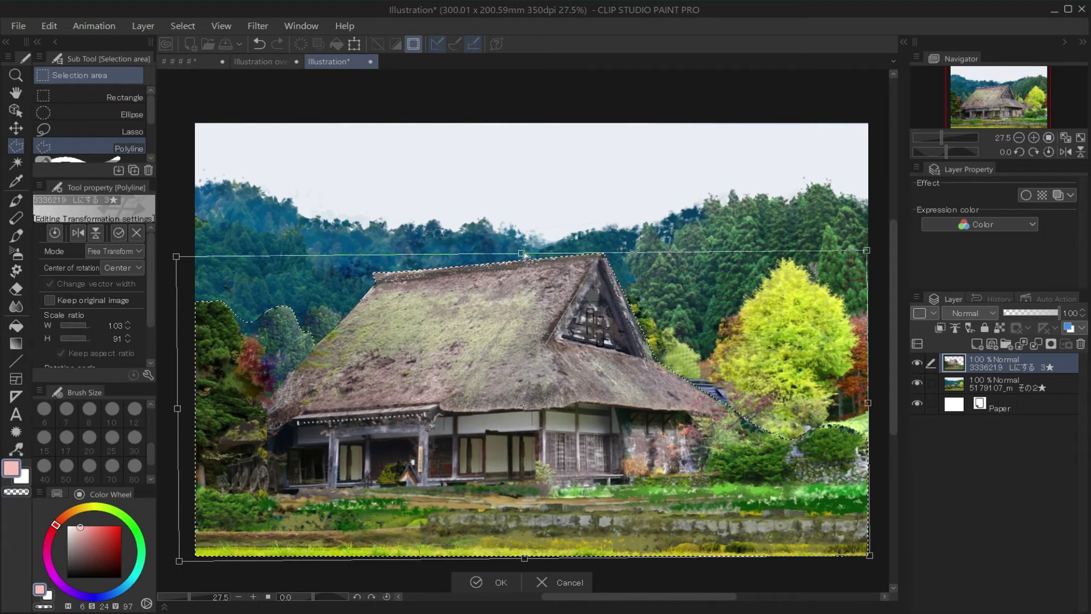
{"action": "left_click_drag", "start_coordinate": [522, 253], "coordinate": [521, 250]}
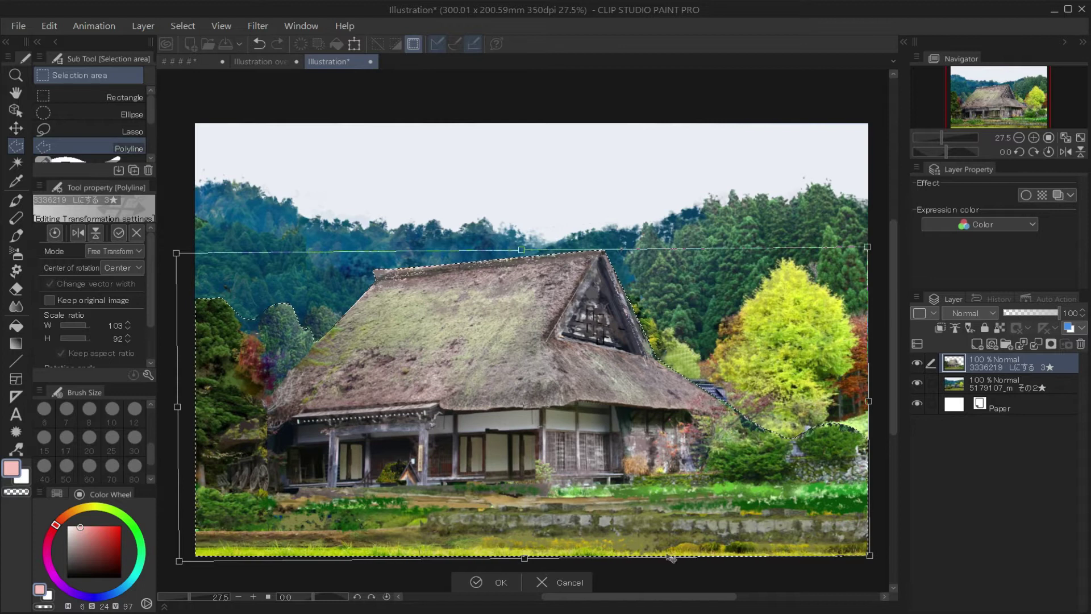
{"action": "left_click", "coordinate": [495, 583]}
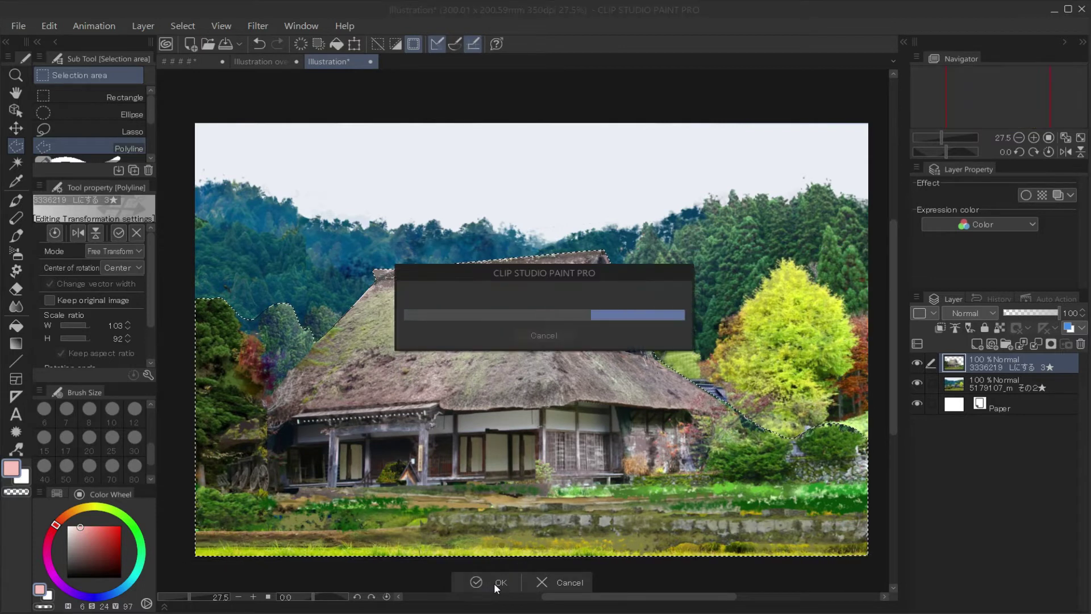
Group the house layer and the landscape layer together in a new folder
{"action": "left_click", "coordinate": [967, 386], "text": "ctrl"}
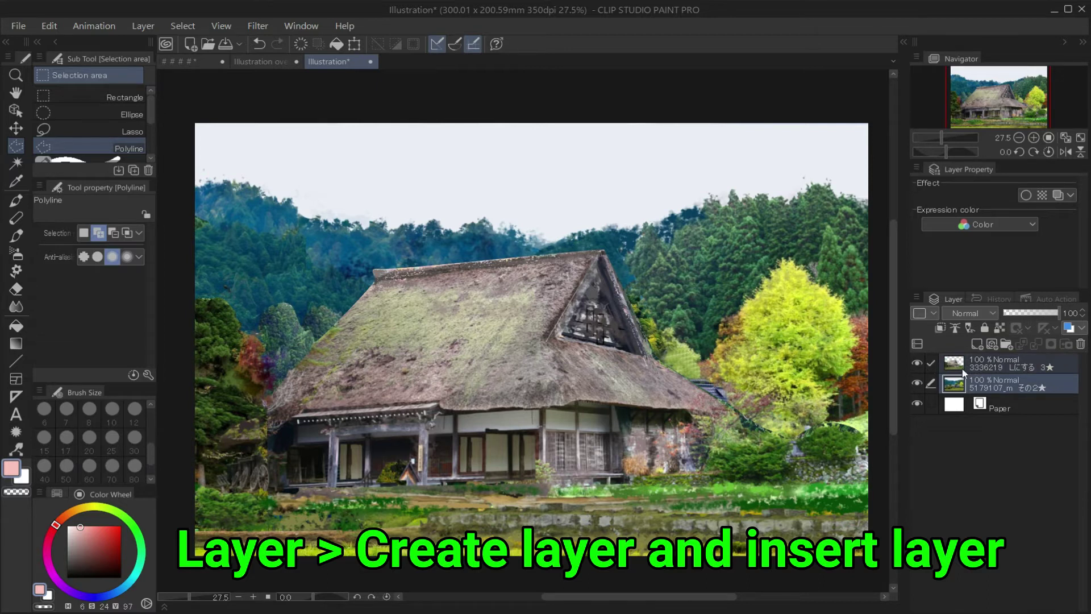
{"action": "left_click", "coordinate": [139, 24]}
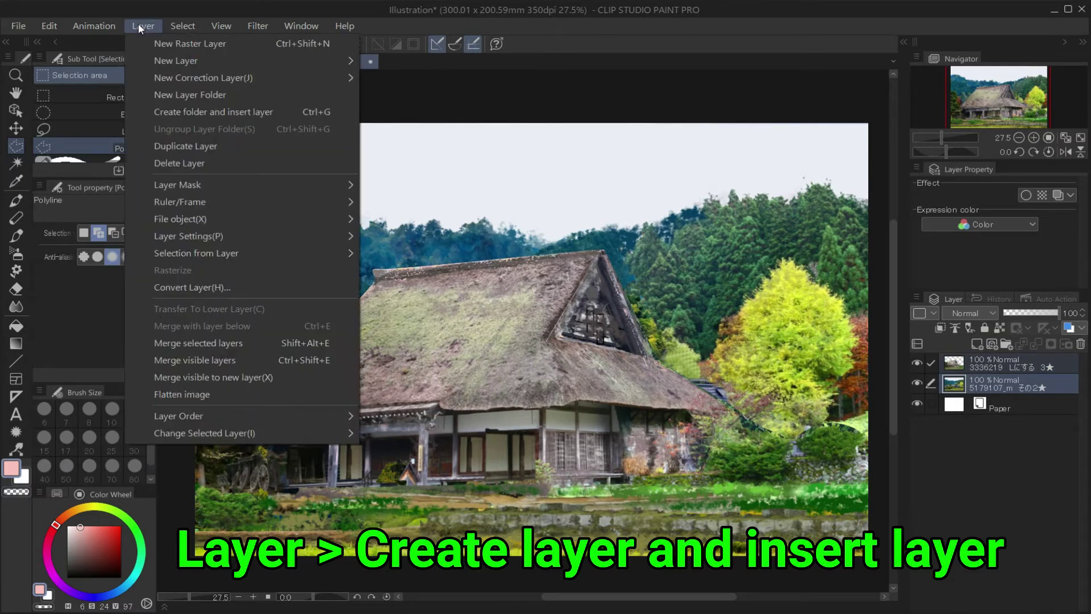
{"action": "left_click", "coordinate": [229, 113]}
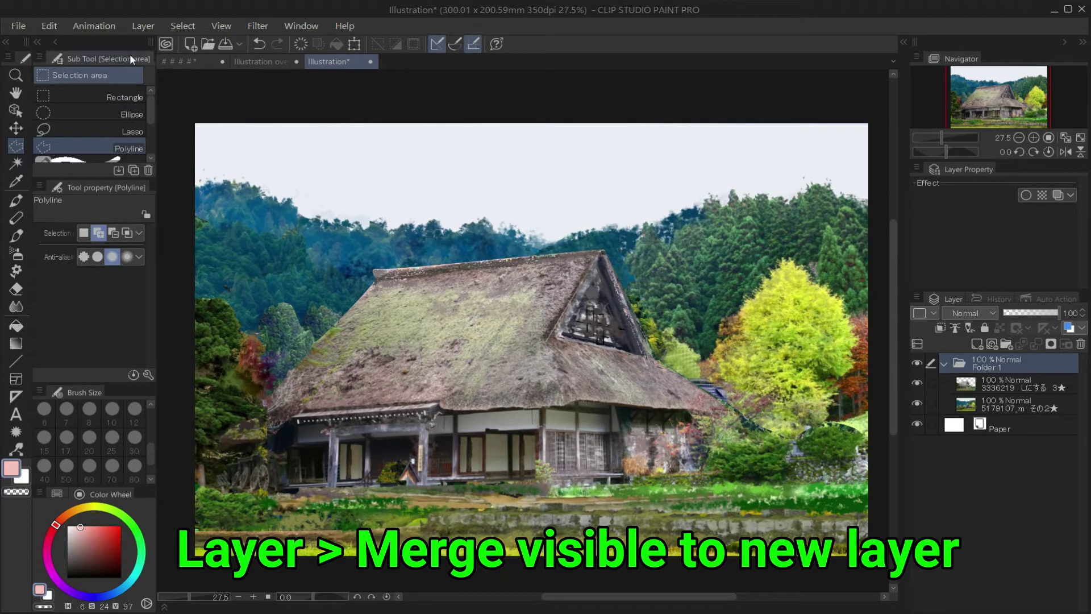
Merge the visible layers to a new layer above the folder, and collapse the folder
{"action": "left_click", "coordinate": [144, 26]}
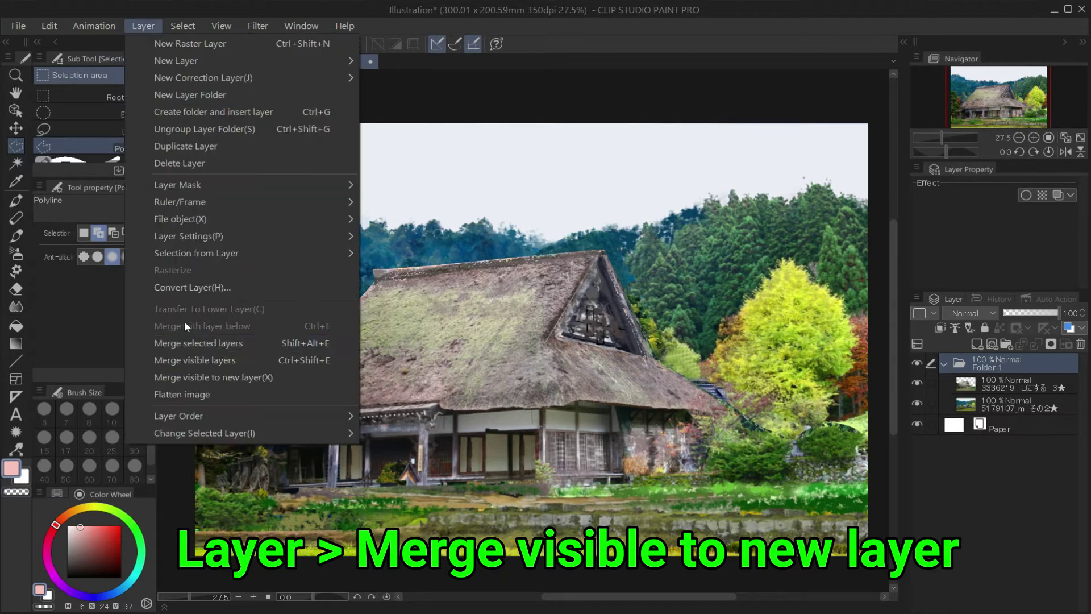
{"action": "left_click", "coordinate": [213, 378]}
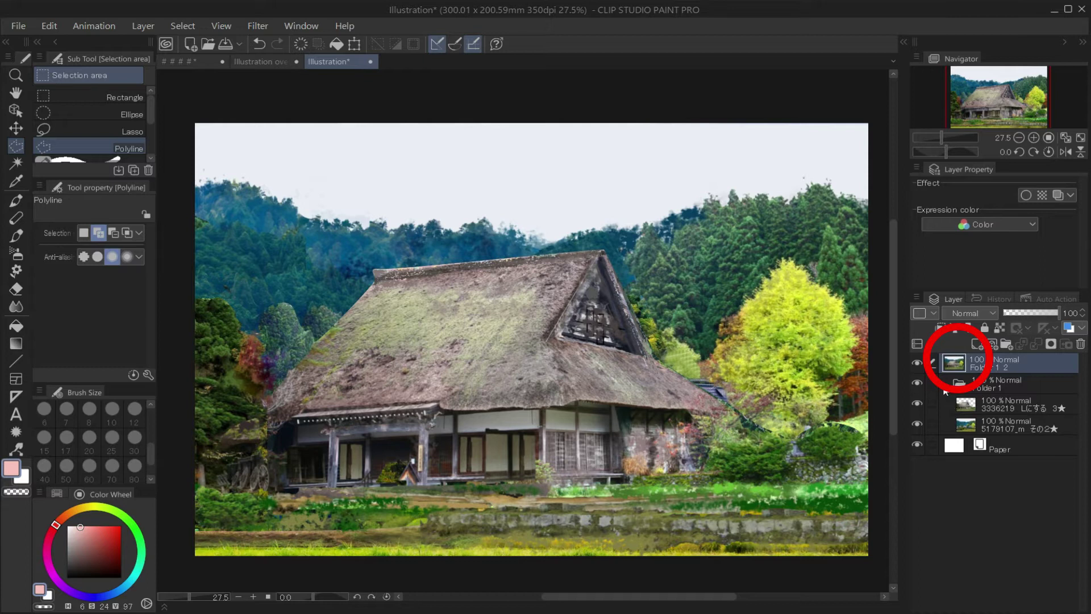
{"action": "left_click", "coordinate": [946, 391]}
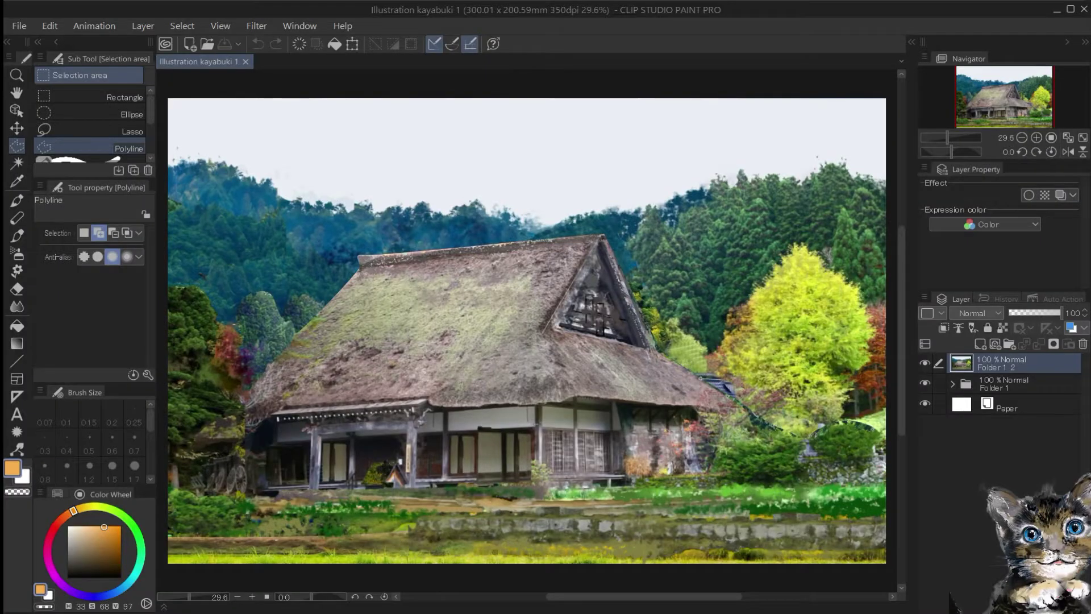
Start the Artistic filter on the merged layer and set both its line density and line opacity to 65
{"action": "left_click", "coordinate": [254, 24]}
{"action": "mouse_move", "coordinate": [295, 94]}
{"action": "left_click", "coordinate": [445, 96]}
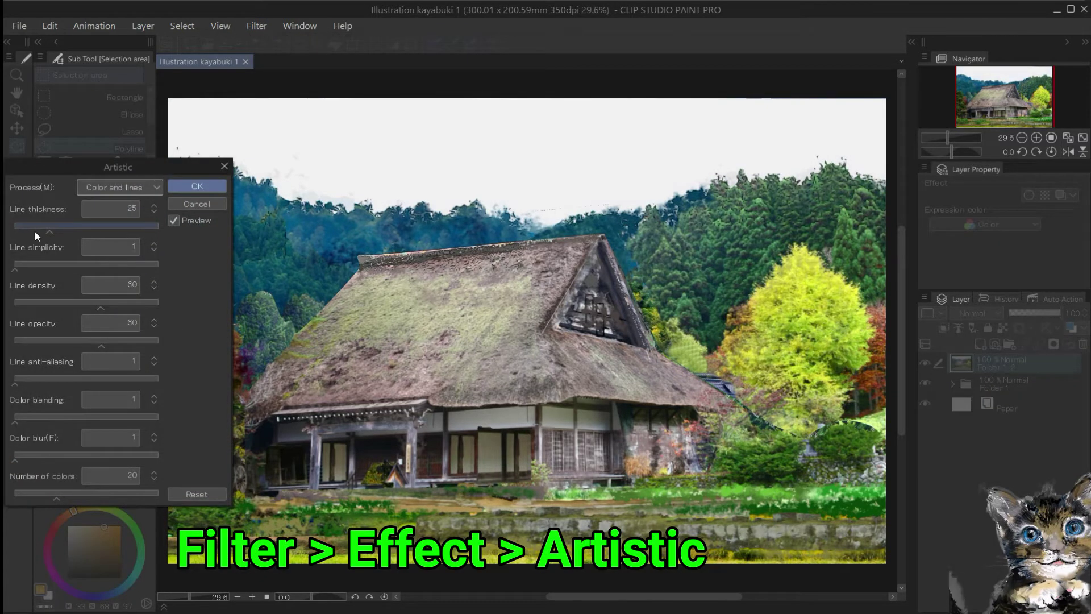
{"action": "left_click_drag", "start_coordinate": [46, 165], "coordinate": [172, 79]}
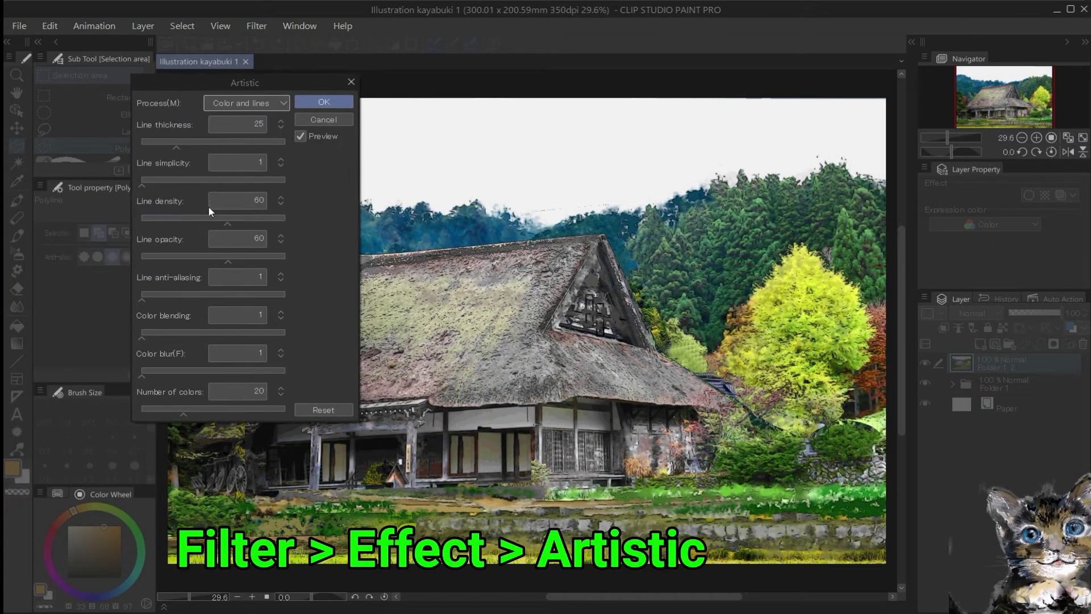
{"action": "left_click", "coordinate": [226, 221]}
{"action": "left_click_drag", "start_coordinate": [226, 220], "coordinate": [235, 219]}
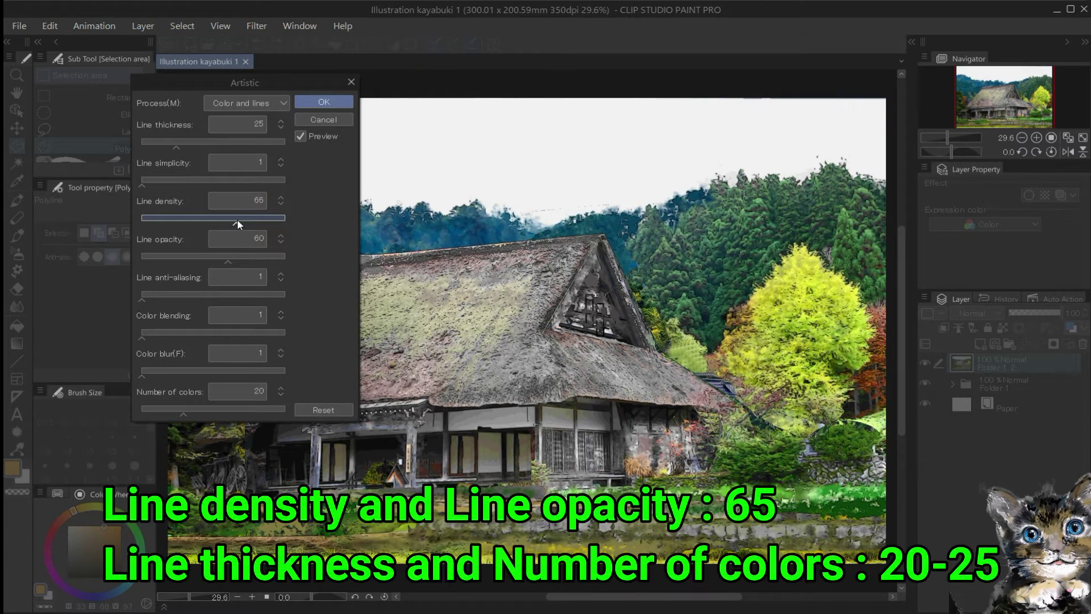
{"action": "left_click", "coordinate": [232, 256]}
{"action": "left_click_drag", "start_coordinate": [234, 259], "coordinate": [236, 258]}
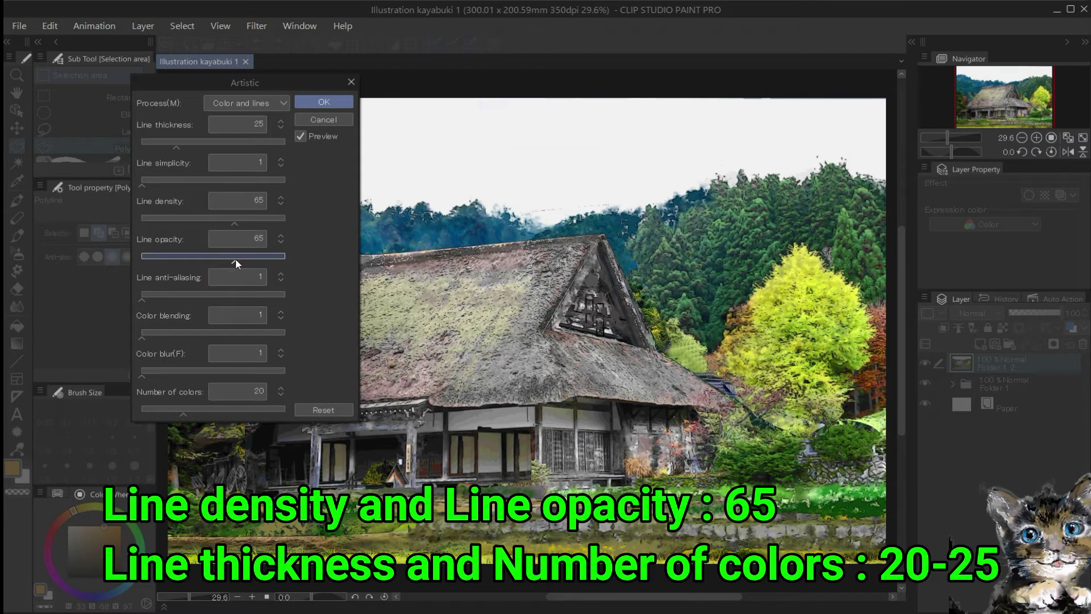
Compare the image with and without the Artistic filter preview, and apply the filter
{"action": "left_click", "coordinate": [300, 135]}
{"action": "left_click_drag", "start_coordinate": [189, 84], "coordinate": [3, 186]}
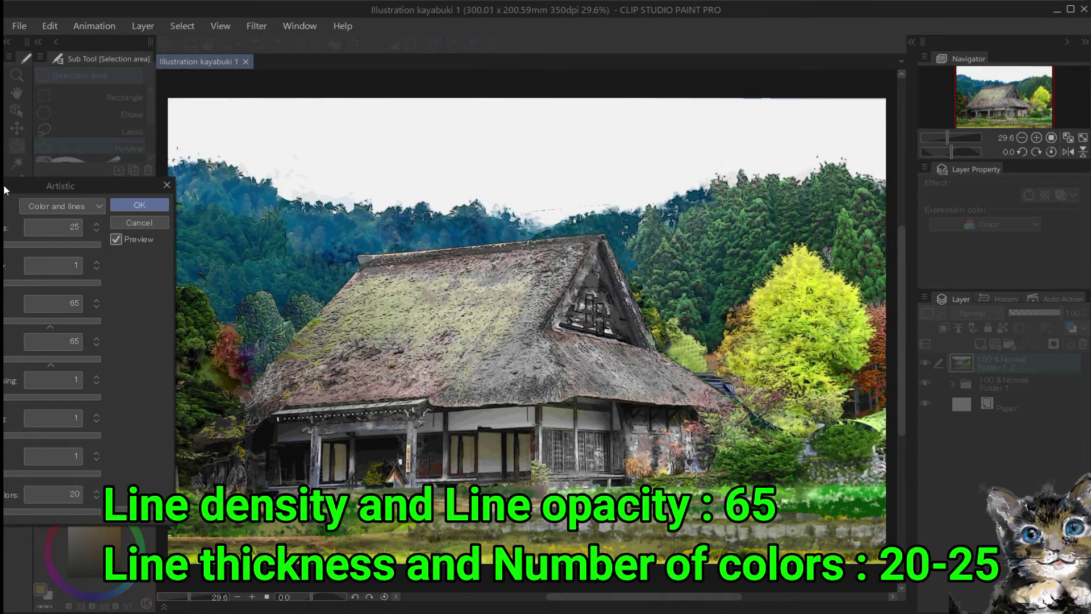
{"action": "left_click", "coordinate": [116, 239]}
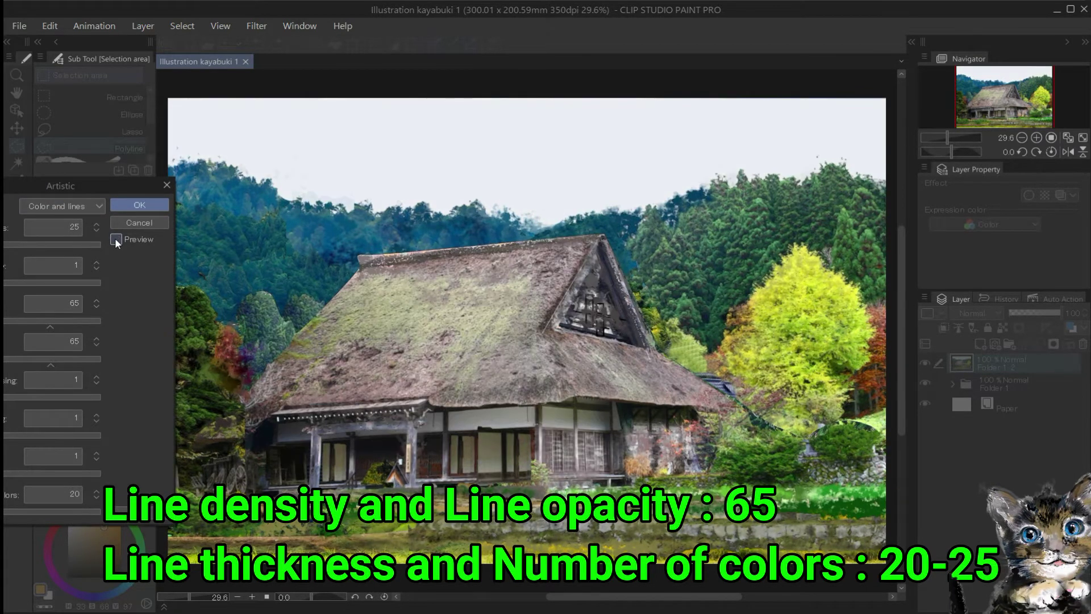
{"action": "left_click", "coordinate": [115, 239]}
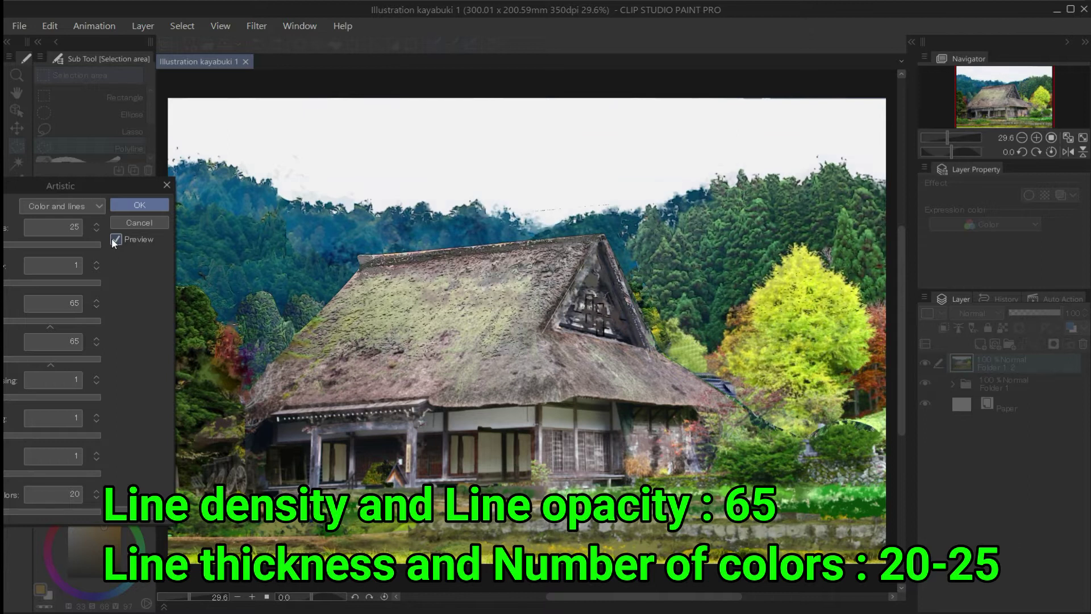
{"action": "left_click", "coordinate": [139, 205]}
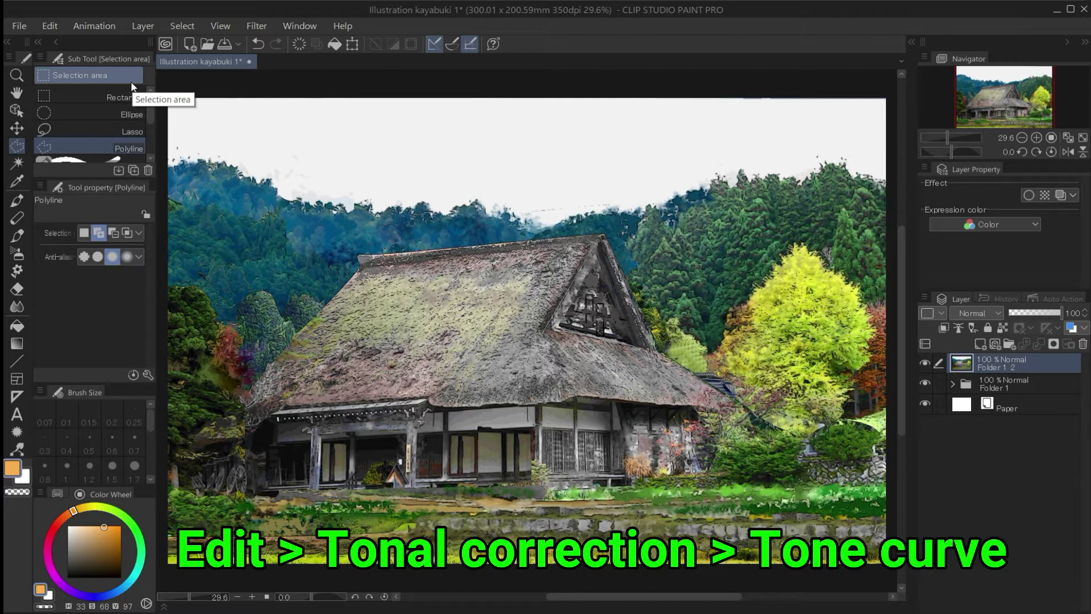
Open a Tone Curve correction on the merged layer and raise the middle of the RGB curve to brighten the image
{"action": "left_click", "coordinate": [50, 26]}
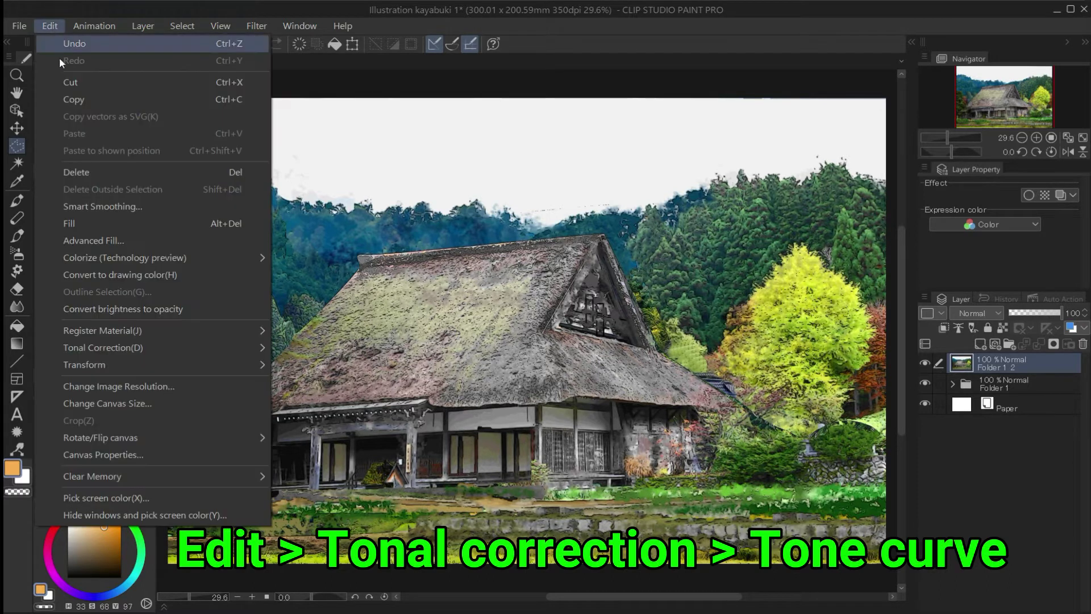
{"action": "mouse_move", "coordinate": [110, 353]}
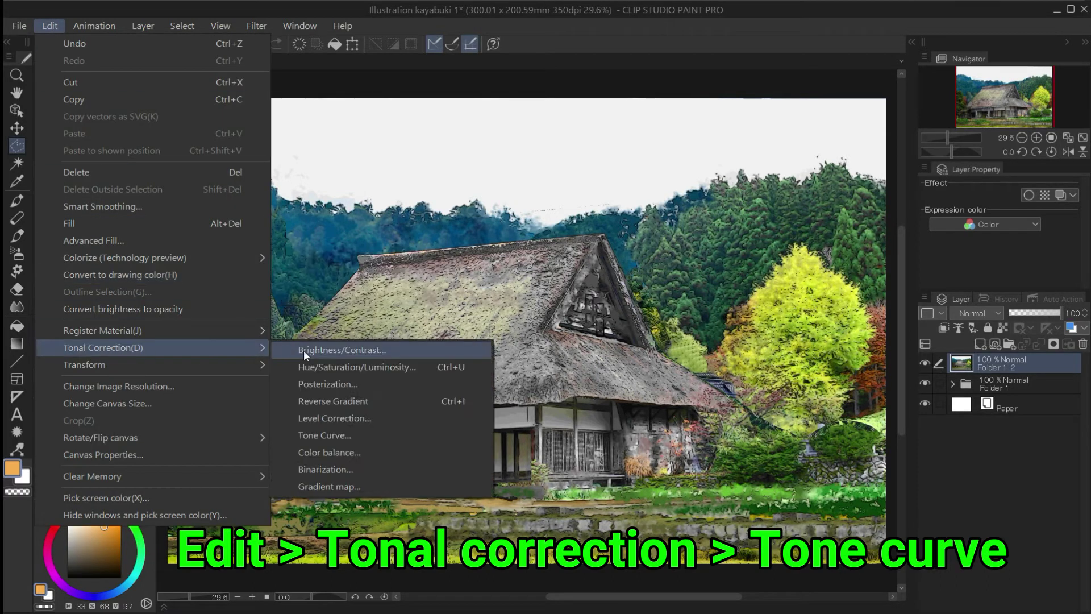
{"action": "left_click", "coordinate": [325, 436]}
{"action": "left_click_drag", "start_coordinate": [202, 314], "coordinate": [60, 260]}
{"action": "left_click_drag", "start_coordinate": [39, 375], "coordinate": [38, 364]}
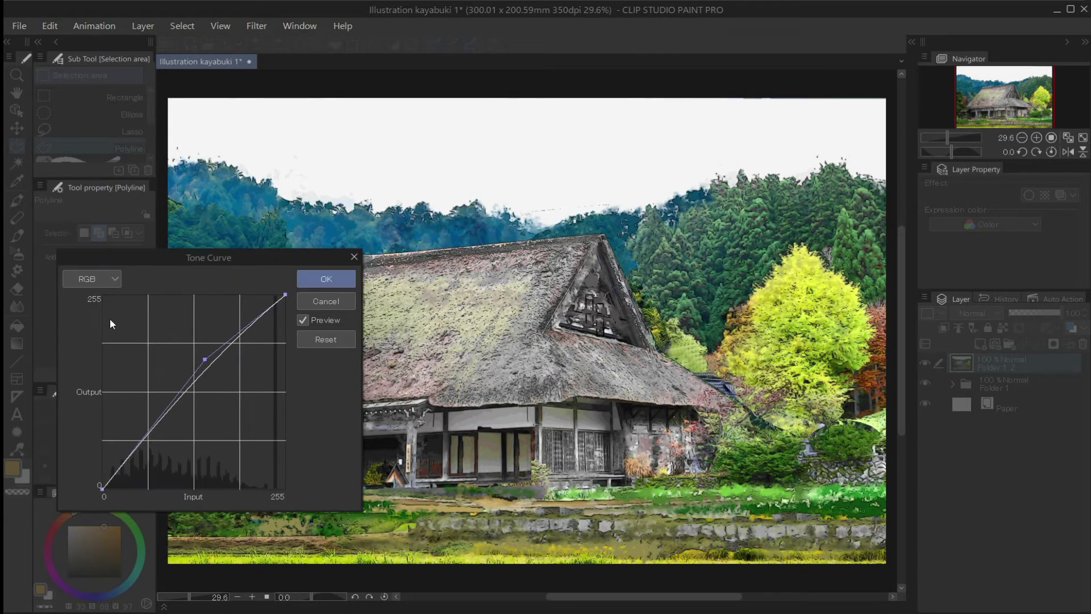
Raise the upper part of the Green tone curve while anchoring its lower part near the diagonal
{"action": "left_click", "coordinate": [91, 285]}
{"action": "left_click", "coordinate": [85, 316]}
{"action": "left_click_drag", "start_coordinate": [261, 260], "coordinate": [237, 46]}
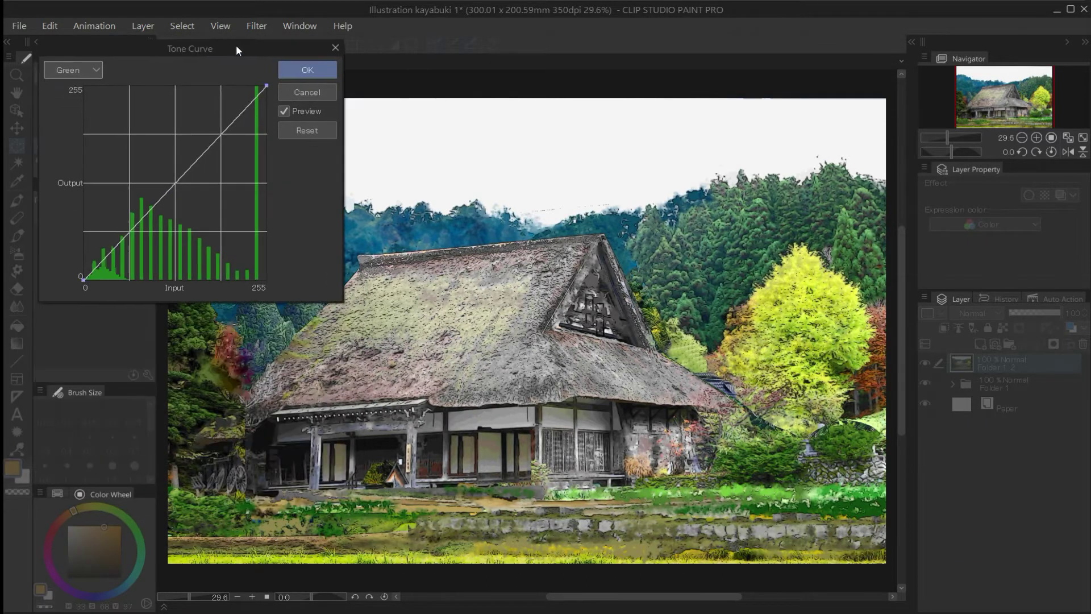
{"action": "left_click", "coordinate": [140, 220]}
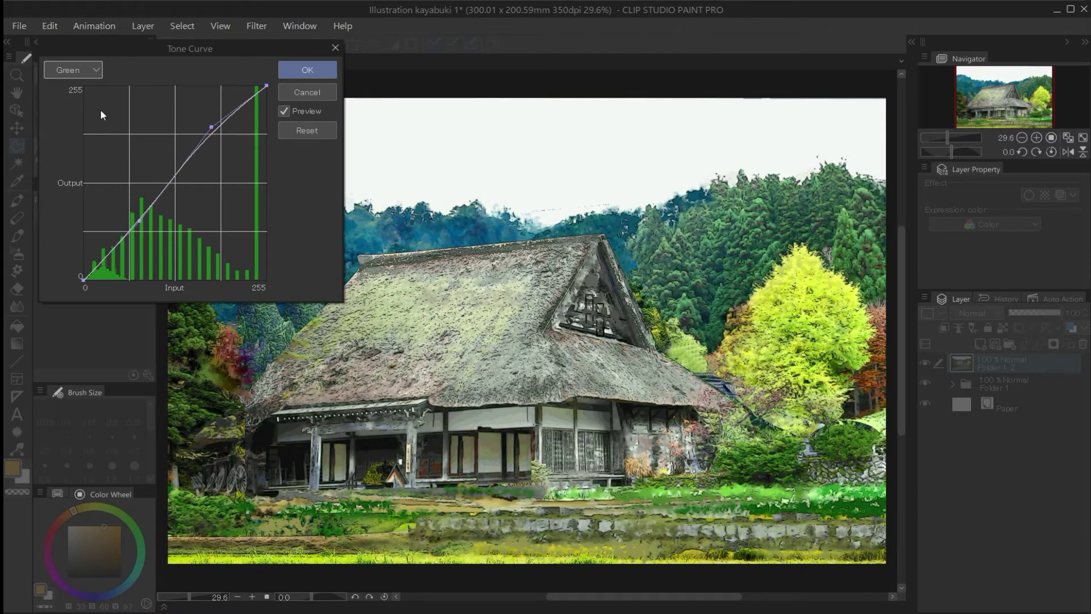
Raise the upper part of the Blue tone curve, anchor its lower part, and apply the correction
{"action": "left_click", "coordinate": [73, 69]}
{"action": "left_click", "coordinate": [80, 124]}
{"action": "left_click", "coordinate": [215, 129]}
{"action": "left_click", "coordinate": [148, 217]}
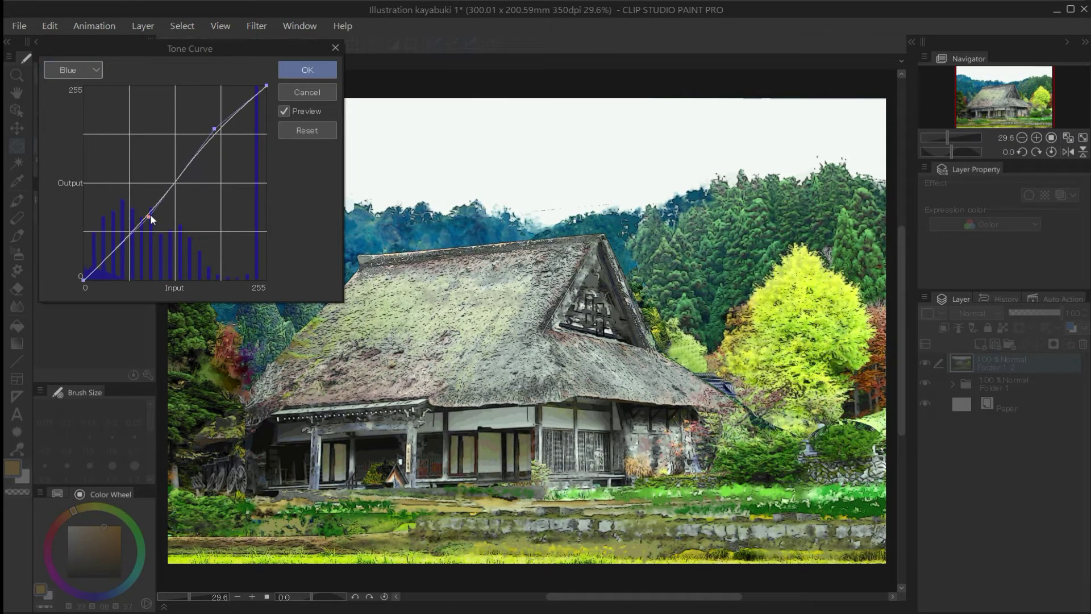
{"action": "left_click_drag", "start_coordinate": [214, 129], "coordinate": [202, 127]}
{"action": "left_click_drag", "start_coordinate": [212, 50], "coordinate": [103, 401]}
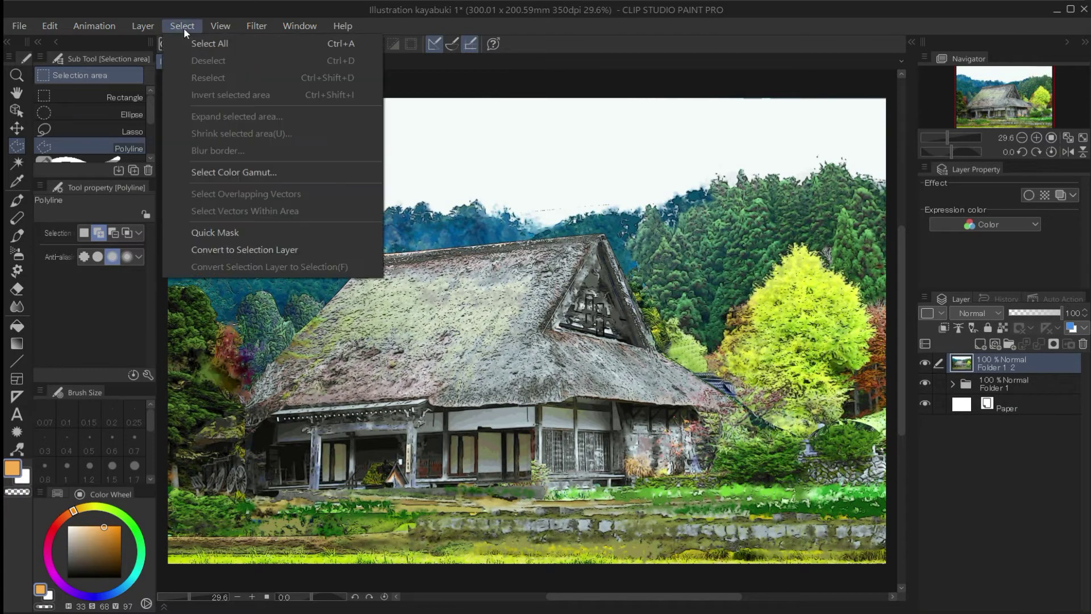
Select the white sky with Select Color Gamut, using the add-to-selection type and an error margin of 12.00
{"action": "left_click", "coordinate": [241, 174]}
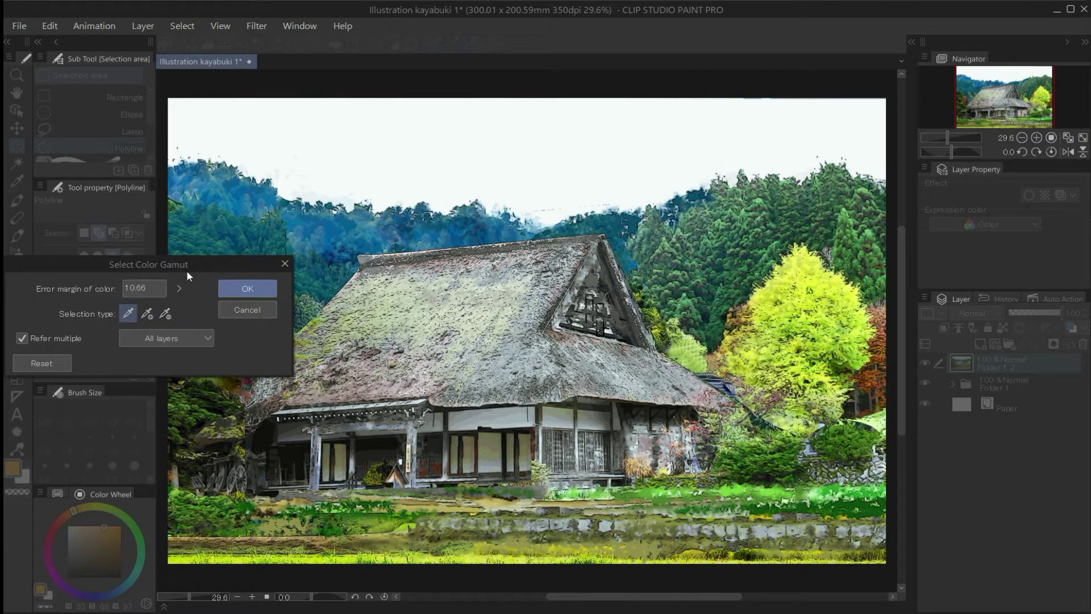
{"action": "left_click_drag", "start_coordinate": [188, 273], "coordinate": [148, 307]}
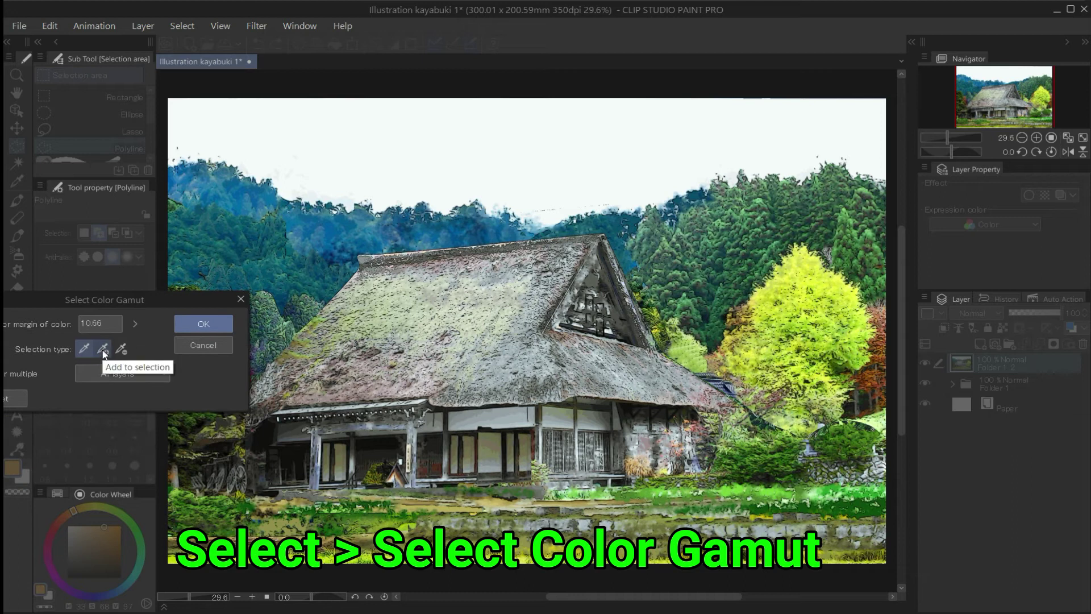
{"action": "left_click", "coordinate": [318, 156]}
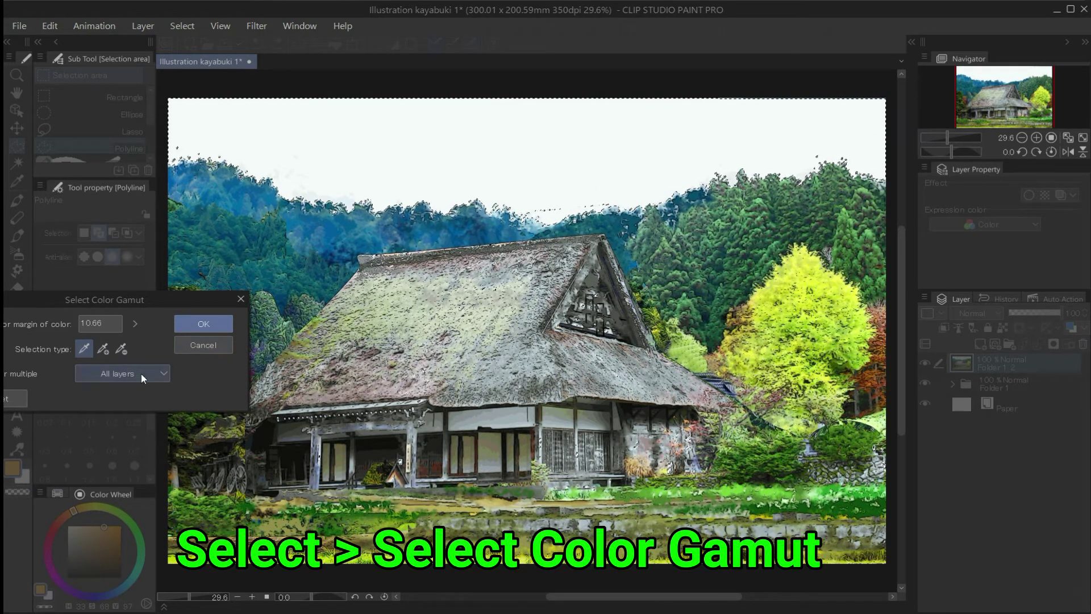
{"action": "left_click", "coordinate": [103, 348]}
{"action": "left_click", "coordinate": [133, 325]}
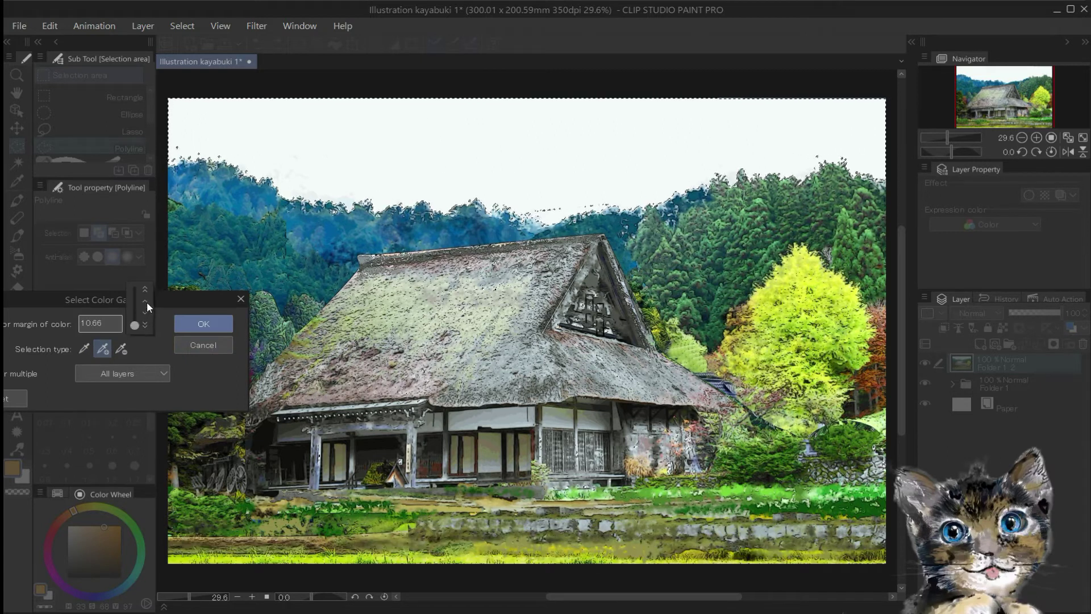
{"action": "left_click", "coordinate": [145, 302]}
{"action": "left_click", "coordinate": [145, 300]}
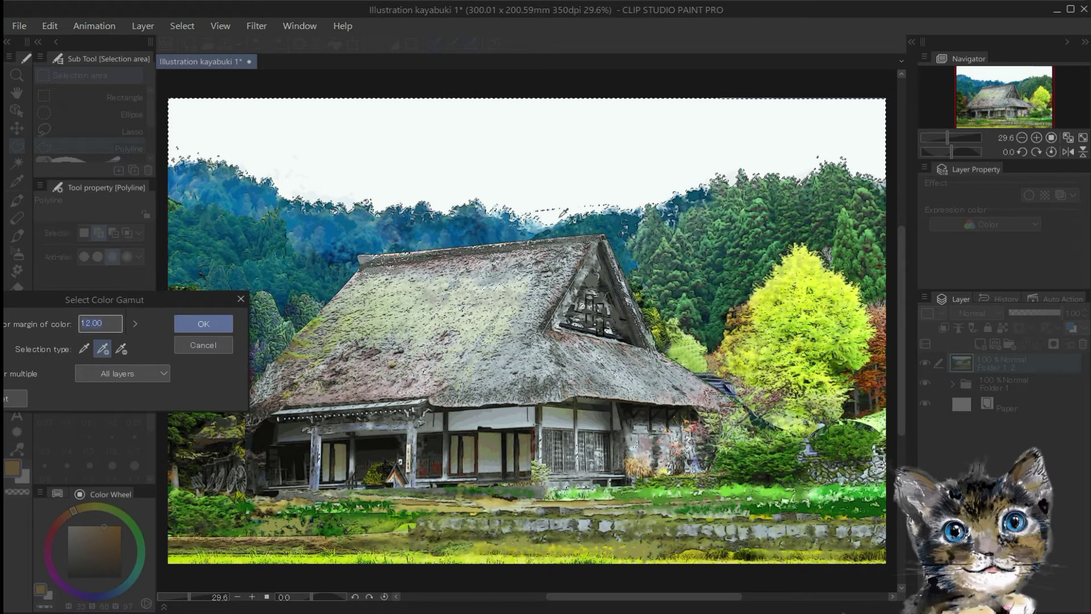
{"action": "left_click", "coordinate": [204, 324]}
On a new layer, fill the selected sky with an orange-to-white gradient and redo it diagonally in yellow
{"action": "left_click", "coordinate": [980, 343]}
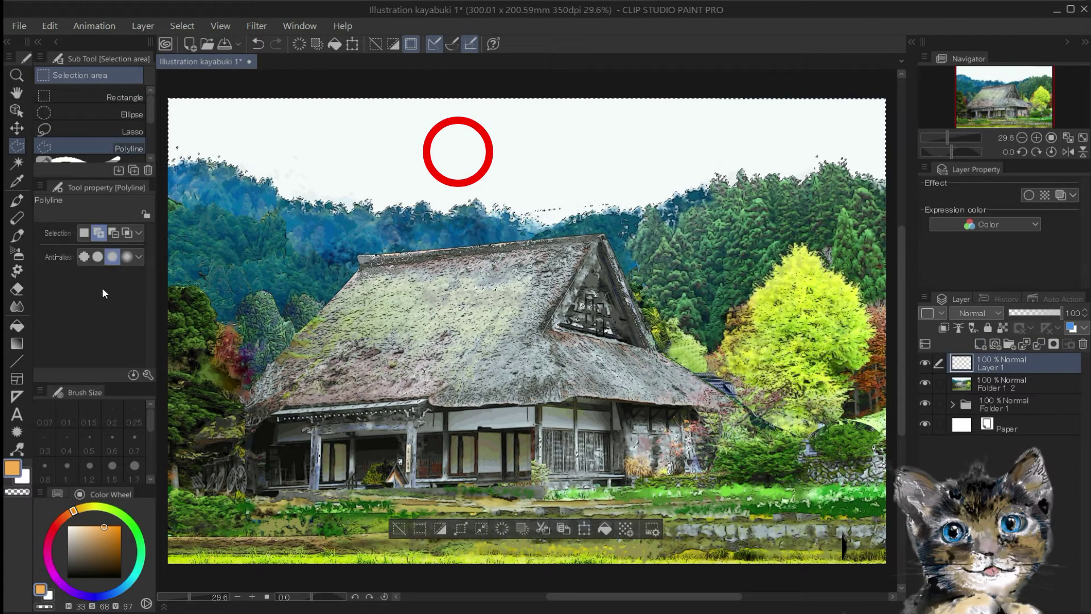
{"action": "left_click", "coordinate": [17, 344]}
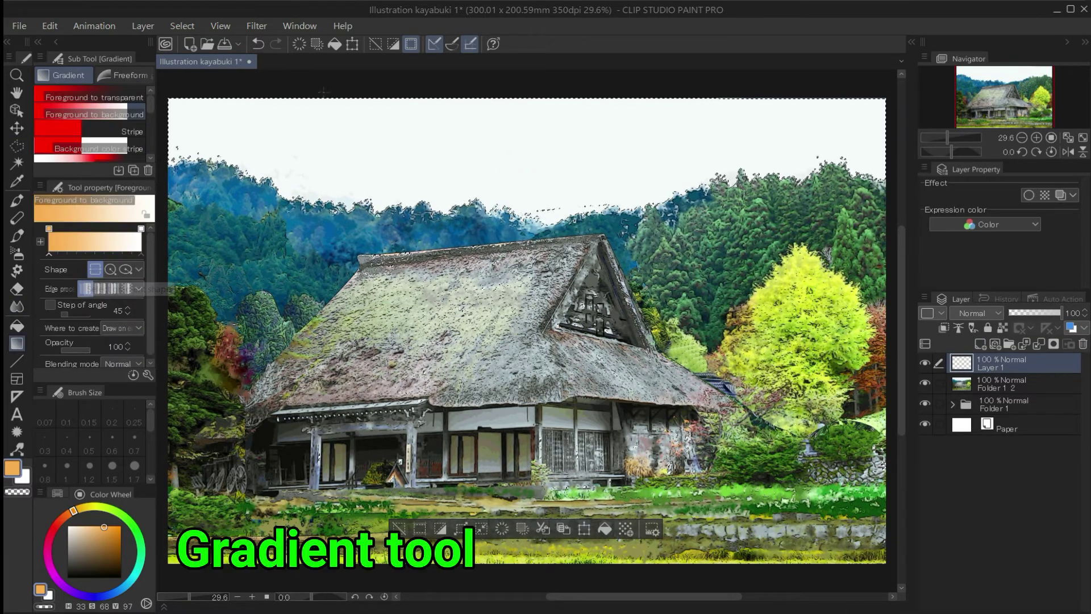
{"action": "left_click_drag", "start_coordinate": [324, 91], "coordinate": [327, 216]}
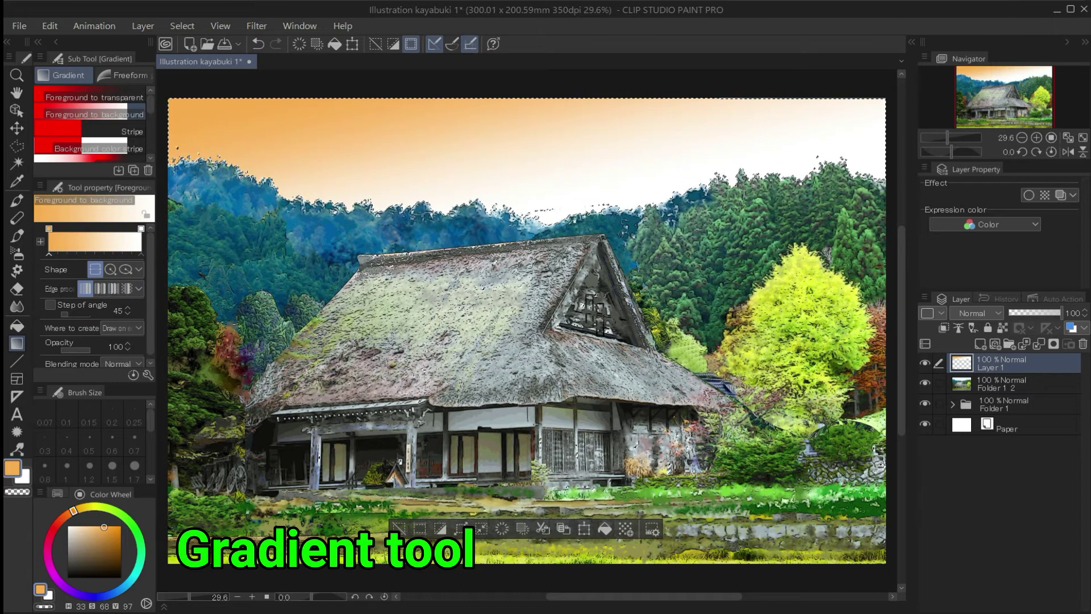
{"action": "left_click", "coordinate": [100, 507]}
{"action": "left_click_drag", "start_coordinate": [227, 105], "coordinate": [284, 207]}
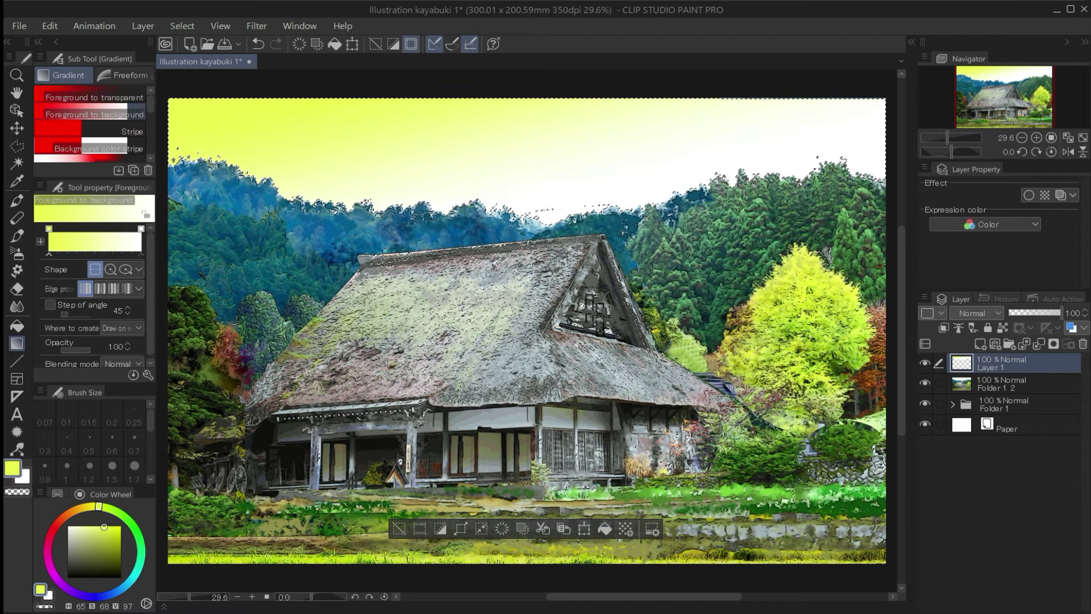
On another new layer, fill the sky with a purple-to-white gradient and lower the layer's opacity to 43
{"action": "left_click", "coordinate": [980, 344]}
{"action": "left_click", "coordinate": [59, 581]}
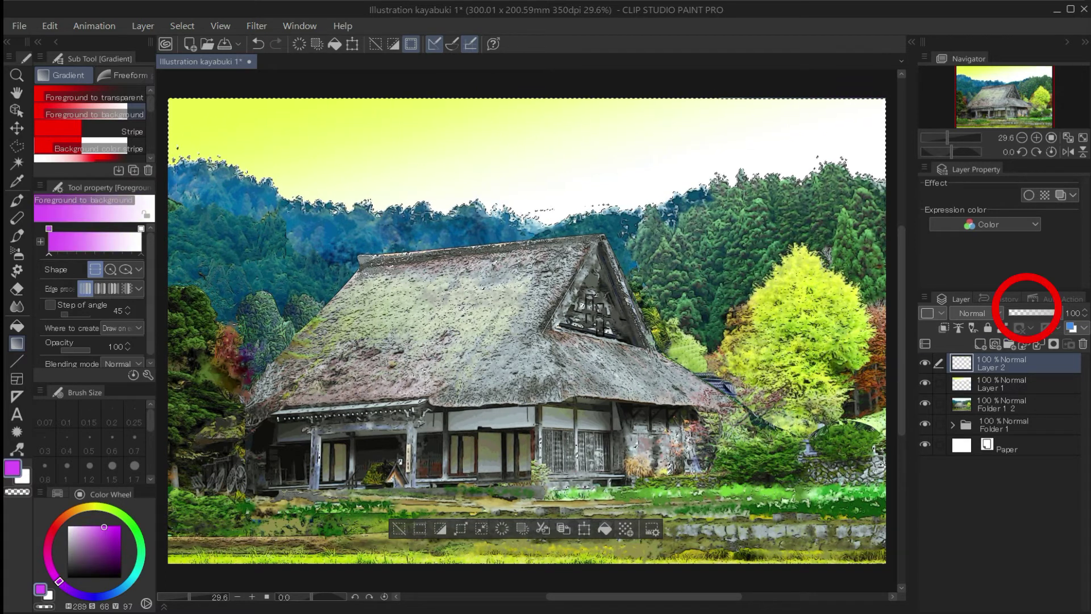
{"action": "left_click_drag", "start_coordinate": [561, 69], "coordinate": [596, 214]}
{"action": "left_click", "coordinate": [1036, 316]}
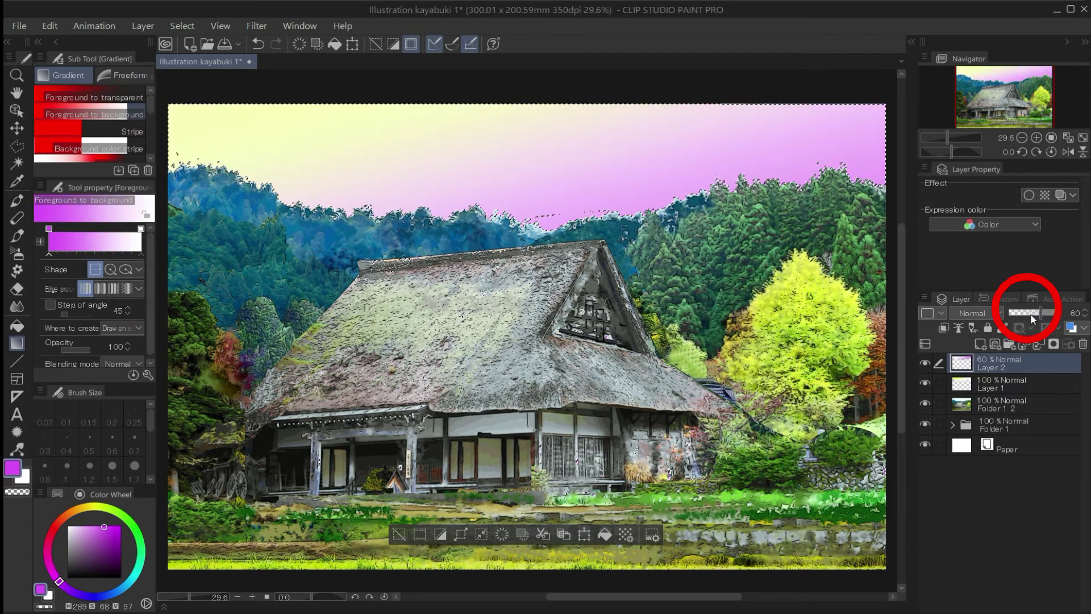
{"action": "left_click", "coordinate": [1032, 316]}
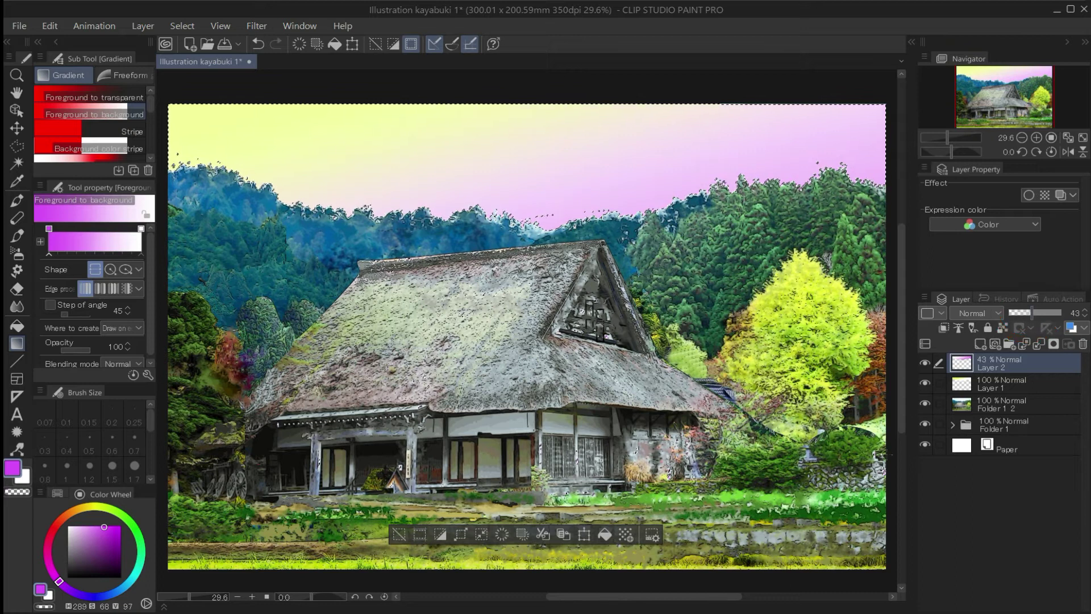
On new layers, paint white clouds and faint pale-blue shading in the sky with the Watery ink brush
{"action": "left_click", "coordinate": [980, 344]}
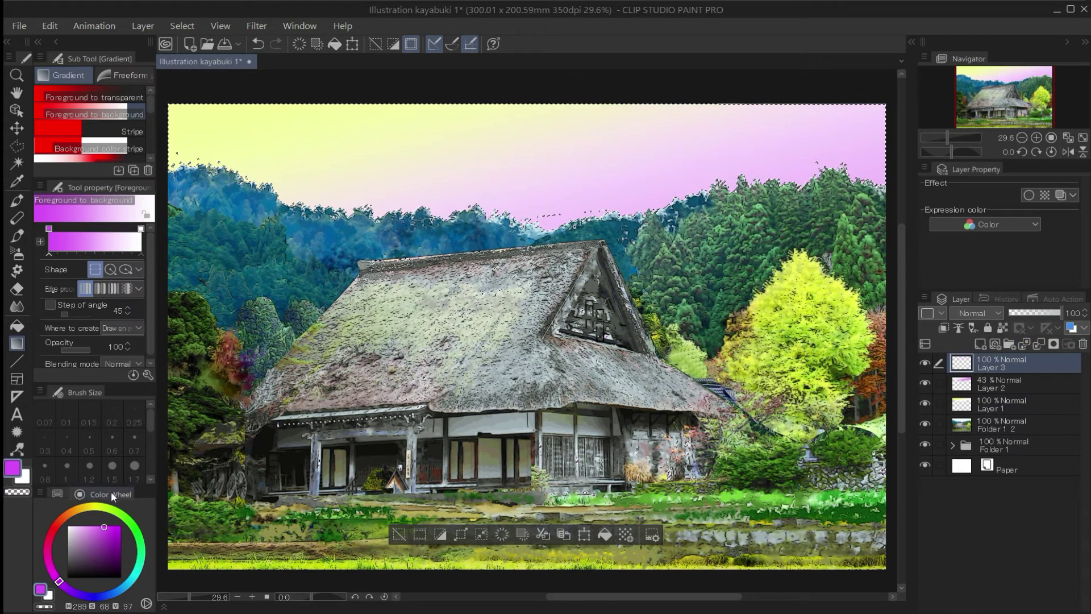
{"action": "left_click", "coordinate": [69, 527]}
{"action": "left_click", "coordinate": [17, 235]}
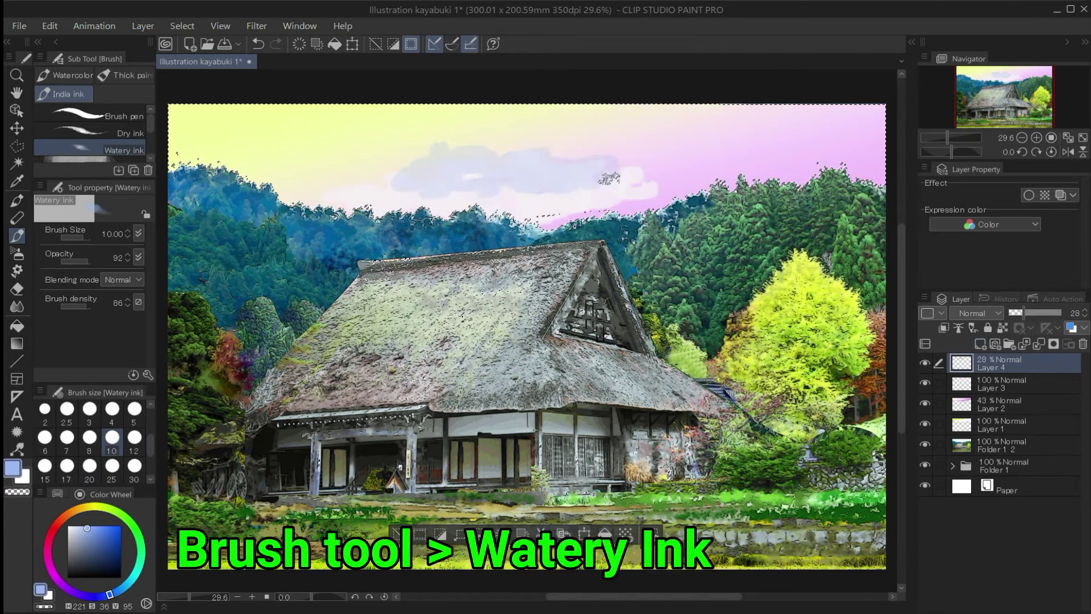
{"action": "left_click_drag", "start_coordinate": [609, 179], "coordinate": [652, 185]}
On another new layer, build up soft white over the clouds with the Soft airbrush
{"action": "left_click", "coordinate": [17, 253]}
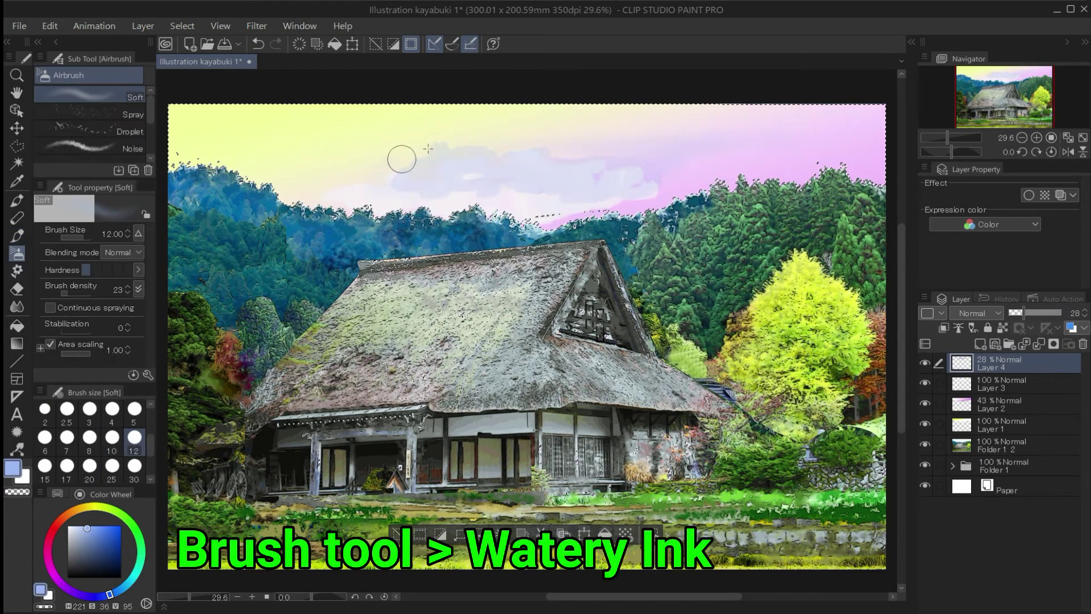
{"action": "left_click", "coordinate": [68, 526]}
{"action": "left_click", "coordinate": [981, 344]}
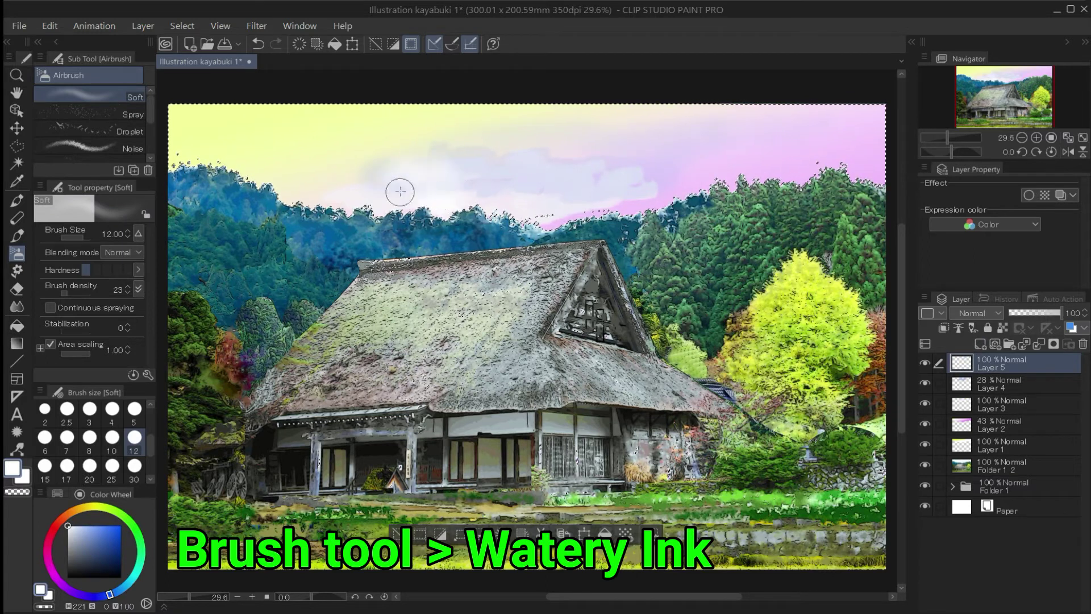
Extend the white clouds with the Watery ink brush, using opacity 39 and brush density 37
{"action": "left_click", "coordinate": [17, 236]}
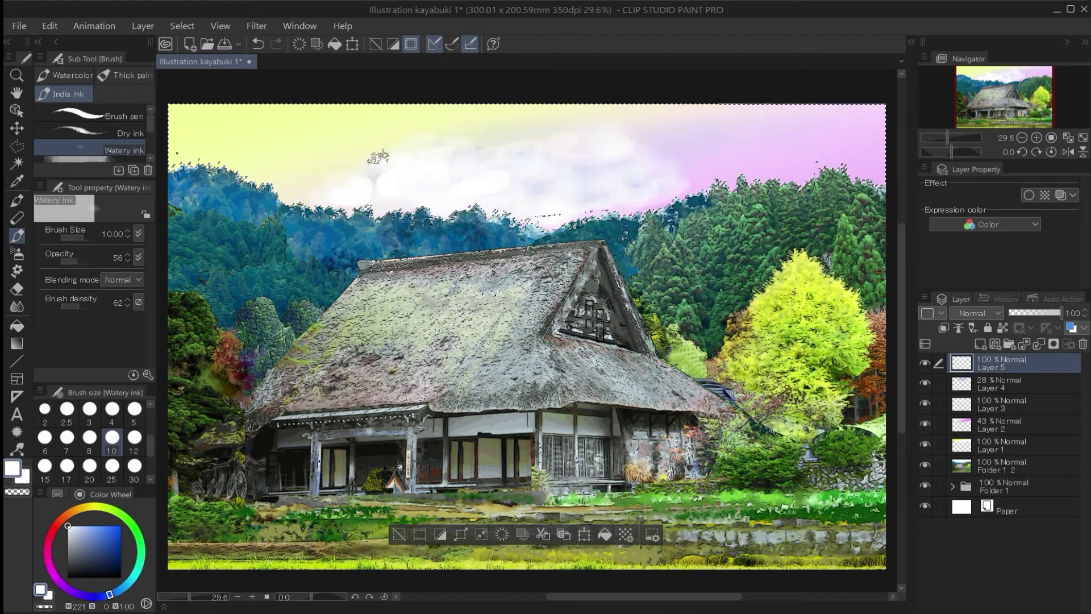
{"action": "left_click", "coordinate": [72, 262]}
{"action": "left_click", "coordinate": [71, 307]}
Airbrush soft blue shading over the white clouds and blend it with a sampled near-white in Watery ink
{"action": "left_click", "coordinate": [89, 526]}
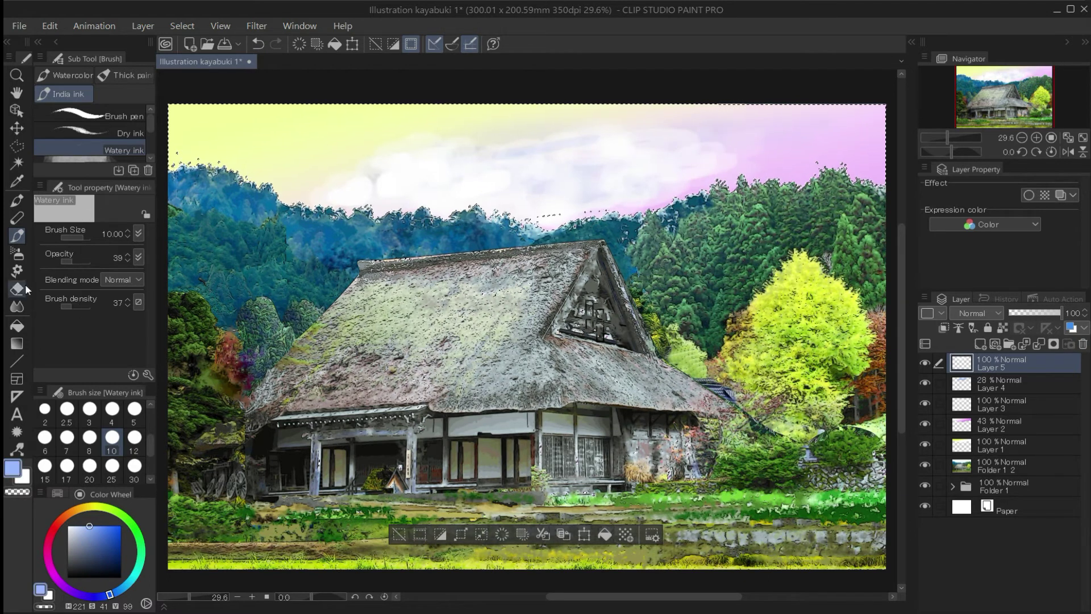
{"action": "left_click", "coordinate": [17, 253]}
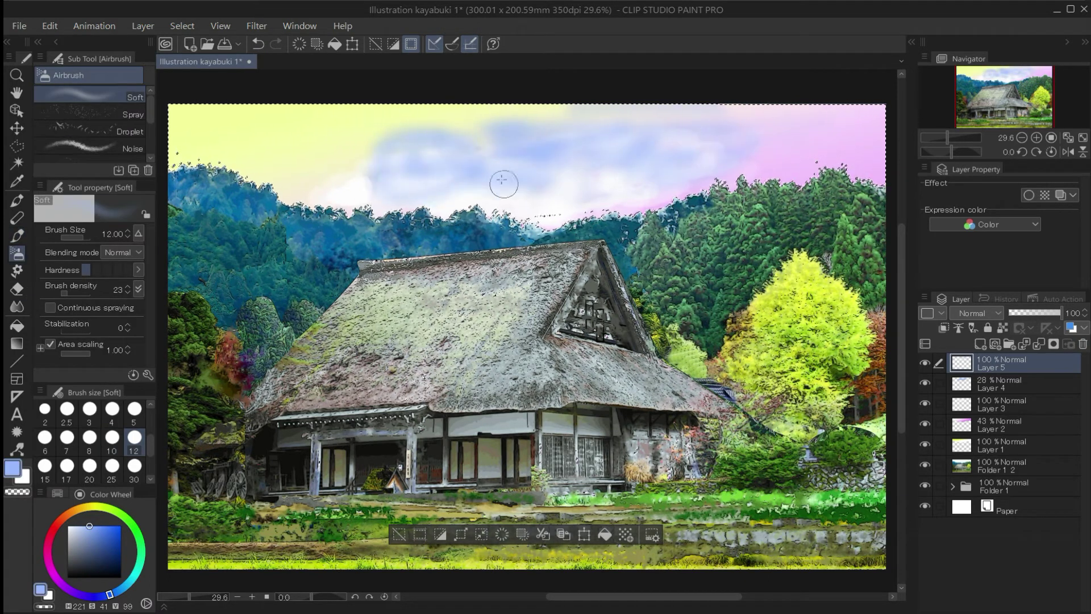
{"action": "left_click", "coordinate": [410, 155], "text": "alt"}
{"action": "left_click", "coordinate": [24, 237]}
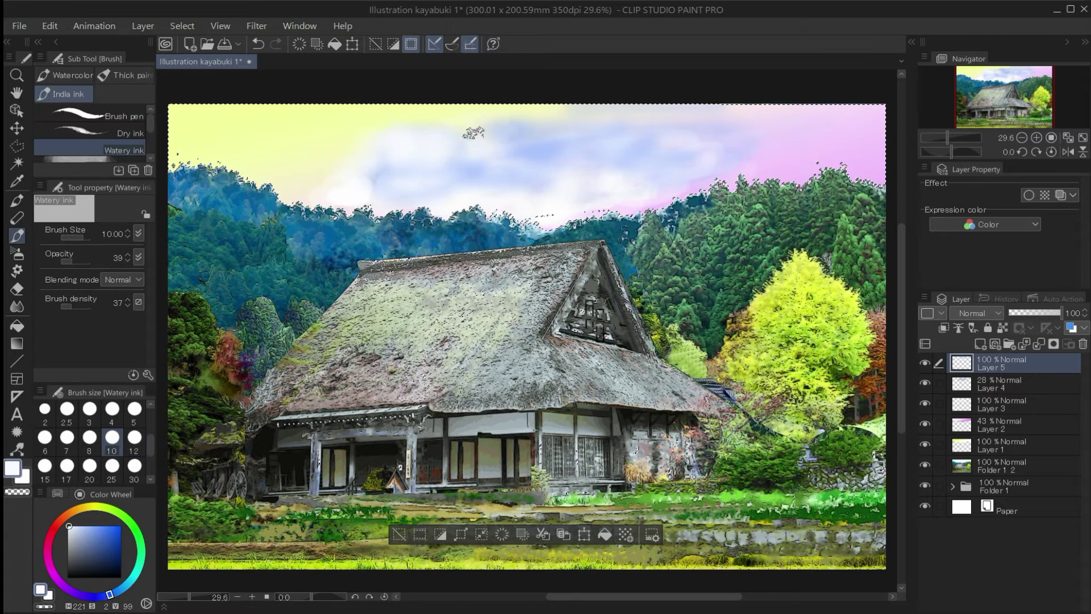
Tint the clouds with a sampled light green using the Watery ink brush at size 30
{"action": "left_click", "coordinate": [330, 285], "text": "alt"}
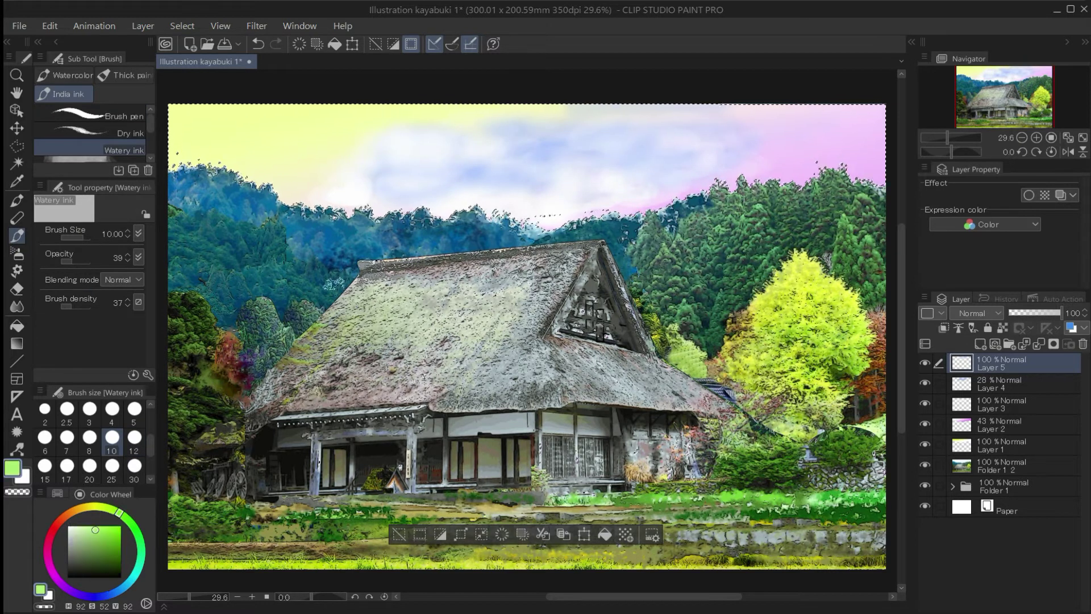
{"action": "left_click", "coordinate": [134, 468]}
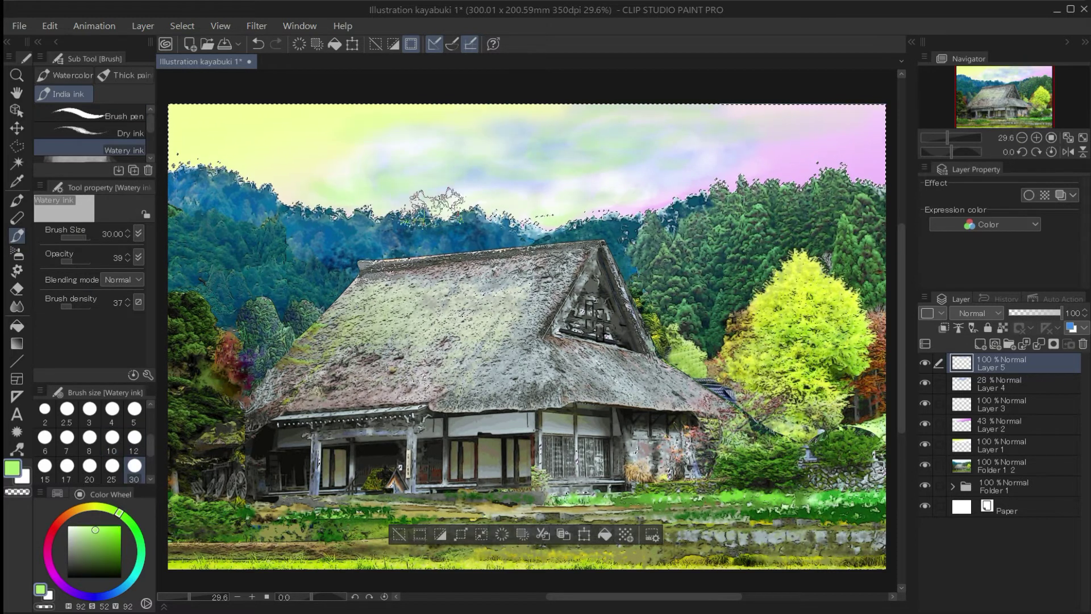
On a new layer, paint near-white cloud highlights with Watery ink at size 17 and opacity 70
{"action": "left_click", "coordinate": [981, 344]}
{"action": "left_click", "coordinate": [70, 526]}
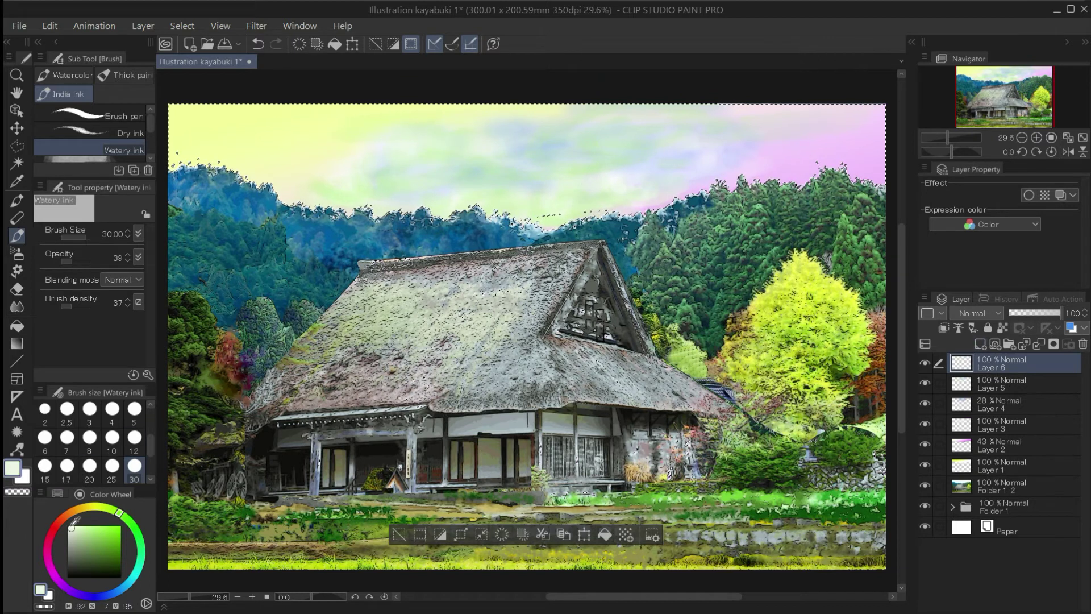
{"action": "left_click", "coordinate": [66, 466]}
{"action": "left_click", "coordinate": [81, 260]}
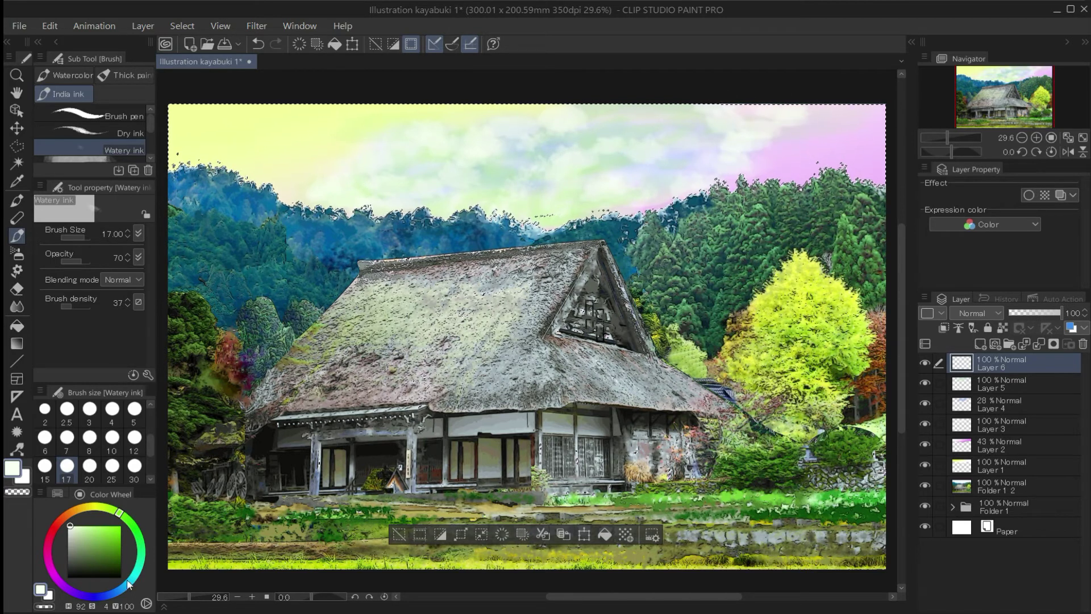
Paint faint blue and grey streaks across the yellow part of the sky with Watery ink at opacity 37
{"action": "left_click", "coordinate": [112, 593]}
{"action": "left_click", "coordinate": [93, 525]}
{"action": "left_click", "coordinate": [258, 45]}
{"action": "left_click", "coordinate": [71, 261]}
{"action": "left_click_drag", "start_coordinate": [249, 111], "coordinate": [293, 112]}
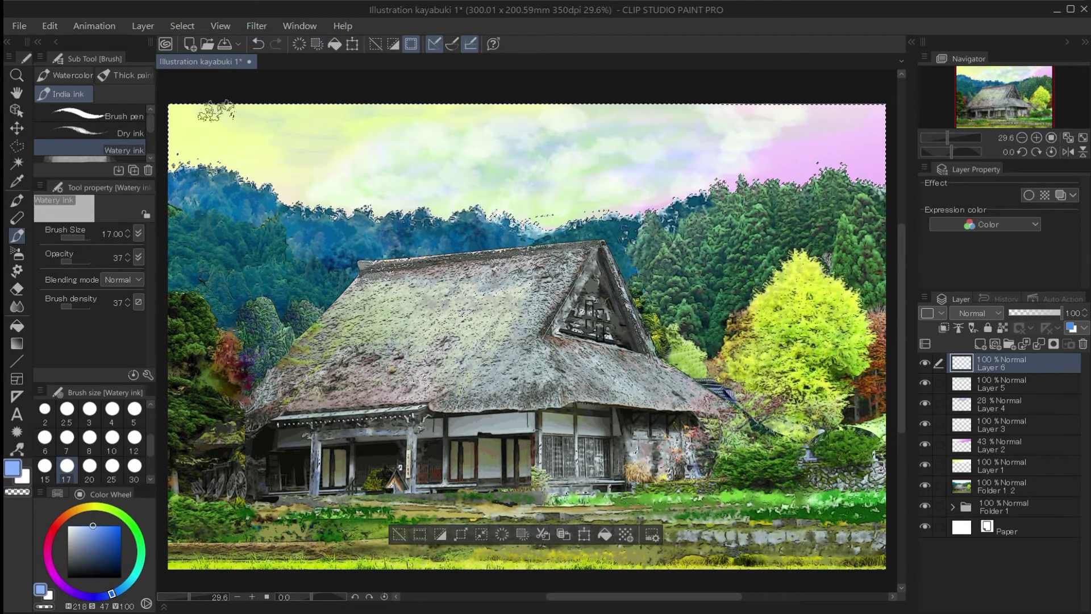
{"action": "left_click", "coordinate": [67, 537]}
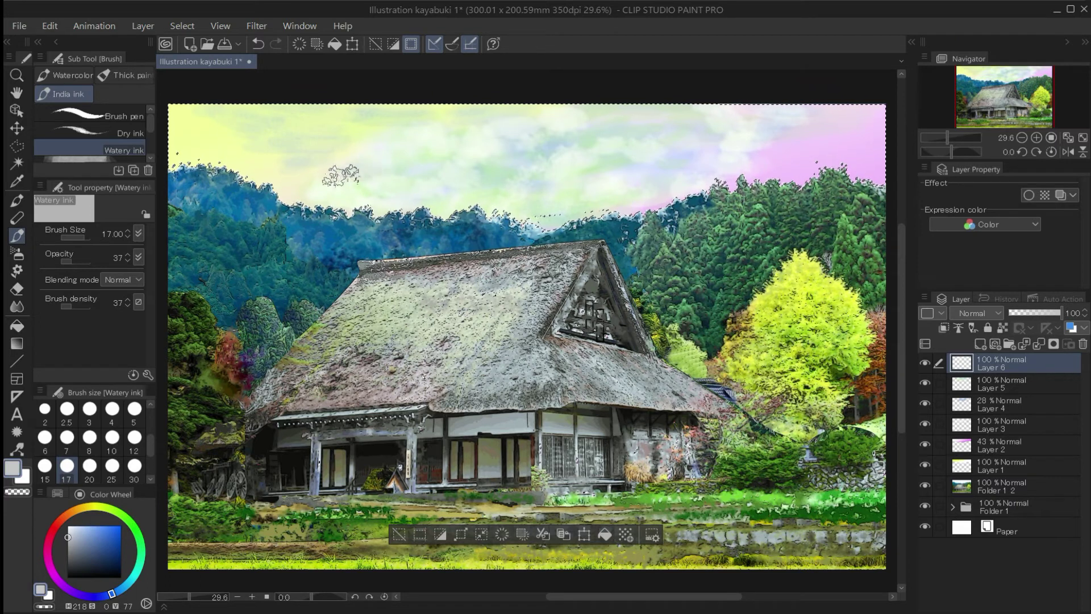
{"action": "left_click", "coordinate": [68, 544]}
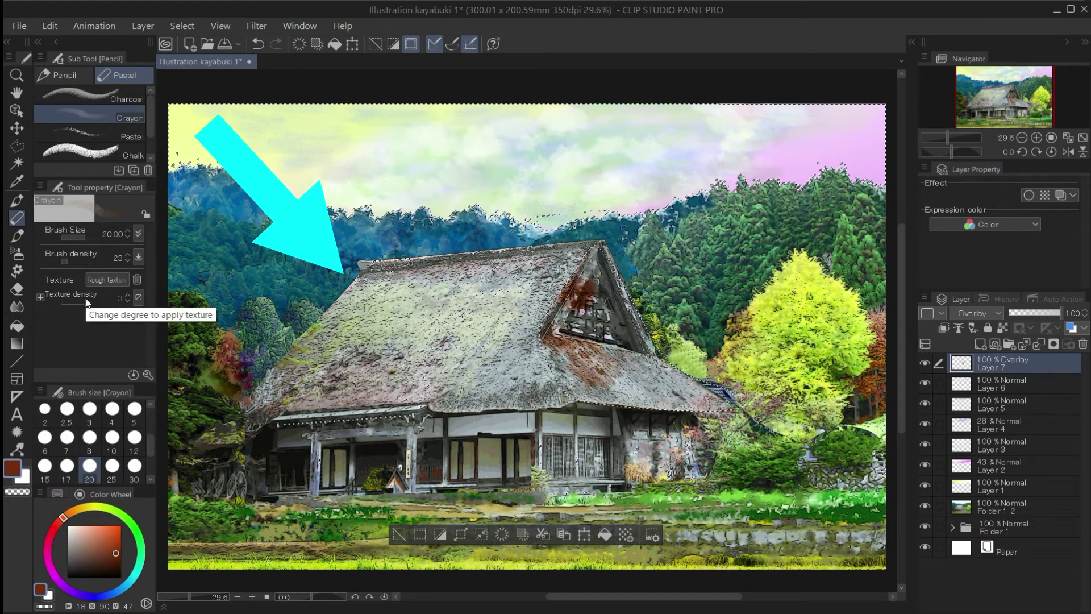
{"action": "left_click", "coordinate": [103, 548]}
{"action": "mouse_move", "coordinate": [613, 364]}
{"action": "left_mouse_down"}
{"action": "mouse_move", "coordinate": [630, 391]}
{"action": "mouse_move", "coordinate": [706, 404]}
{"action": "left_mouse_up"}
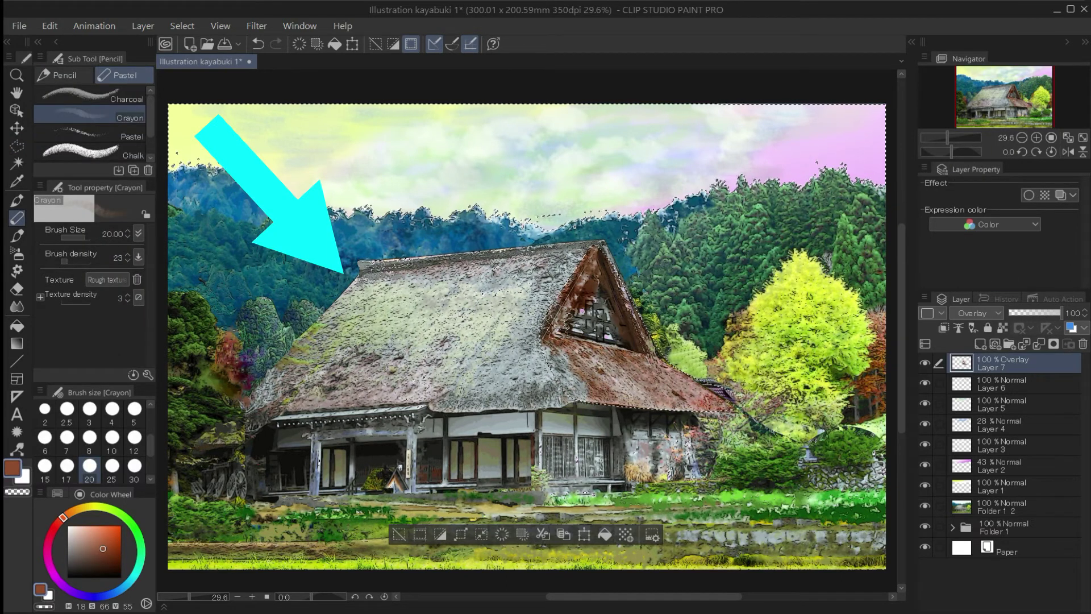
{"action": "left_click_drag", "start_coordinate": [609, 295], "coordinate": [657, 347]}
{"action": "left_click", "coordinate": [260, 45]}
{"action": "left_click", "coordinate": [260, 43]}
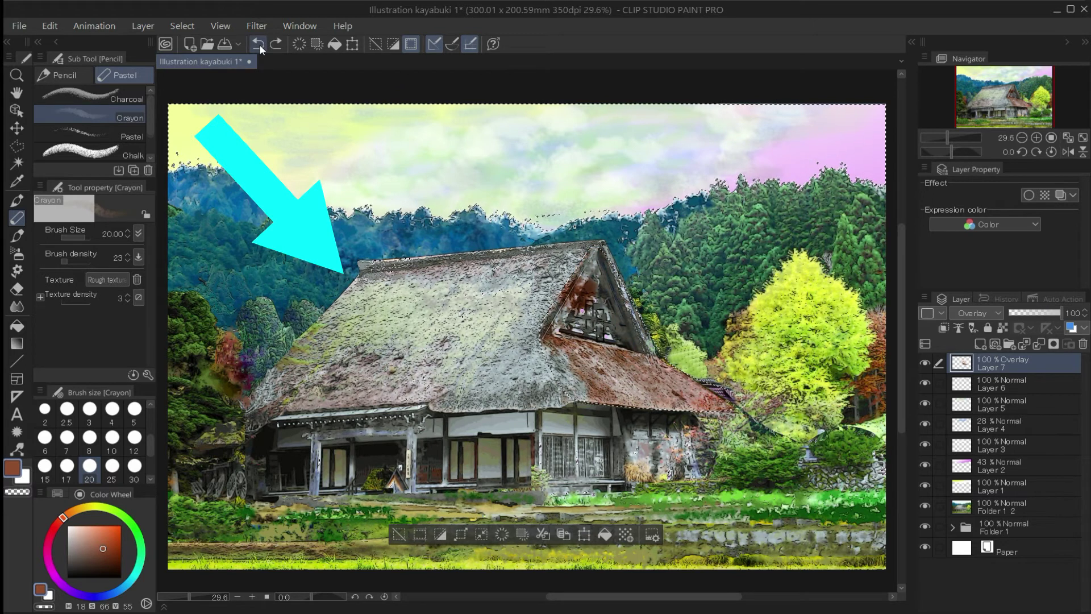
{"action": "left_click", "coordinate": [255, 47]}
Shade the gable and the roof slope below it with brown and green Crayon strokes on the Overlay layer
{"action": "left_click_drag", "start_coordinate": [654, 343], "coordinate": [621, 326]}
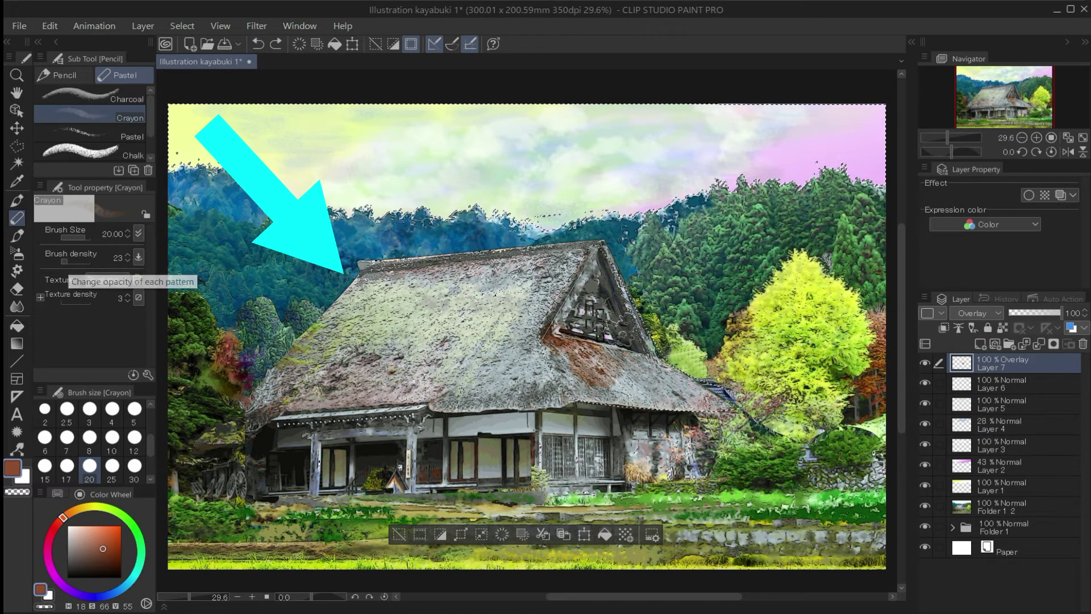
{"action": "mouse_move", "coordinate": [637, 370]}
{"action": "left_mouse_down"}
{"action": "mouse_move", "coordinate": [692, 402]}
{"action": "mouse_move", "coordinate": [696, 386]}
{"action": "left_mouse_up"}
{"action": "left_click", "coordinate": [124, 516]}
{"action": "left_click_drag", "start_coordinate": [580, 353], "coordinate": [682, 393]}
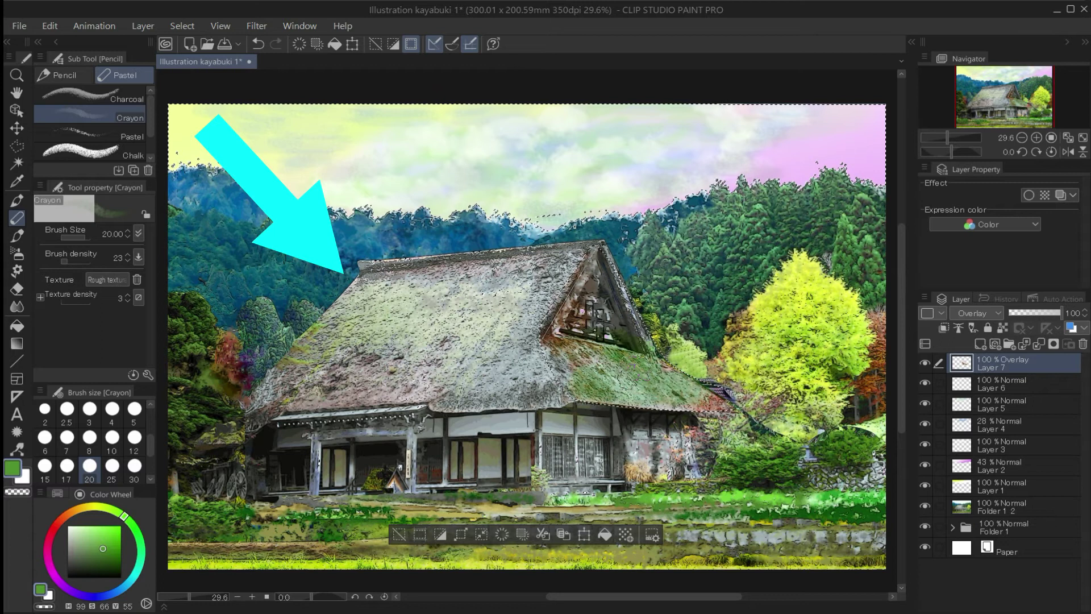
{"action": "mouse_move", "coordinate": [591, 285]}
{"action": "left_mouse_down"}
{"action": "mouse_move", "coordinate": [642, 344]}
{"action": "mouse_move", "coordinate": [722, 401]}
{"action": "left_mouse_up"}
Add dark red-brown Crayon strokes to the gable and the slope below it, and set the layer's opacity to 77
{"action": "left_click", "coordinate": [117, 559]}
{"action": "left_click", "coordinate": [58, 523]}
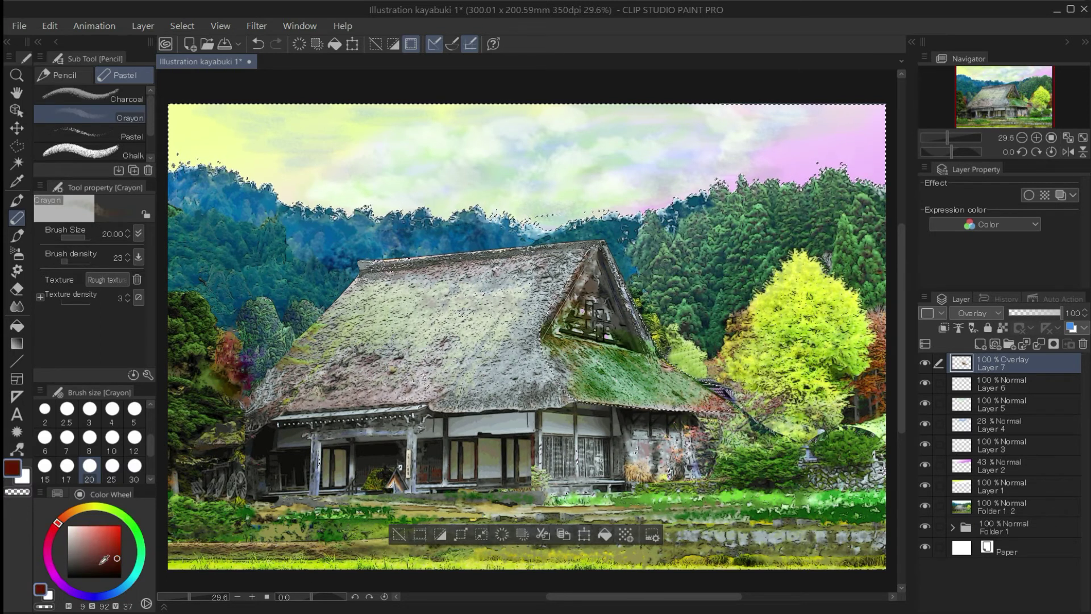
{"action": "left_click", "coordinate": [104, 554]}
{"action": "left_click_drag", "start_coordinate": [619, 358], "coordinate": [719, 404]}
{"action": "left_click_drag", "start_coordinate": [569, 361], "coordinate": [727, 404]}
{"action": "left_click_drag", "start_coordinate": [591, 298], "coordinate": [620, 319]}
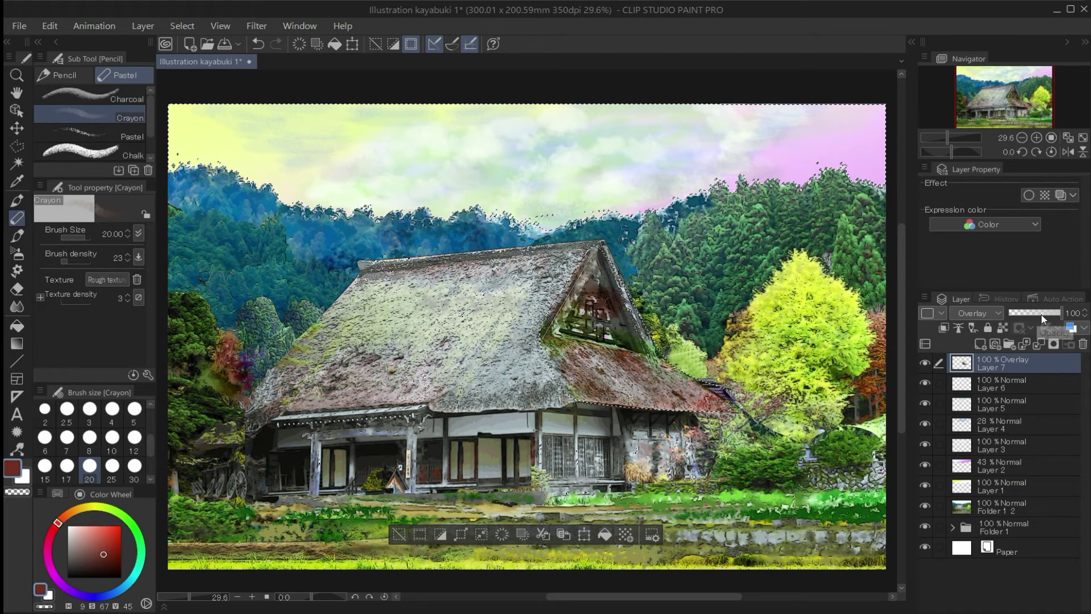
{"action": "left_click_drag", "start_coordinate": [1061, 313], "coordinate": [1049, 313]}
Clear the sky selection and outline the large main roof slope with the Polyline selection tool
{"action": "left_click", "coordinate": [399, 535]}
{"action": "key", "text": "m"}
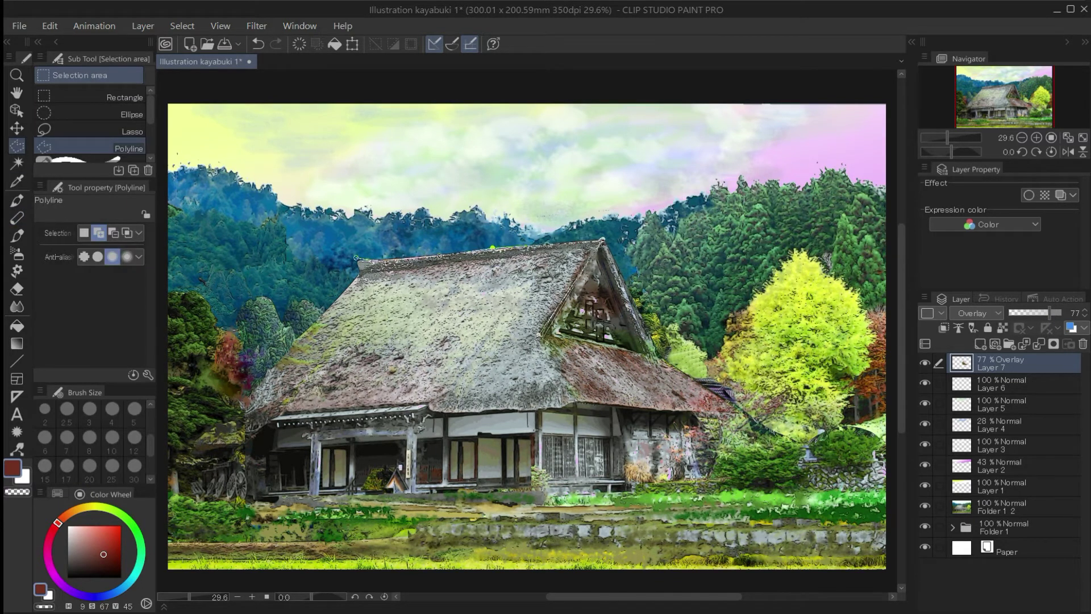
{"action": "left_click", "coordinate": [577, 403]}
{"action": "left_click", "coordinate": [433, 411]}
{"action": "left_click", "coordinate": [428, 405]}
{"action": "left_click", "coordinate": [283, 414]}
{"action": "left_click", "coordinate": [244, 424]}
{"action": "left_click", "coordinate": [245, 406]}
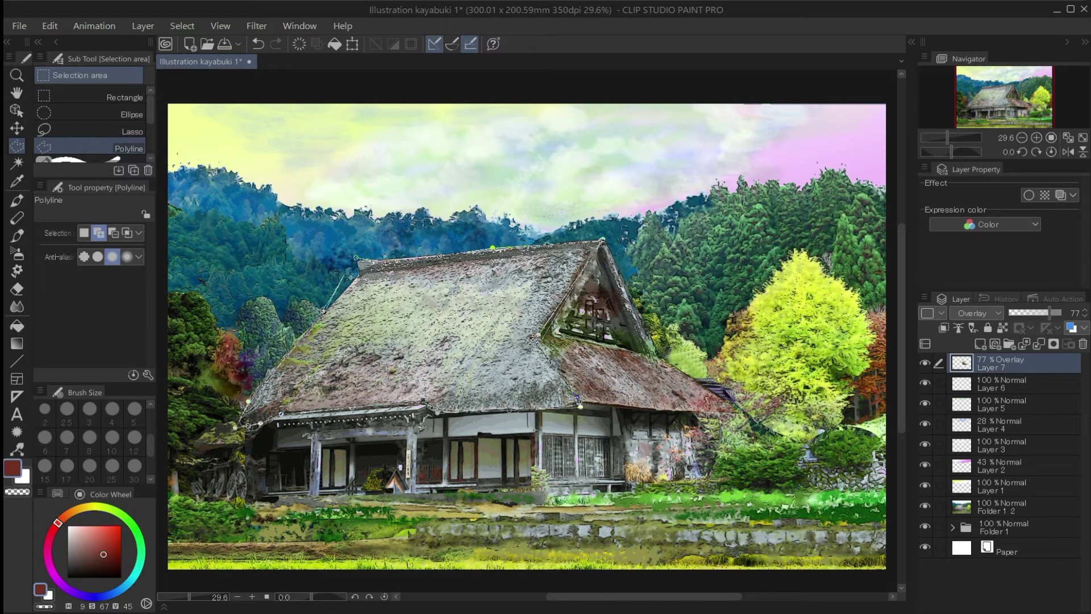
{"action": "left_click", "coordinate": [359, 277]}
{"action": "left_click", "coordinate": [358, 260]}
On a new Overlay layer, cover the selected roof slope with dark green Crayon and set the layer's opacity to 57
{"action": "left_click", "coordinate": [996, 345]}
{"action": "left_click", "coordinate": [973, 313]}
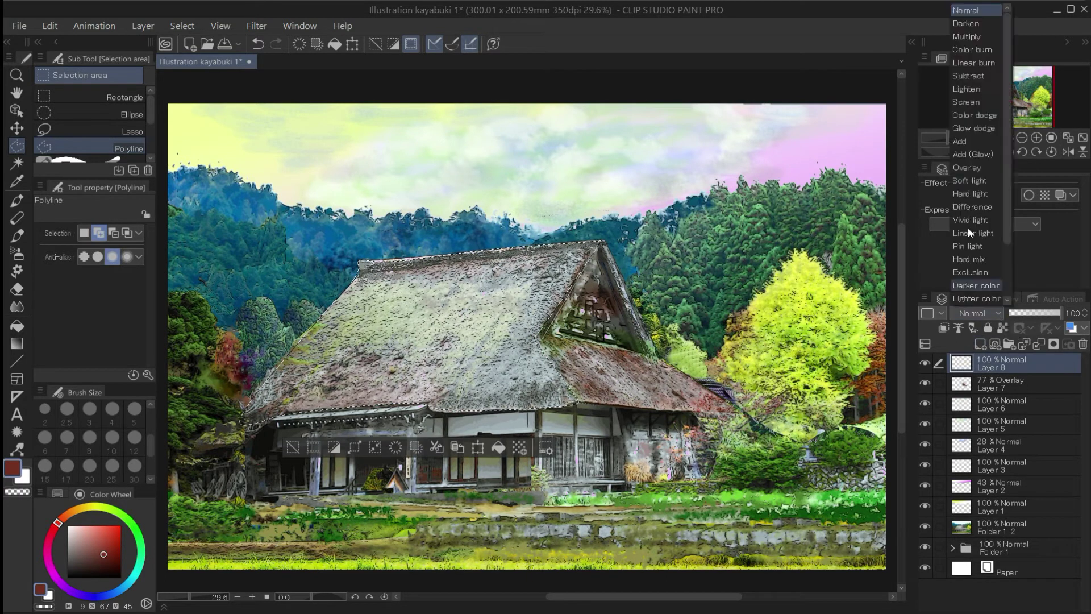
{"action": "left_click", "coordinate": [967, 227]}
{"action": "left_click", "coordinate": [18, 219]}
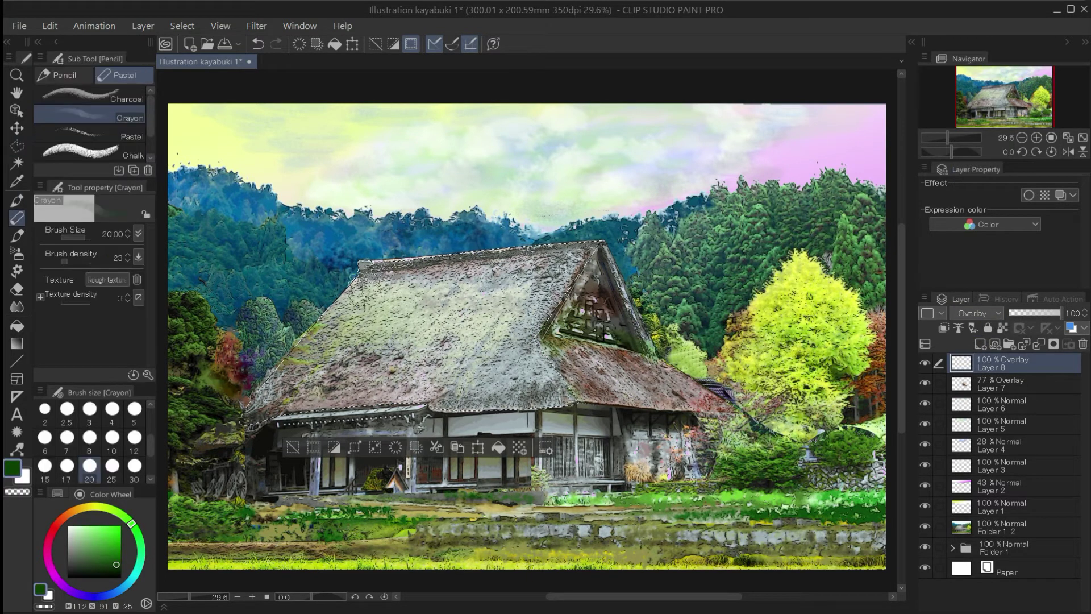
{"action": "mouse_move", "coordinate": [358, 284]}
{"action": "left_mouse_down"}
{"action": "mouse_move", "coordinate": [267, 398]}
{"action": "mouse_move", "coordinate": [295, 393]}
{"action": "mouse_move", "coordinate": [368, 282]}
{"action": "mouse_move", "coordinate": [432, 341]}
{"action": "mouse_move", "coordinate": [557, 285]}
{"action": "mouse_move", "coordinate": [398, 392]}
{"action": "mouse_move", "coordinate": [273, 397]}
{"action": "left_mouse_up"}
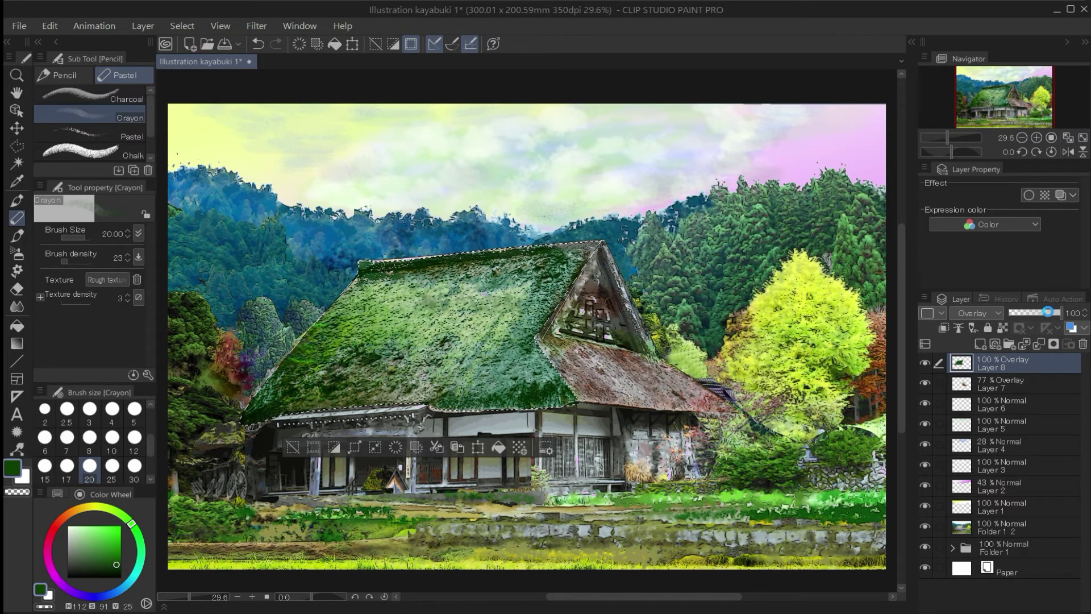
{"action": "left_click_drag", "start_coordinate": [1060, 315], "coordinate": [1042, 313]}
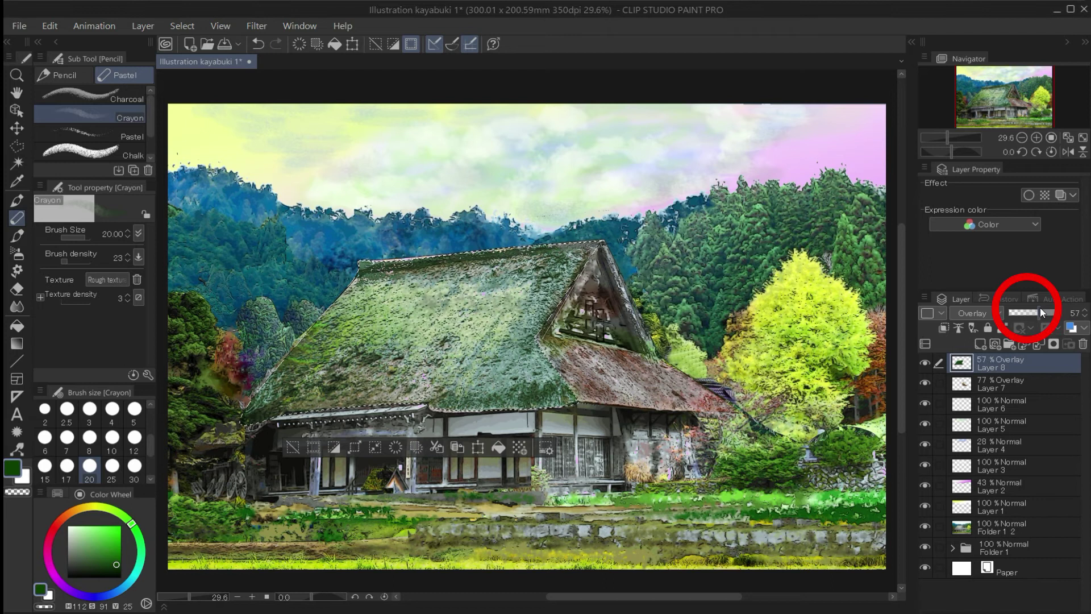
Deselect the roof and brush a lighter green Crayon over the slope below the gable and the gable's edge
{"action": "left_click", "coordinate": [111, 557]}
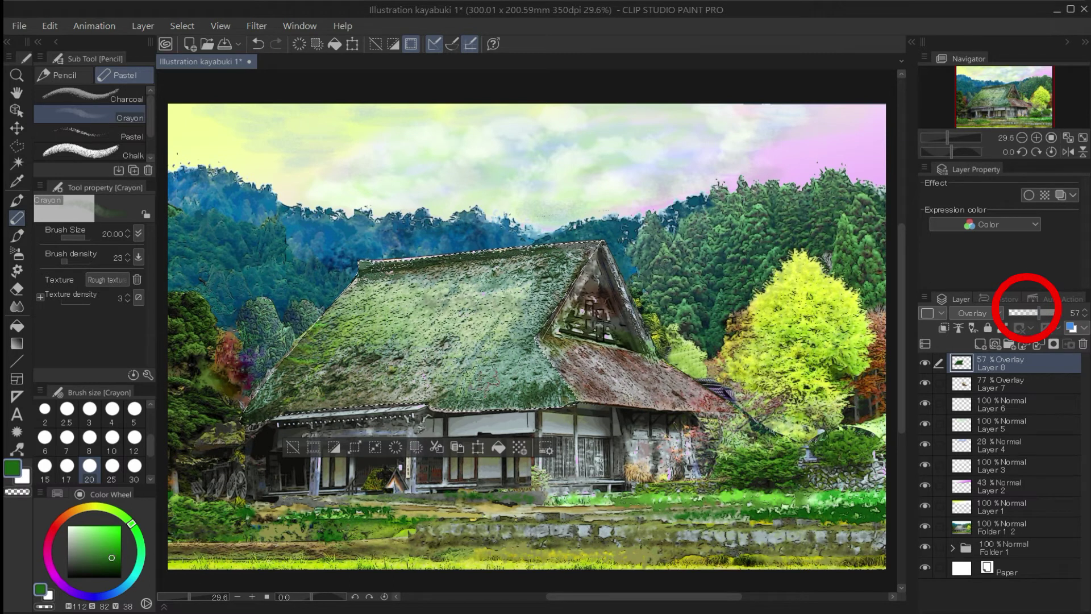
{"action": "left_click", "coordinate": [293, 448]}
{"action": "left_click_drag", "start_coordinate": [563, 356], "coordinate": [667, 391]}
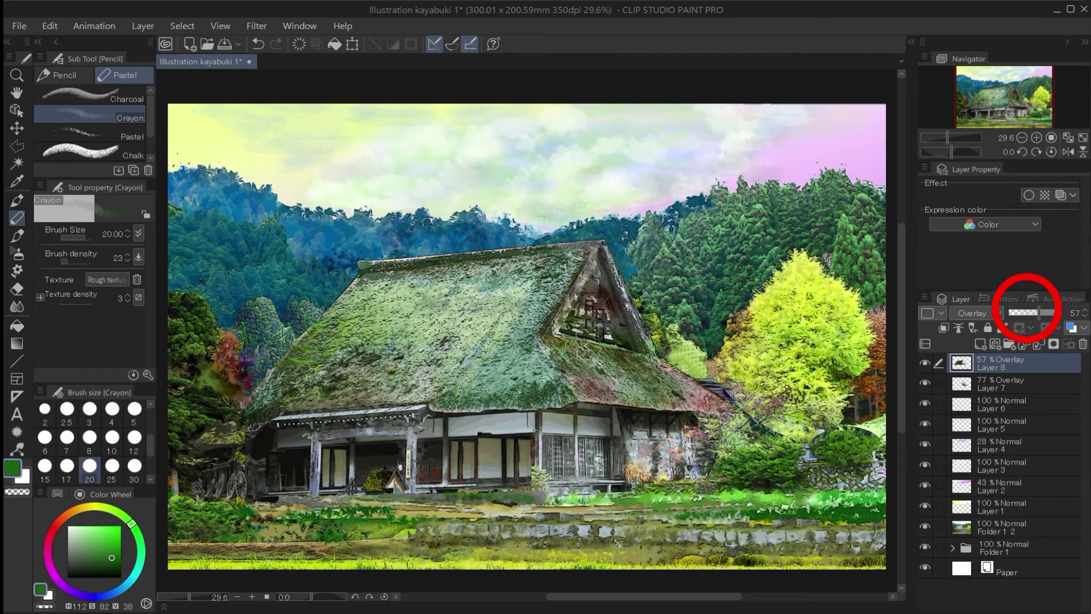
{"action": "left_click_drag", "start_coordinate": [581, 312], "coordinate": [549, 338]}
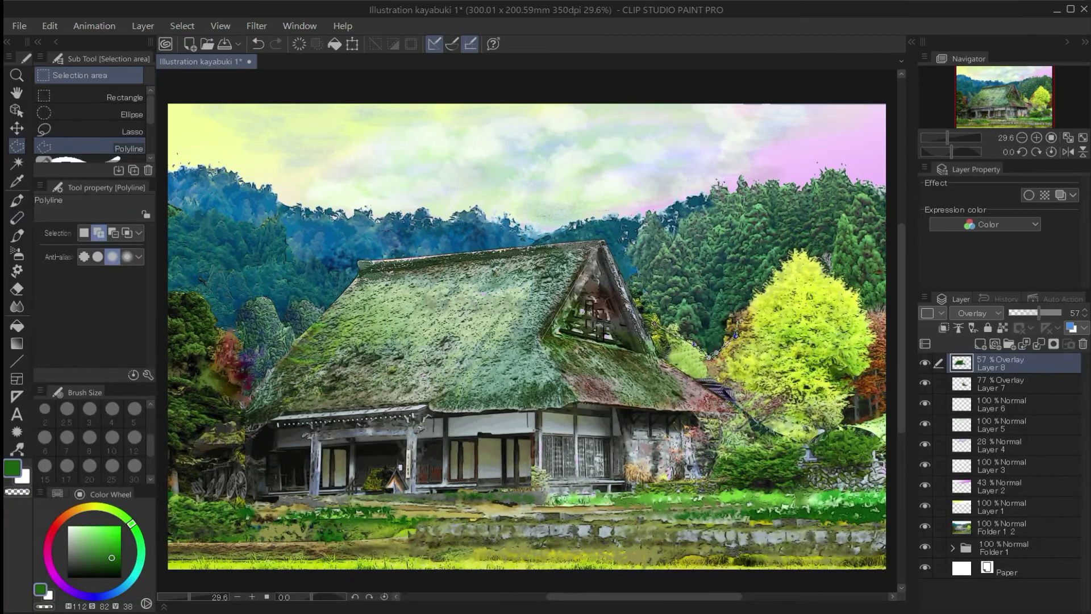
Select the yellow tree and its surrounding foliage with the Polyline tool and add a new layer in Overlay mode
{"action": "left_click", "coordinate": [886, 441]}
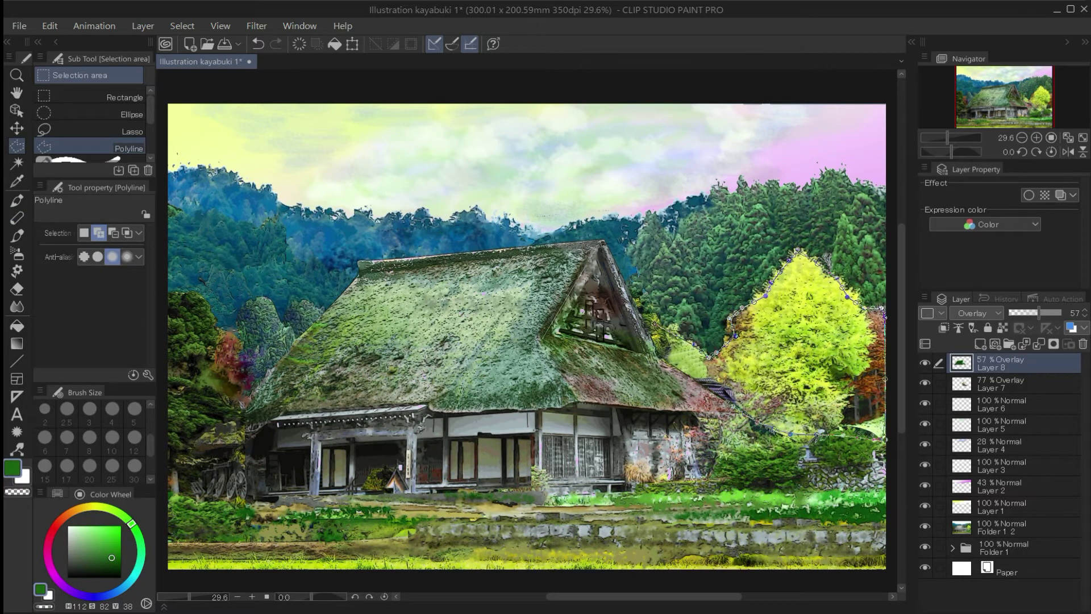
{"action": "left_click", "coordinate": [884, 311]}
{"action": "left_click", "coordinate": [980, 344]}
{"action": "left_click", "coordinate": [976, 313]}
{"action": "left_click", "coordinate": [975, 182]}
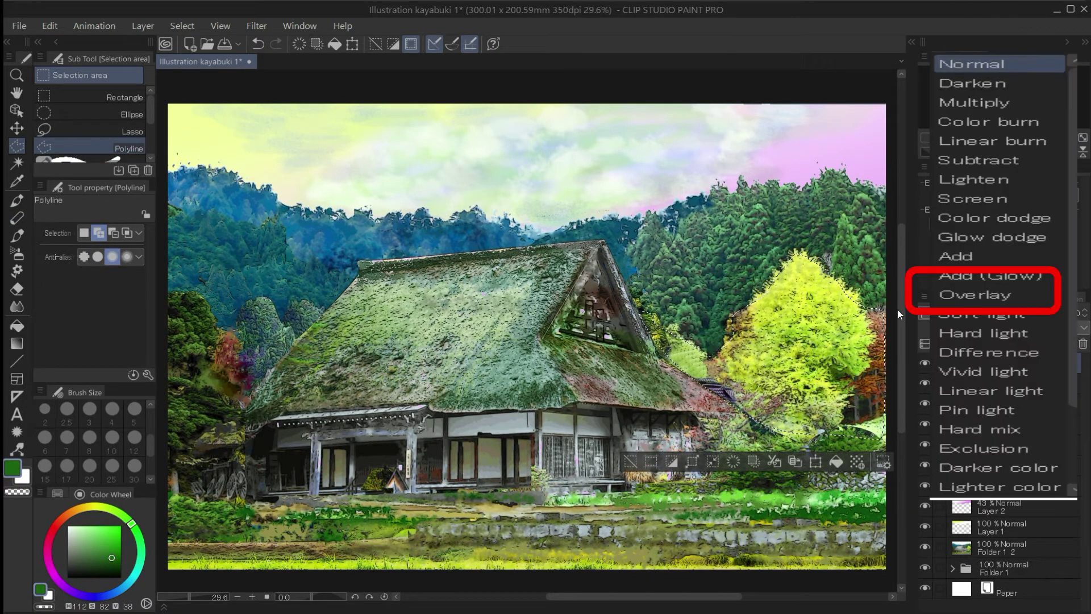
Highlight the selected foliage with golden-yellow Crayon at size 12, set the layer's opacity to 41, and deselect
{"action": "left_click", "coordinate": [84, 507]}
{"action": "left_click", "coordinate": [103, 532]}
{"action": "left_click", "coordinate": [17, 218]}
{"action": "left_click", "coordinate": [135, 438]}
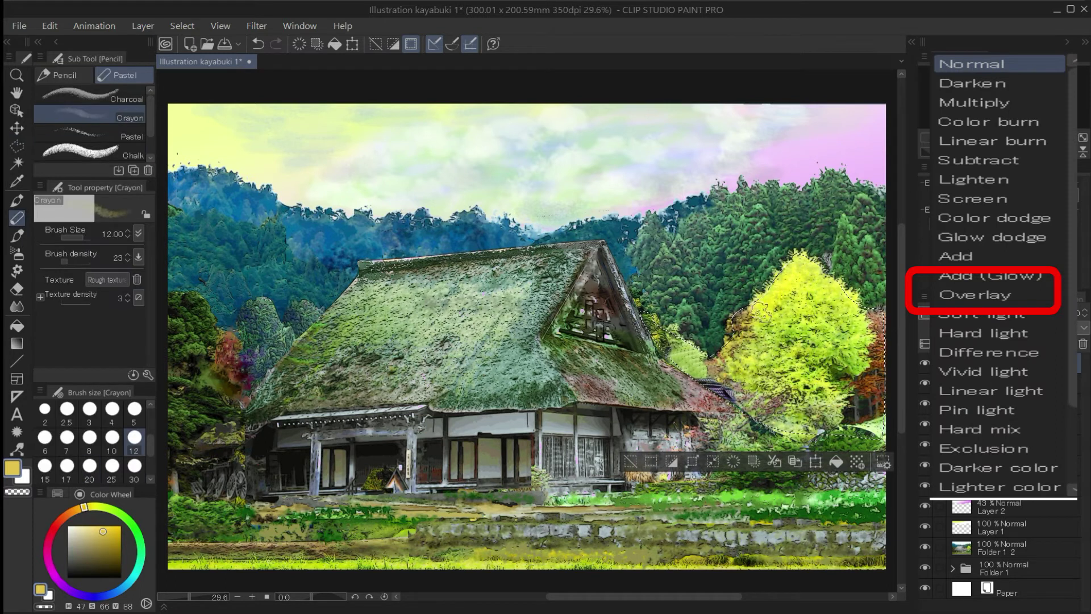
{"action": "left_click_drag", "start_coordinate": [744, 325], "coordinate": [730, 366]}
{"action": "mouse_move", "coordinate": [730, 367]}
{"action": "left_mouse_down"}
{"action": "mouse_move", "coordinate": [688, 361]}
{"action": "mouse_move", "coordinate": [659, 330]}
{"action": "left_mouse_up"}
{"action": "left_click_drag", "start_coordinate": [813, 274], "coordinate": [751, 305]}
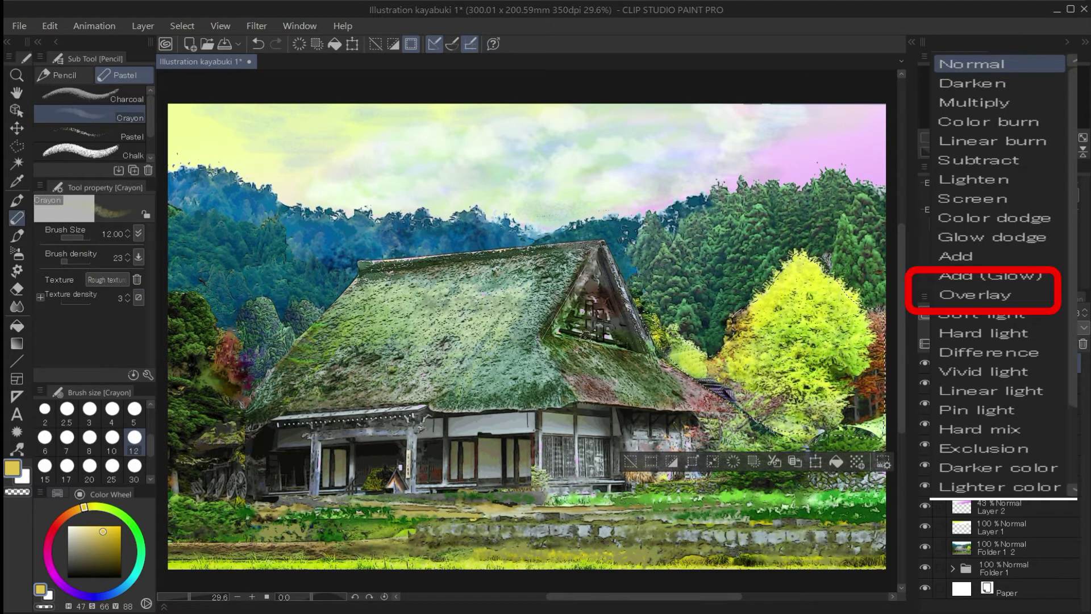
{"action": "left_click_drag", "start_coordinate": [787, 384], "coordinate": [826, 422]}
{"action": "left_click_drag", "start_coordinate": [1059, 313], "coordinate": [1030, 313]}
{"action": "left_click", "coordinate": [630, 461]}
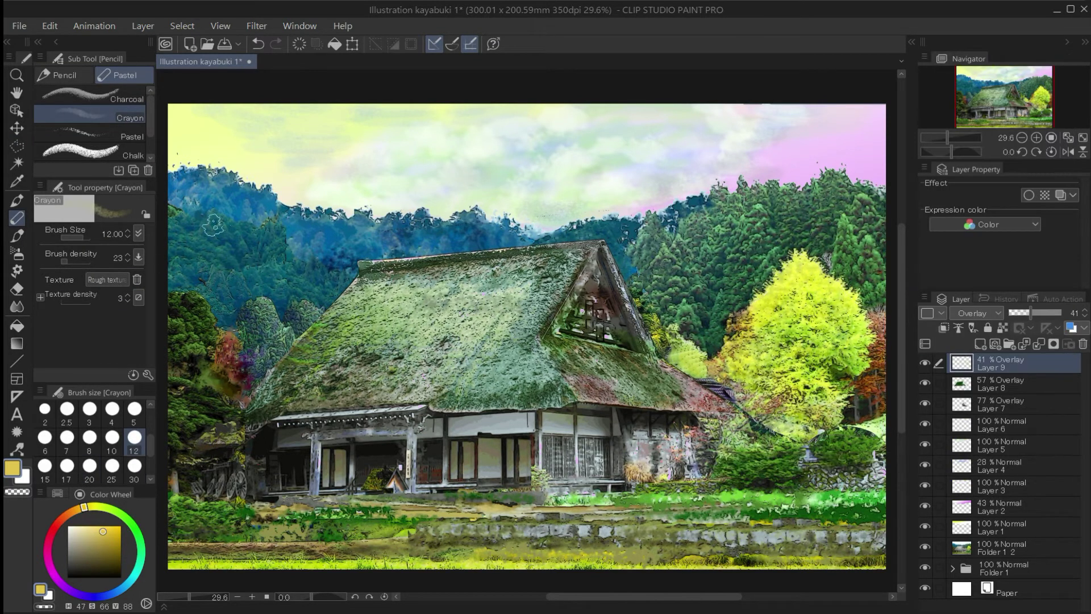
Add a new layer and outline the dark and rounded trees beside the roof's left edge with the Polyline selection
{"action": "left_click", "coordinate": [980, 343]}
{"action": "left_click", "coordinate": [17, 151]}
{"action": "left_click", "coordinate": [170, 289]}
{"action": "left_click", "coordinate": [200, 297]}
{"action": "left_click", "coordinate": [233, 333]}
{"action": "left_click", "coordinate": [261, 296]}
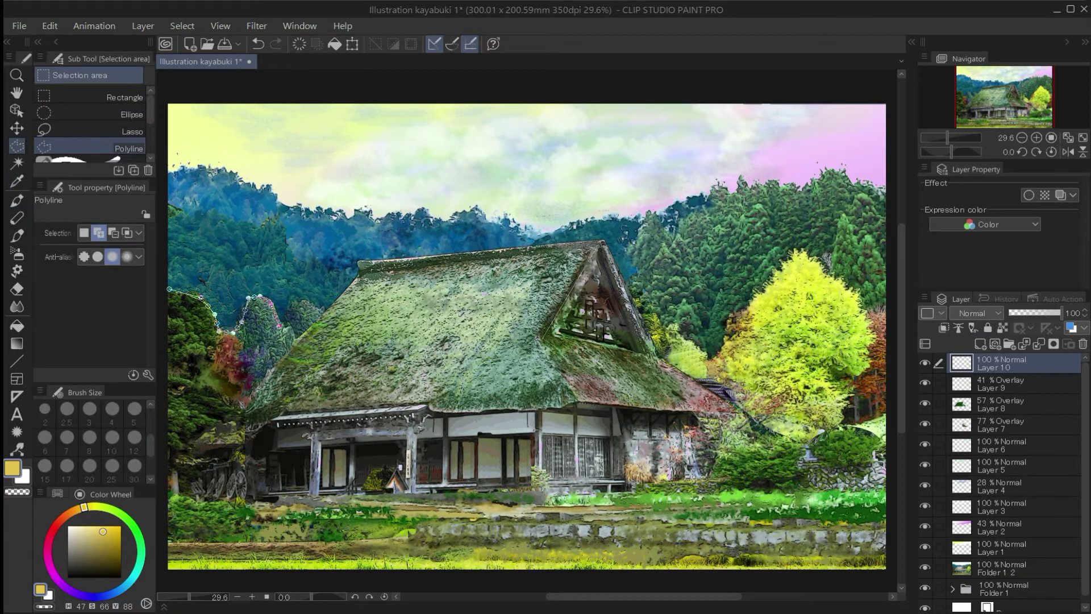
{"action": "left_click", "coordinate": [304, 300]}
{"action": "left_click", "coordinate": [253, 390]}
{"action": "left_click", "coordinate": [164, 424]}
{"action": "left_click", "coordinate": [163, 288]}
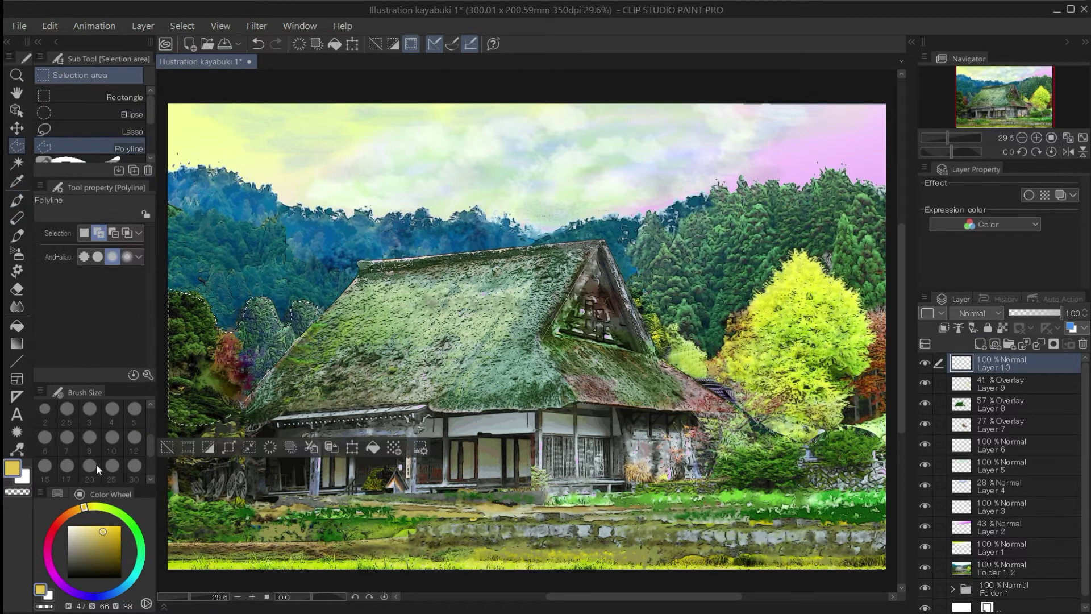
Set the new layer to Overlay, brush light green Watery ink over the selected trees, and deselect
{"action": "left_click", "coordinate": [17, 235]}
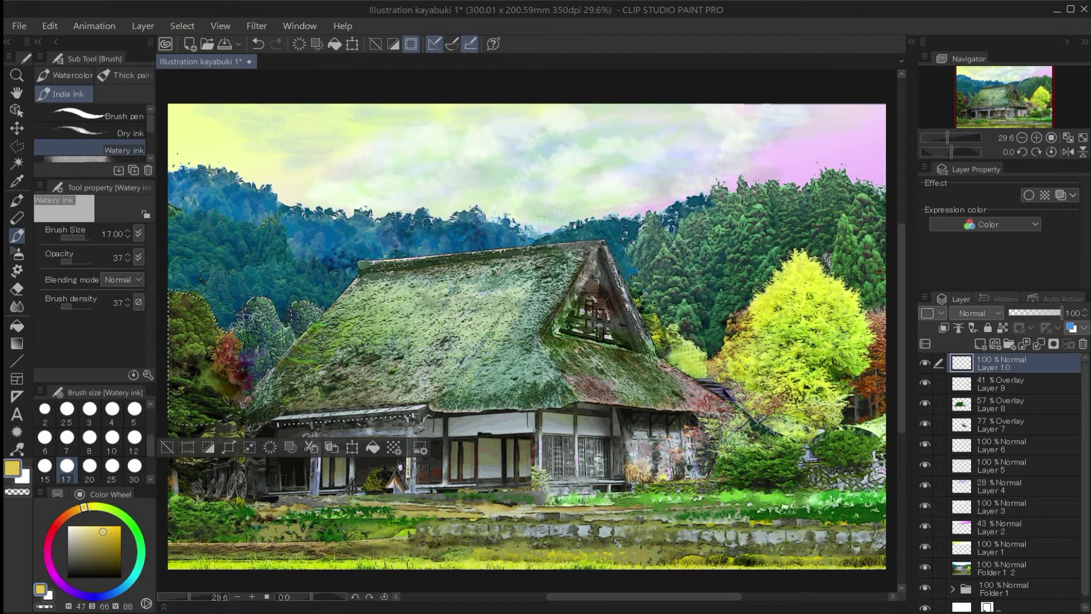
{"action": "left_click", "coordinate": [974, 314]}
{"action": "left_click", "coordinate": [967, 167]}
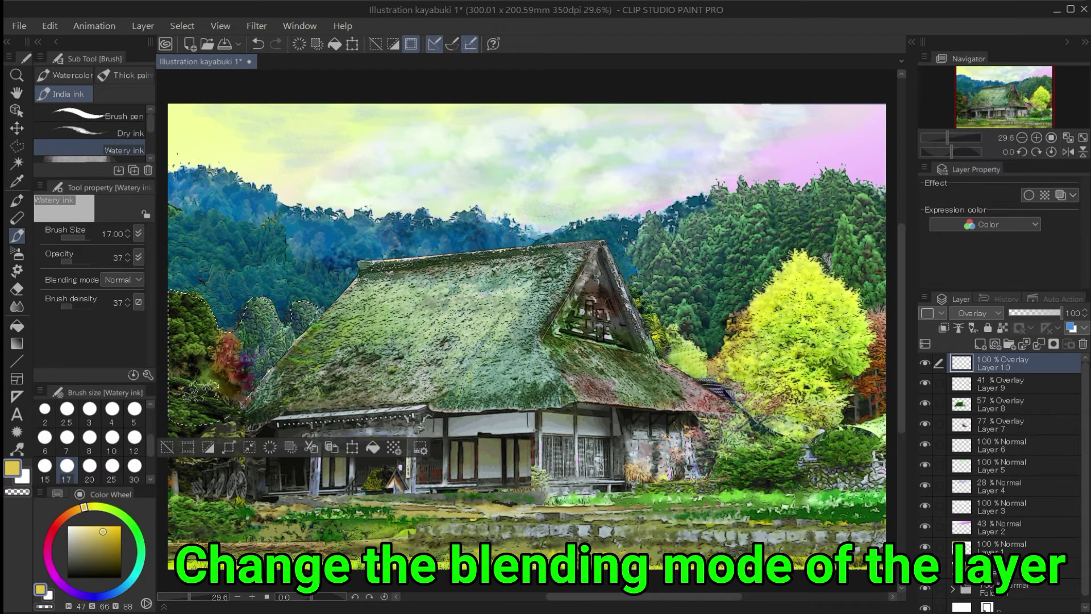
{"action": "left_click", "coordinate": [114, 536]}
{"action": "mouse_move", "coordinate": [192, 307]}
{"action": "left_mouse_down"}
{"action": "mouse_move", "coordinate": [251, 341]}
{"action": "mouse_move", "coordinate": [292, 316]}
{"action": "left_mouse_up"}
{"action": "left_click", "coordinate": [121, 514]}
{"action": "left_click", "coordinate": [102, 536]}
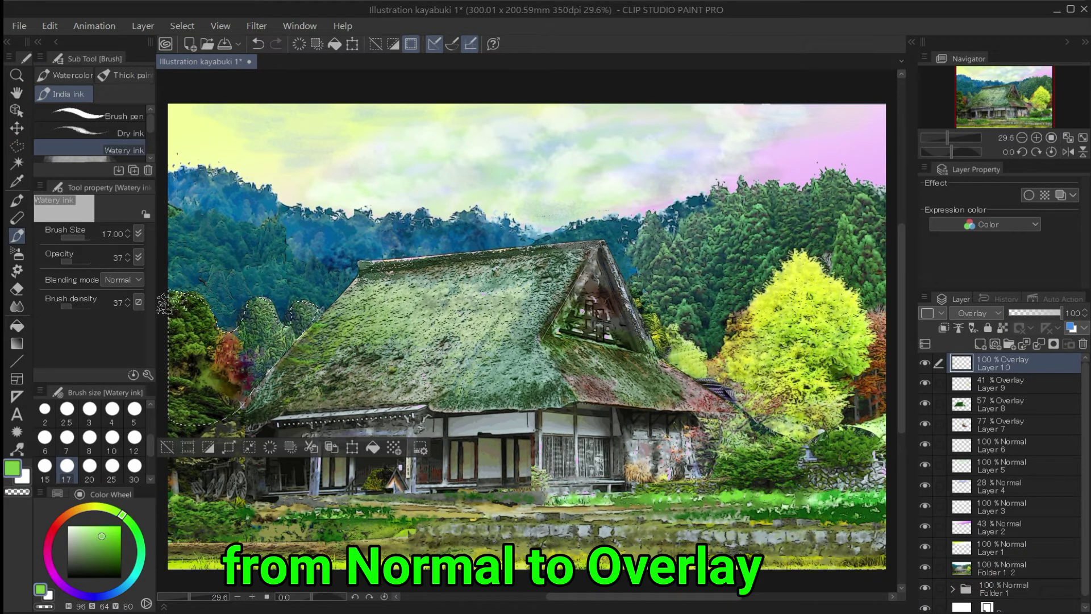
{"action": "mouse_move", "coordinate": [178, 303]}
{"action": "left_mouse_down"}
{"action": "mouse_move", "coordinate": [224, 360]}
{"action": "mouse_move", "coordinate": [260, 353]}
{"action": "left_mouse_up"}
{"action": "left_click", "coordinate": [168, 447]}
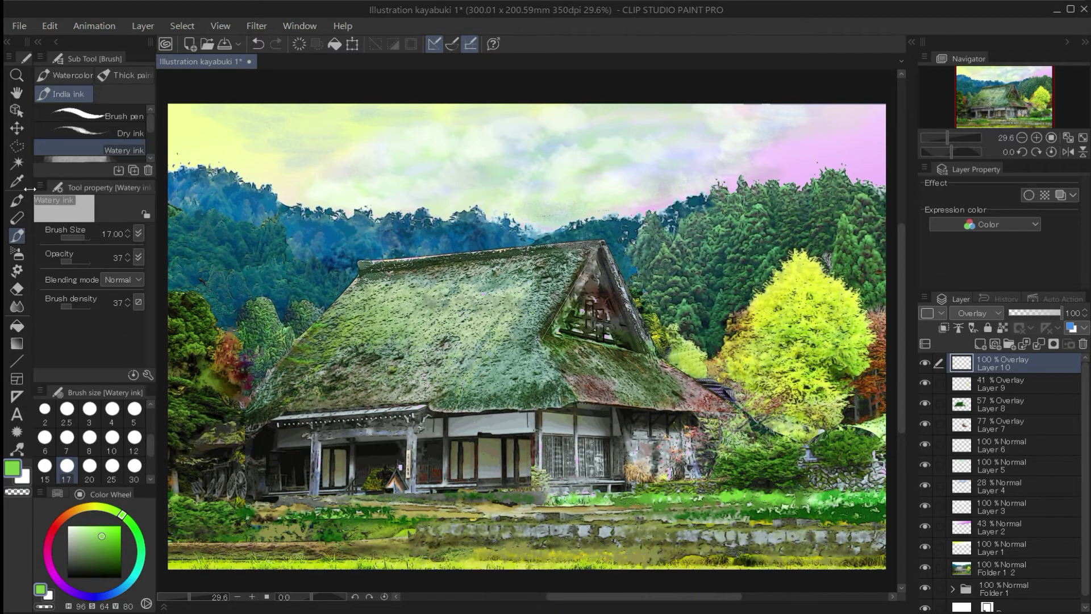
Outline the green forest to the right of the gable, above the yellow tree, with the Polyline selection
{"action": "key", "text": "m"}
{"action": "left_click", "coordinate": [632, 298]}
{"action": "left_click", "coordinate": [641, 314]}
{"action": "left_click", "coordinate": [655, 317]}
{"action": "left_click", "coordinate": [669, 320]}
{"action": "left_click", "coordinate": [679, 327]}
{"action": "left_click", "coordinate": [686, 336]}
{"action": "left_click", "coordinate": [707, 354]}
{"action": "left_click_drag", "start_coordinate": [850, 286], "coordinate": [898, 200]}
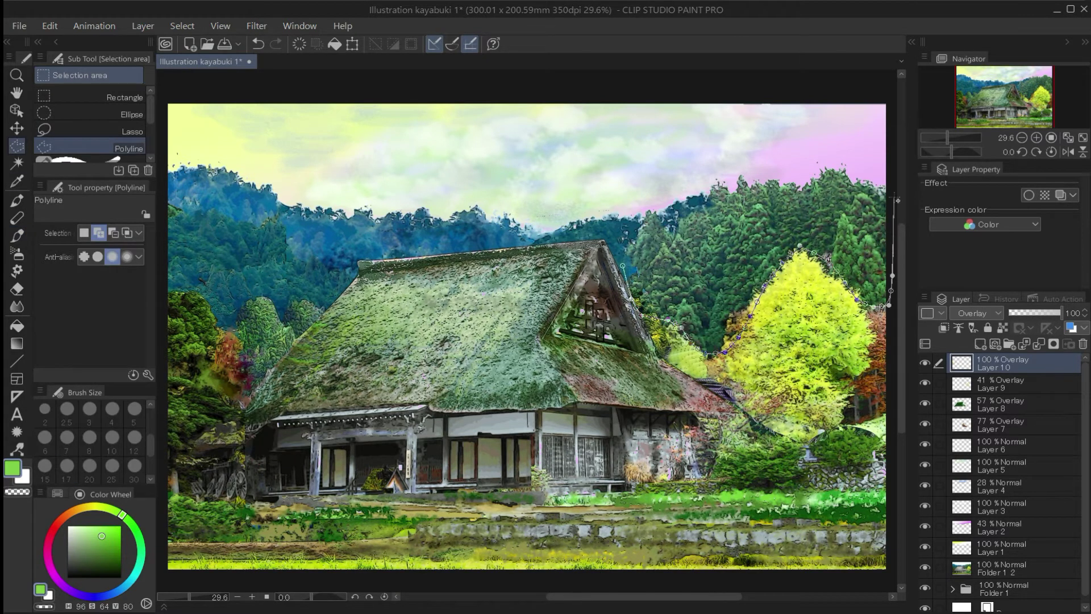
{"action": "left_click", "coordinate": [711, 196]}
{"action": "left_click", "coordinate": [658, 228]}
{"action": "left_click", "coordinate": [623, 268]}
On a new Overlay layer, brush yellow-green Watery ink at opacity 80 over the selected forest, set the layer's opacity to 47, and deselect
{"action": "left_click", "coordinate": [99, 513]}
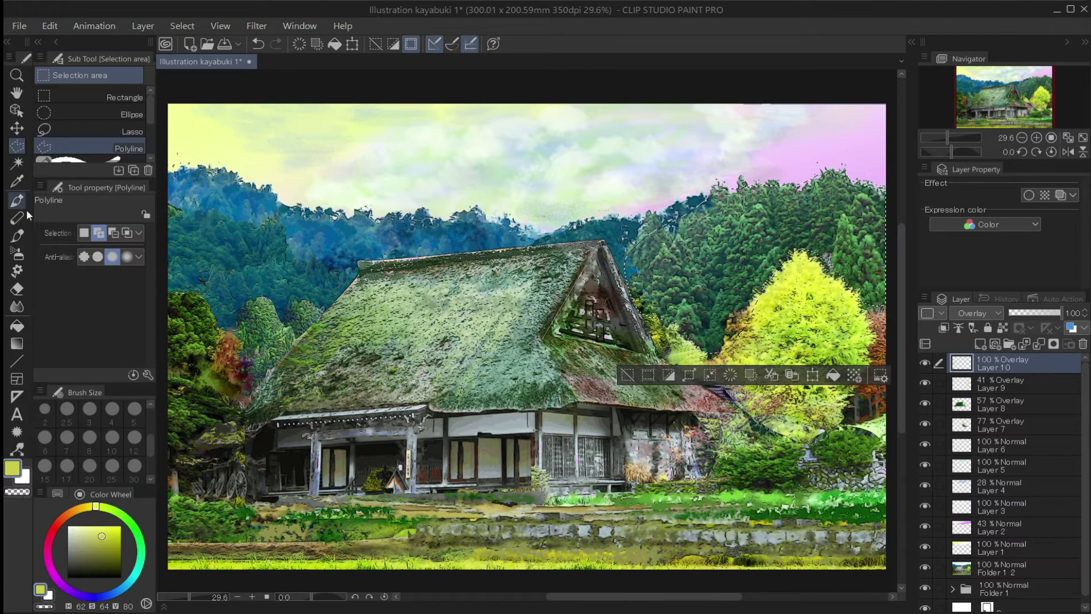
{"action": "left_click", "coordinate": [17, 235]}
{"action": "left_click", "coordinate": [981, 345]}
{"action": "left_click", "coordinate": [973, 313]}
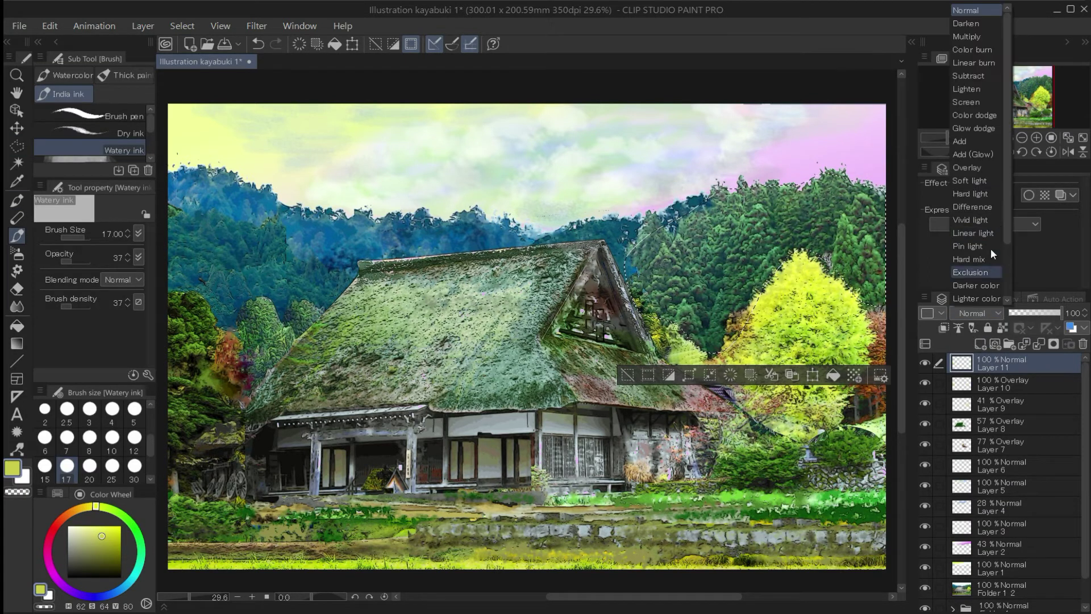
{"action": "left_click", "coordinate": [989, 267]}
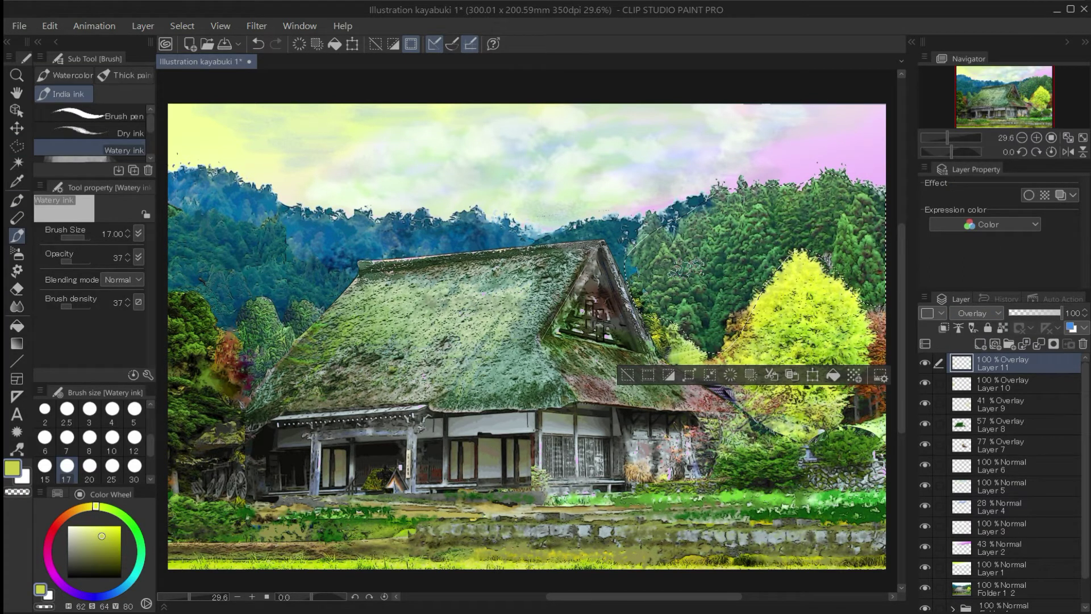
{"action": "left_click", "coordinate": [116, 541]}
{"action": "left_click", "coordinate": [84, 262]}
{"action": "left_click_drag", "start_coordinate": [669, 245], "coordinate": [760, 200]}
{"action": "left_click", "coordinate": [1042, 313]}
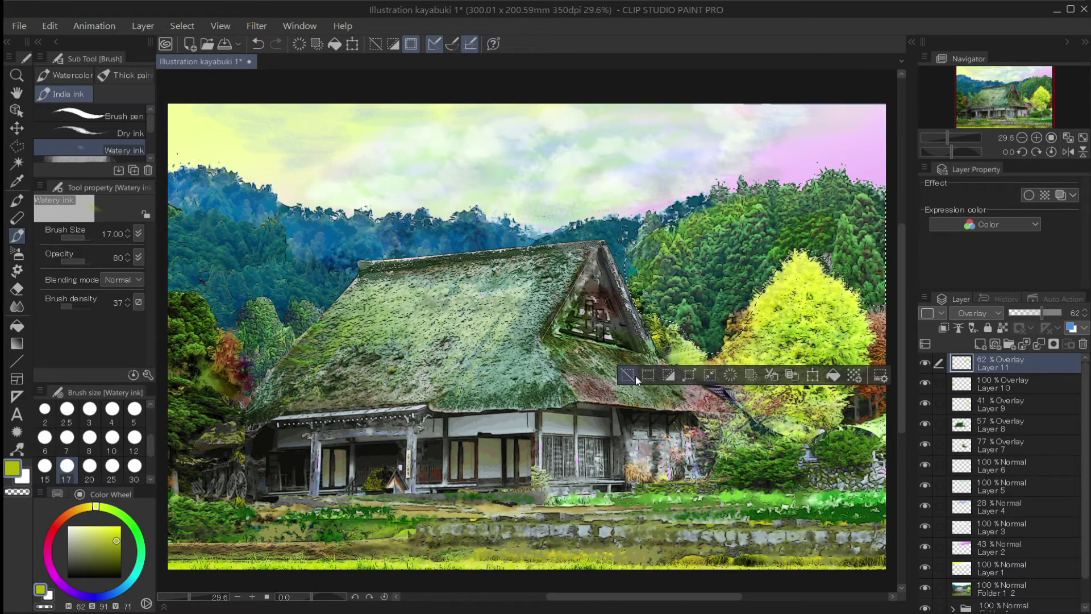
{"action": "left_click", "coordinate": [1034, 312]}
{"action": "left_click", "coordinate": [627, 375]}
Outline the farthest blue forest between the skyline and the roof ridge with the Polyline selection
{"action": "left_click", "coordinate": [17, 146]}
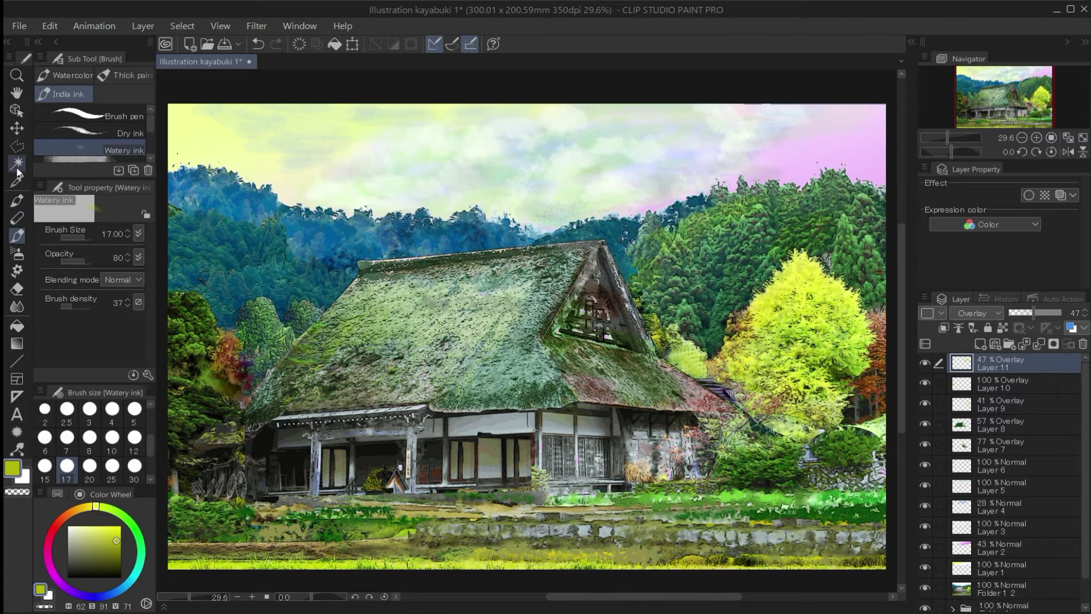
{"action": "left_click", "coordinate": [364, 211]}
{"action": "left_click", "coordinate": [404, 220]}
{"action": "left_click", "coordinate": [484, 213]}
{"action": "left_click", "coordinate": [516, 228]}
{"action": "left_click", "coordinate": [535, 238]}
{"action": "left_click", "coordinate": [533, 243]}
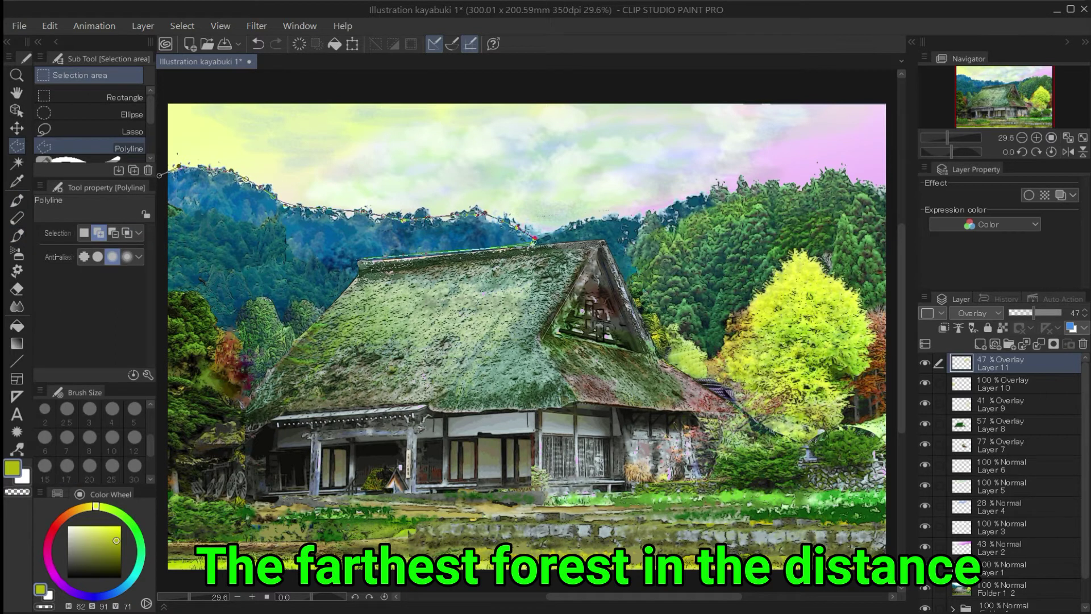
{"action": "left_click", "coordinate": [361, 258]}
{"action": "left_click", "coordinate": [314, 252]}
{"action": "double_click", "coordinate": [161, 207]}
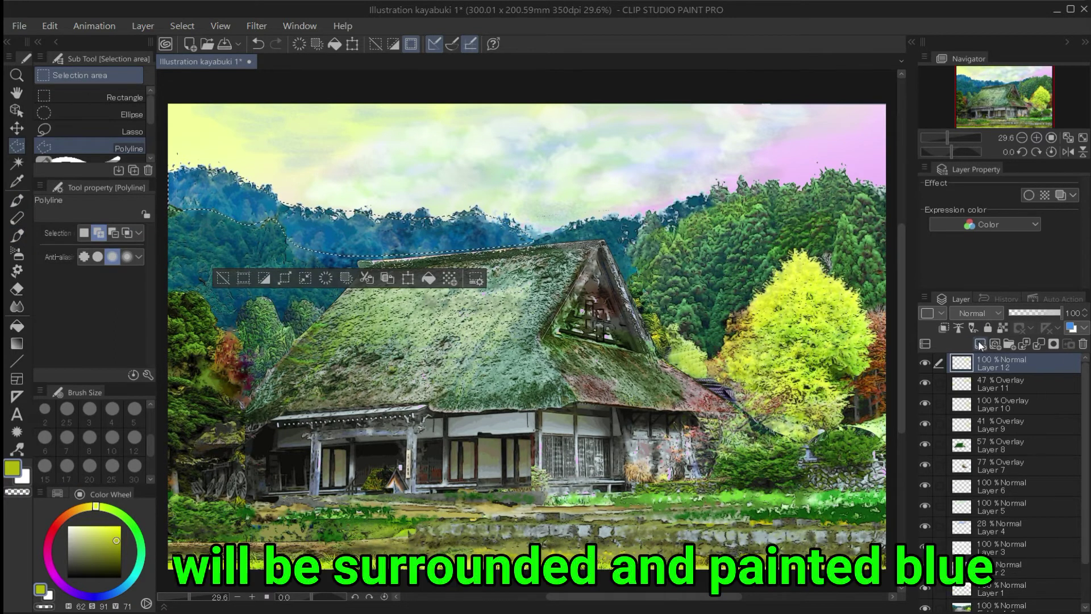
On a new Overlay layer, brush deep blue Watery ink over the selected distant forest
{"action": "left_click", "coordinate": [97, 597]}
{"action": "left_click", "coordinate": [17, 235]}
{"action": "left_click", "coordinate": [1002, 315]}
{"action": "left_click", "coordinate": [973, 139]}
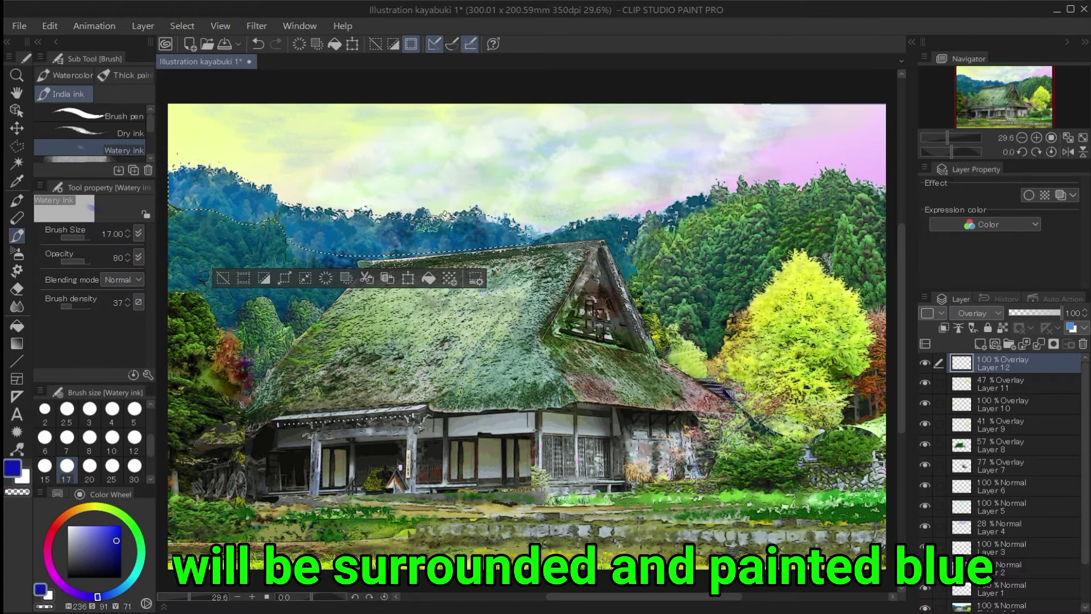
{"action": "left_click_drag", "start_coordinate": [310, 232], "coordinate": [357, 241]}
{"action": "left_click", "coordinate": [67, 261]}
{"action": "left_click_drag", "start_coordinate": [184, 188], "coordinate": [270, 214]}
{"action": "left_click_drag", "start_coordinate": [332, 239], "coordinate": [509, 234]}
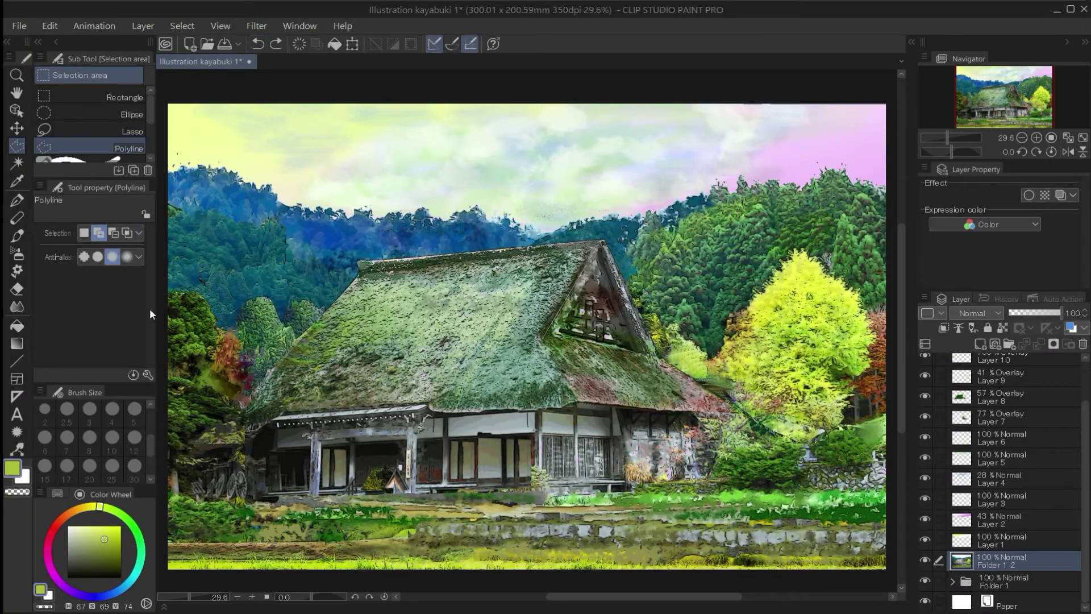
Outline the sky, forests and thatched roof with the Polyline selection, following the canvas edges and the roof's eaves
{"action": "left_click", "coordinate": [147, 375]}
{"action": "left_click", "coordinate": [361, 165]}
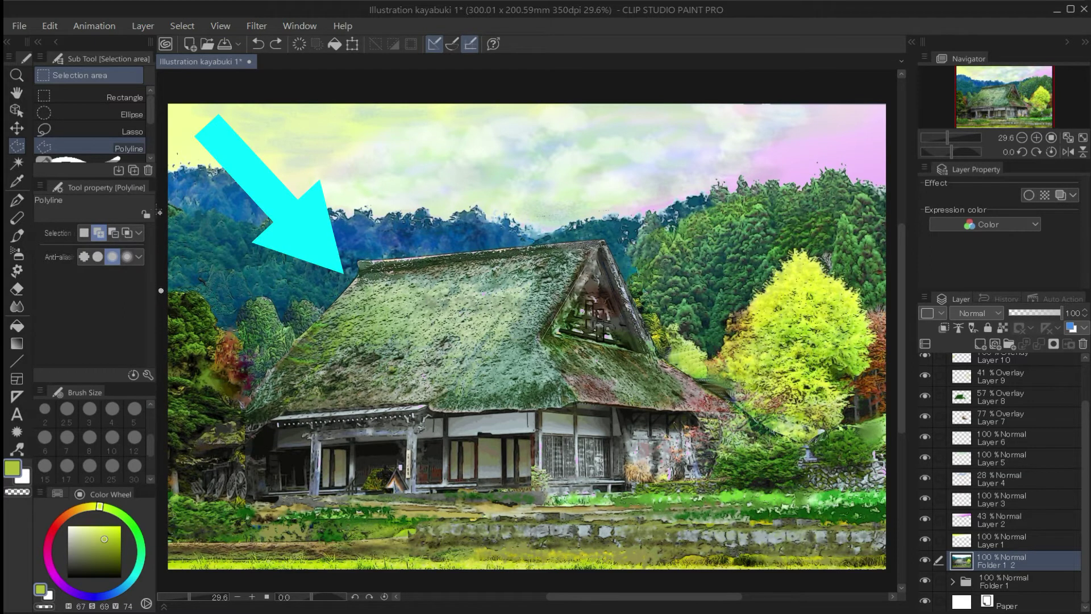
{"action": "left_click", "coordinate": [164, 93]}
{"action": "left_click", "coordinate": [178, 90]}
{"action": "left_click", "coordinate": [702, 83]}
{"action": "left_click", "coordinate": [885, 95]}
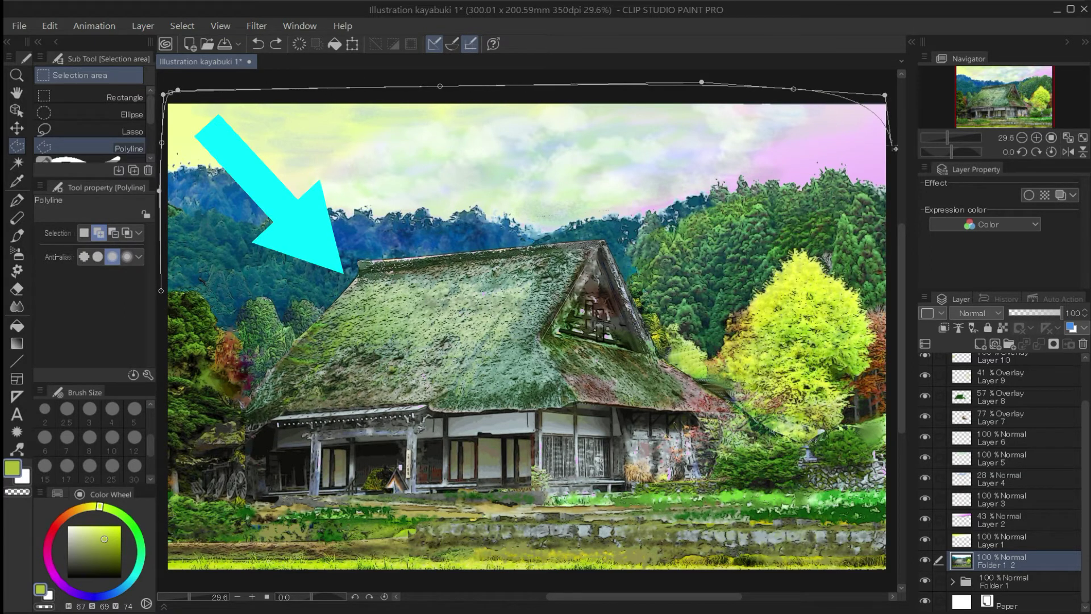
{"action": "left_click", "coordinate": [888, 147]}
{"action": "left_click", "coordinate": [889, 213]}
{"action": "left_click", "coordinate": [890, 280]}
{"action": "left_click", "coordinate": [890, 354]}
{"action": "left_click", "coordinate": [882, 373]}
{"action": "left_click", "coordinate": [822, 386]}
{"action": "left_click", "coordinate": [739, 385]}
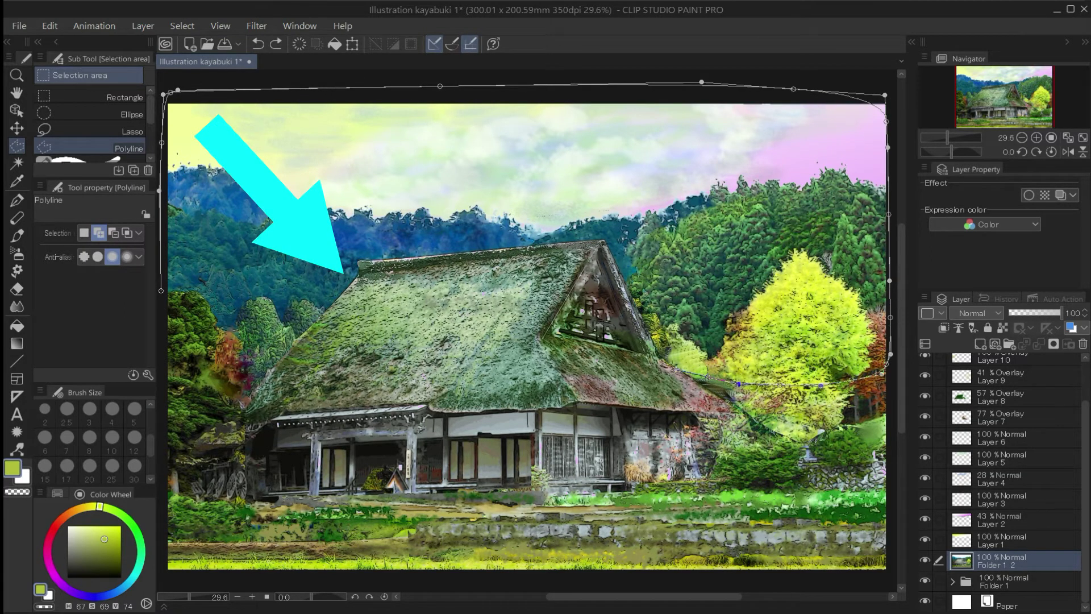
{"action": "left_click", "coordinate": [644, 341]}
{"action": "left_click", "coordinate": [621, 279]}
{"action": "left_click", "coordinate": [536, 340]}
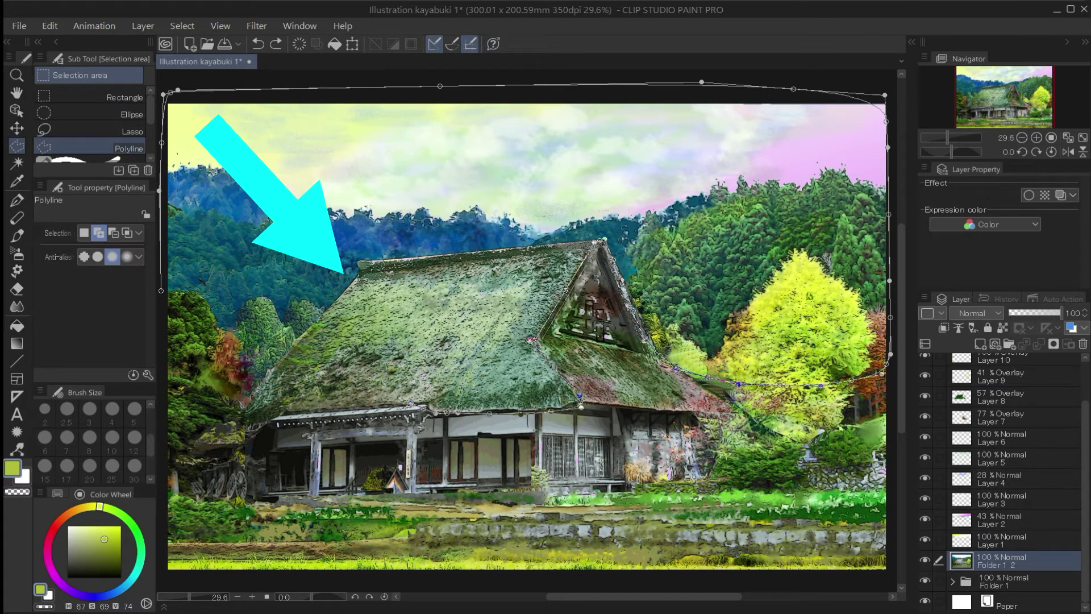
{"action": "left_click", "coordinate": [339, 407]}
{"action": "left_click", "coordinate": [267, 412]}
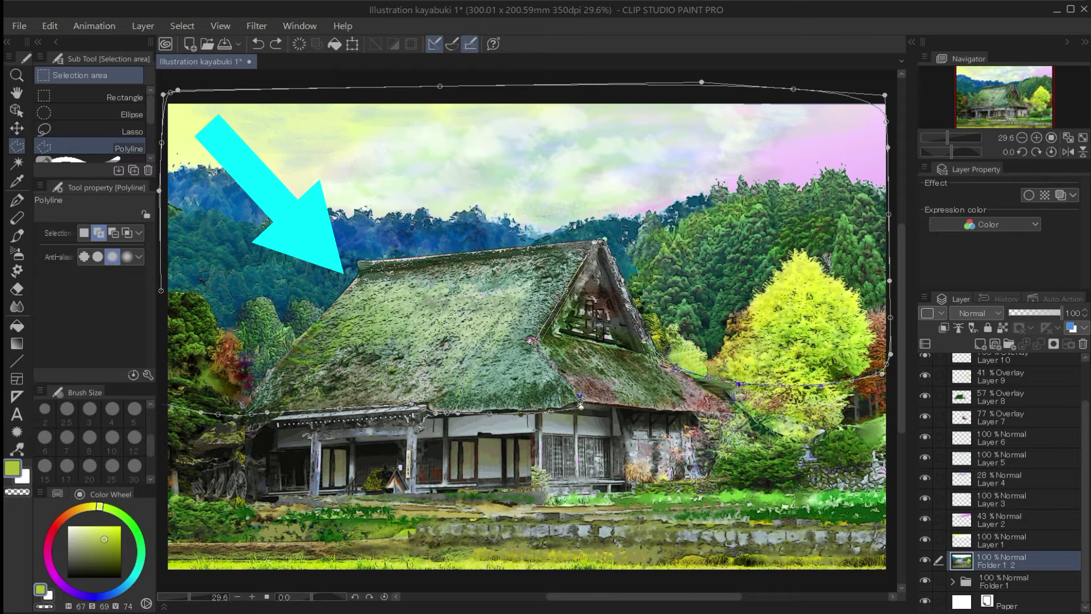
{"action": "left_click", "coordinate": [161, 291]}
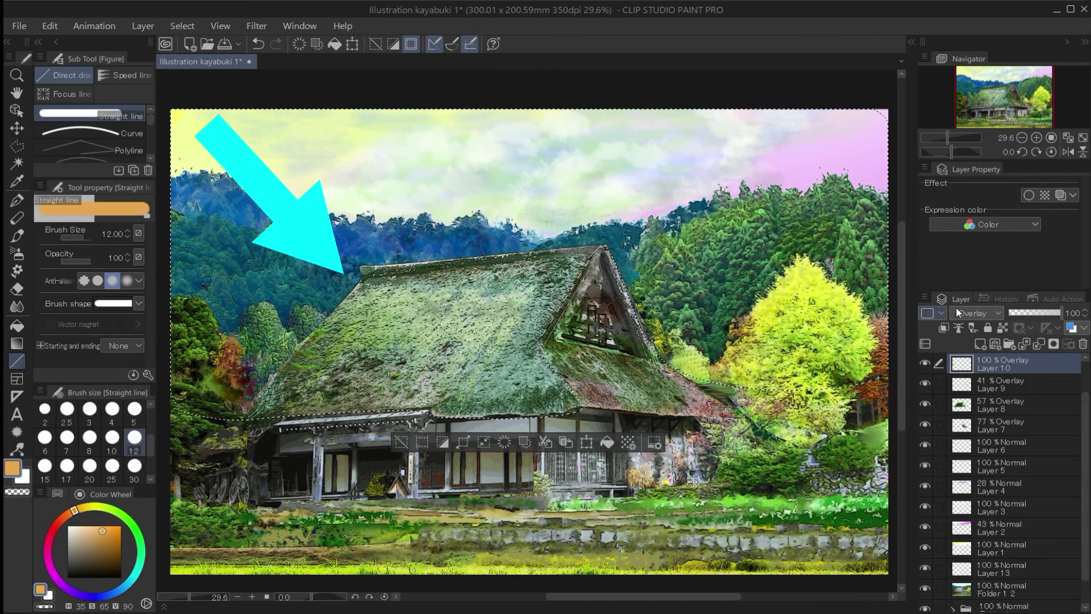
Add a new layer in Overlay mode and prepare the Straight line figure tool with yellow at size 8
{"action": "left_click", "coordinate": [981, 344]}
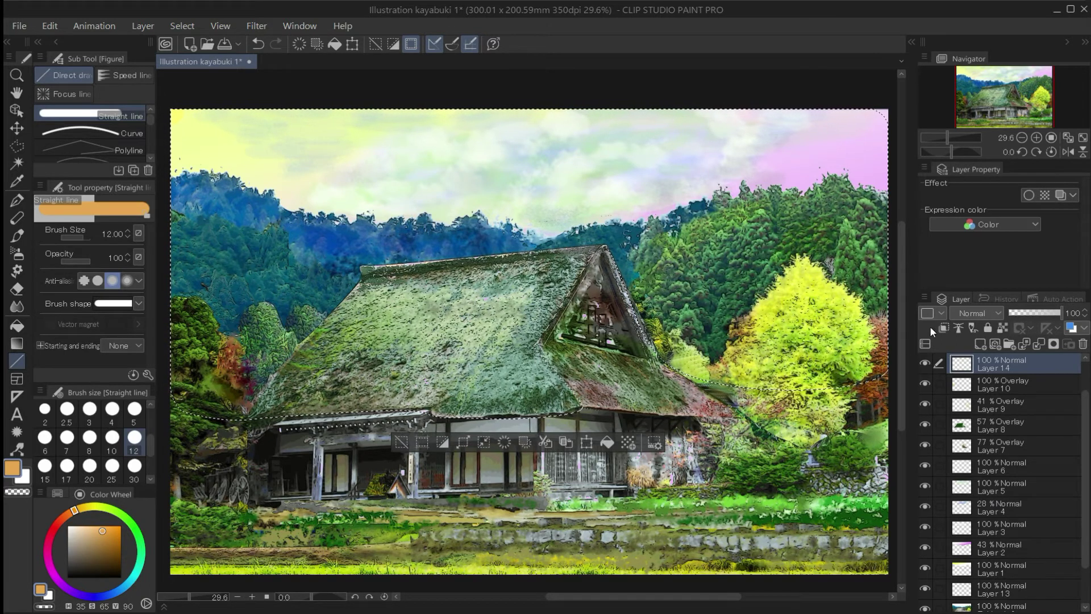
{"action": "left_click", "coordinate": [985, 313]}
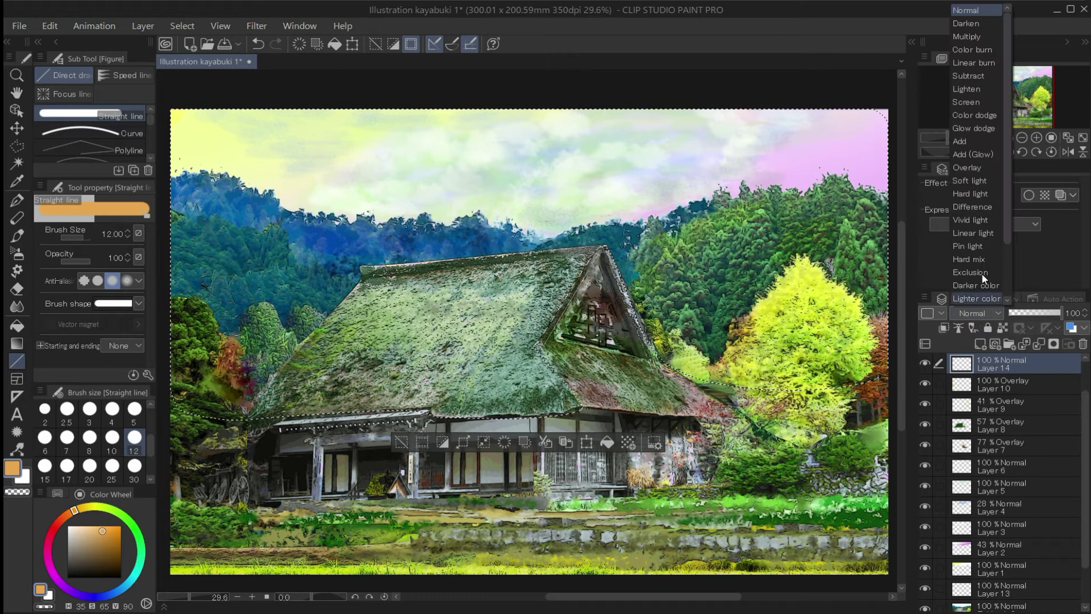
{"action": "left_click", "coordinate": [981, 146]}
{"action": "left_click", "coordinate": [997, 312]}
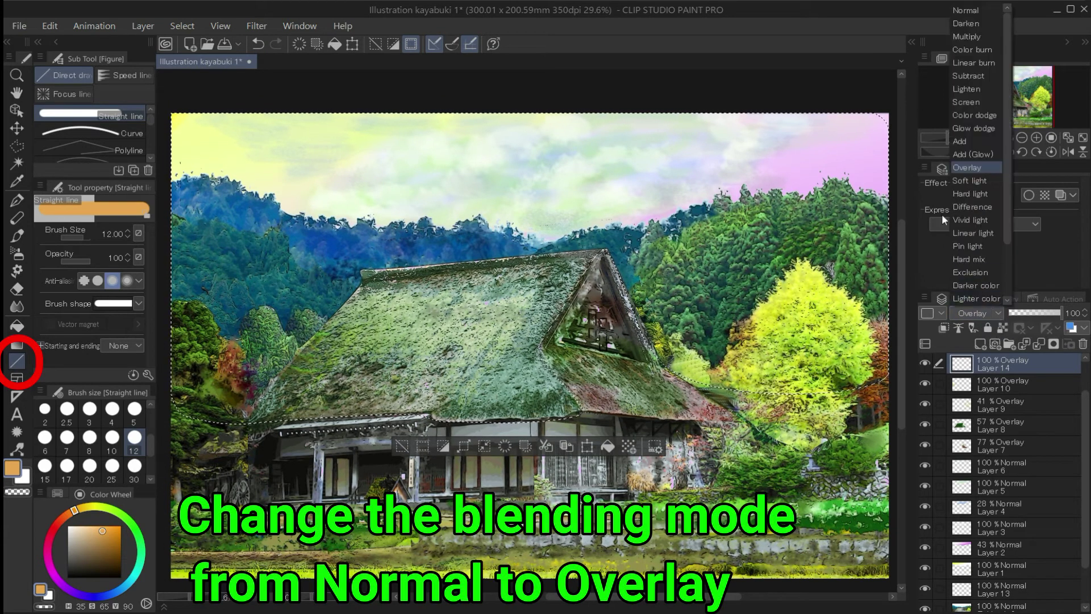
{"action": "left_click", "coordinate": [960, 11]}
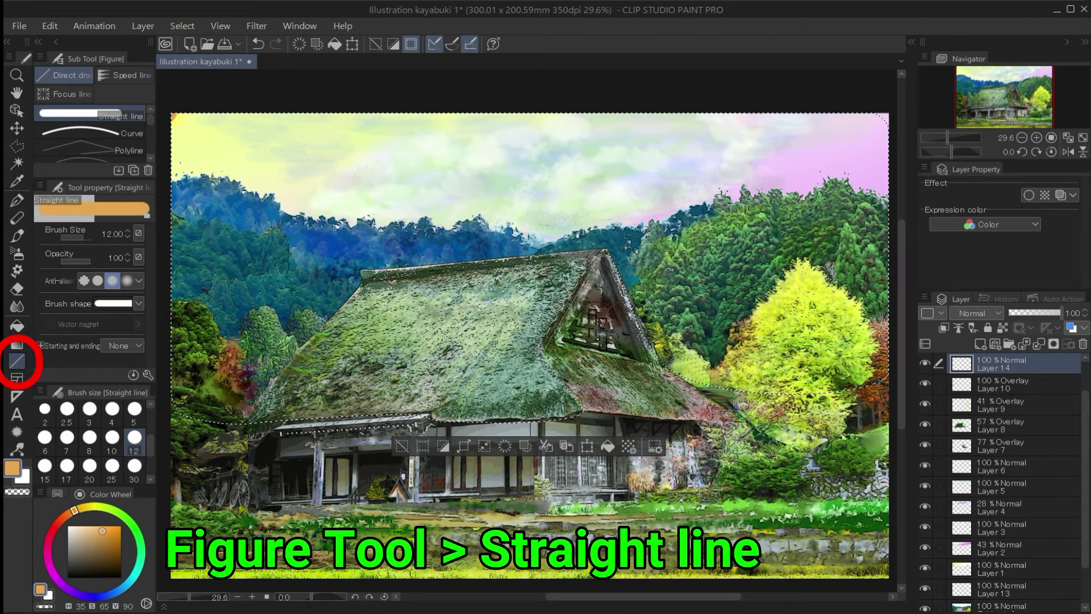
{"action": "left_click", "coordinate": [105, 527]}
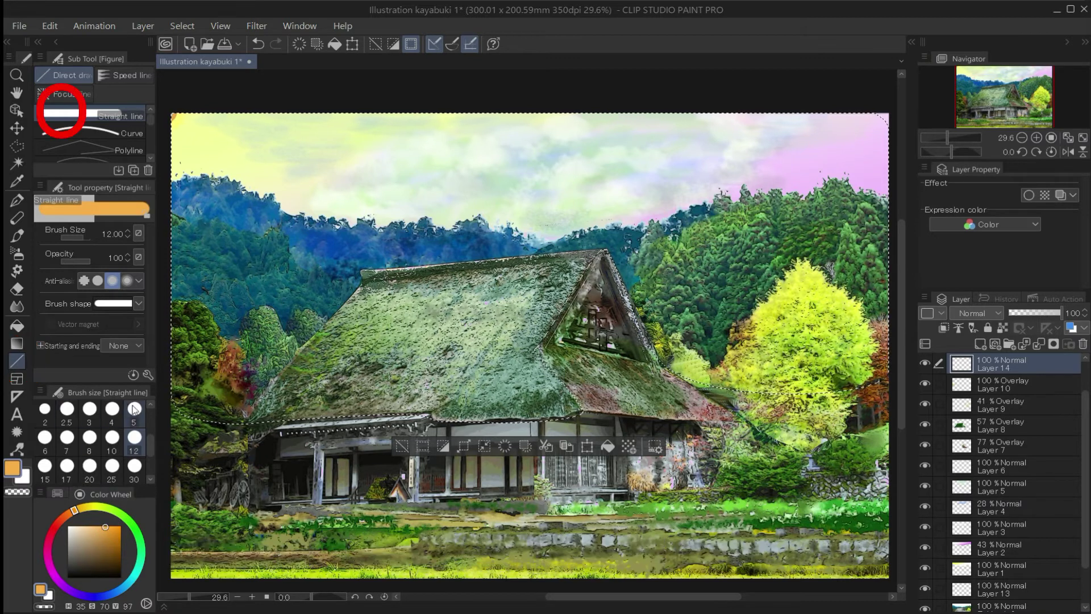
{"action": "left_click", "coordinate": [83, 450]}
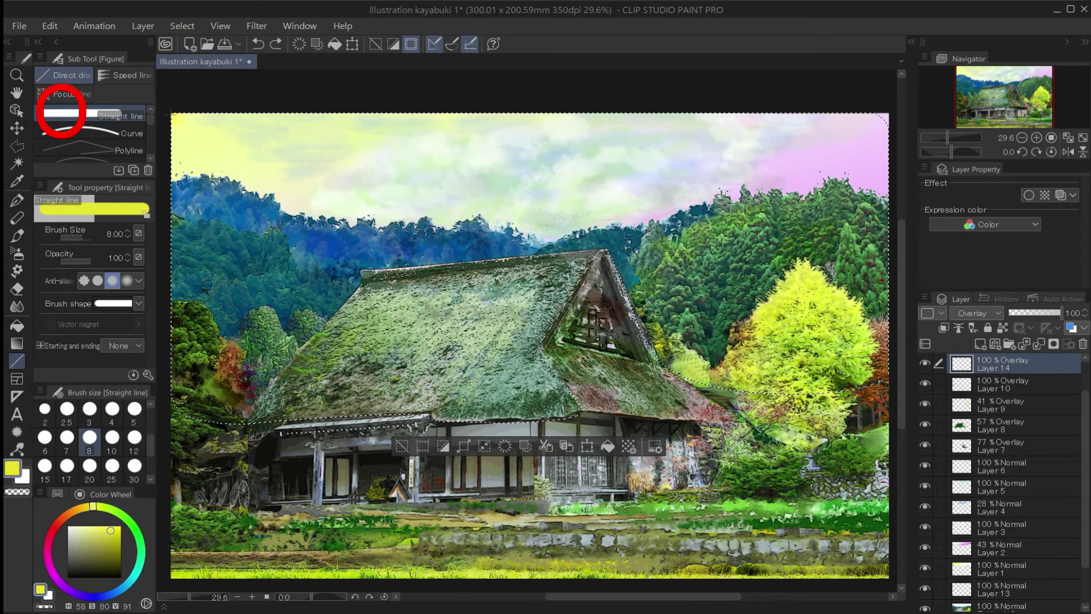
Draw wide yellow light rays fanning out from the sky's upper-left corner across the forests, roof and yellow tree
{"action": "left_click_drag", "start_coordinate": [170, 110], "coordinate": [368, 277]}
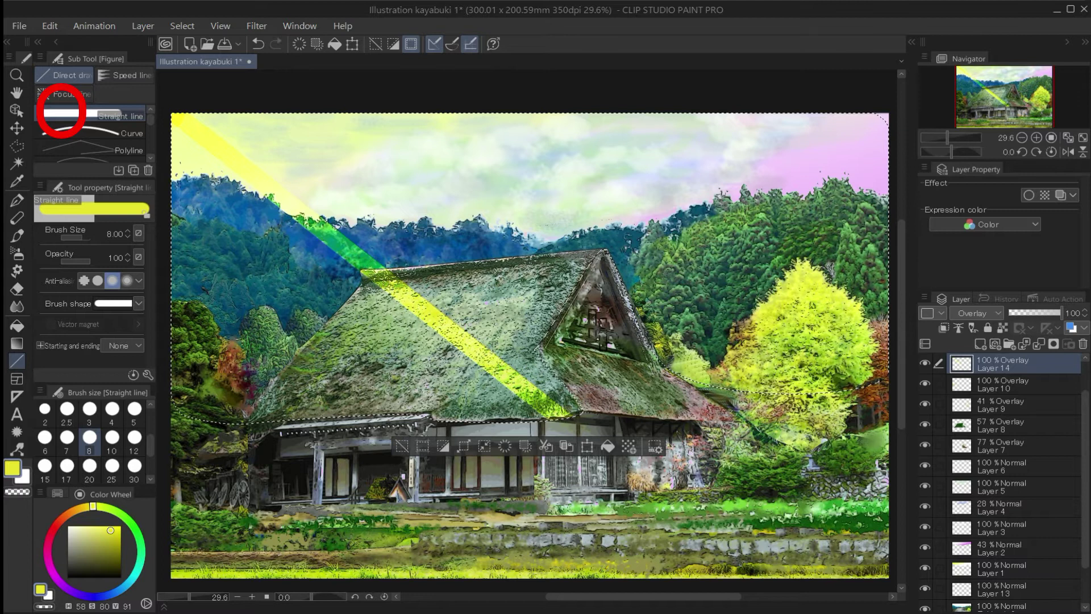
{"action": "left_click_drag", "start_coordinate": [566, 307], "coordinate": [228, 112]}
{"action": "left_click_drag", "start_coordinate": [546, 228], "coordinate": [280, 86]}
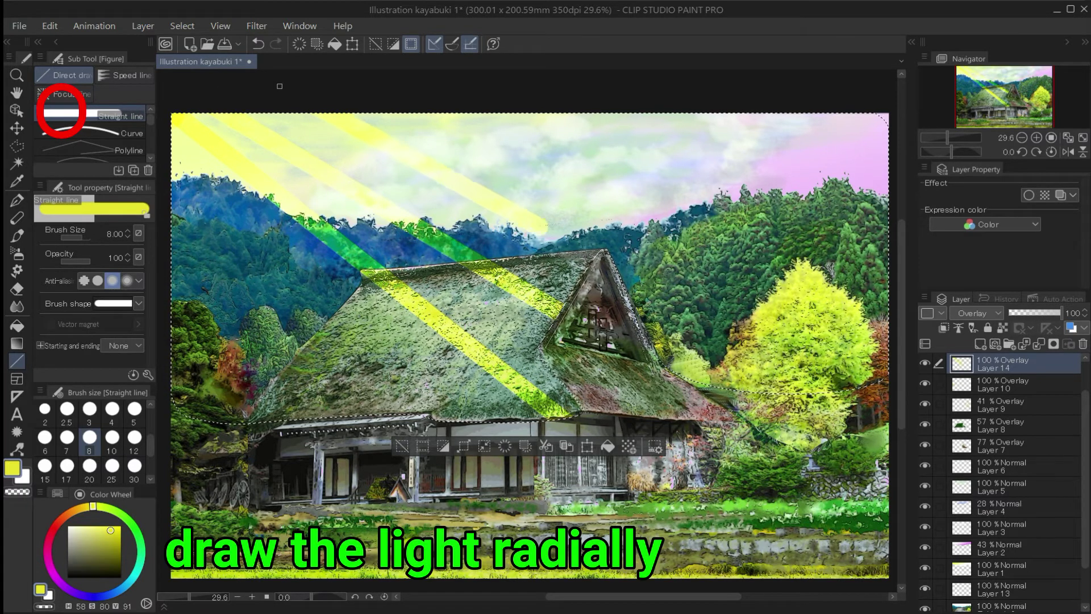
{"action": "left_click_drag", "start_coordinate": [767, 342], "coordinate": [783, 311]}
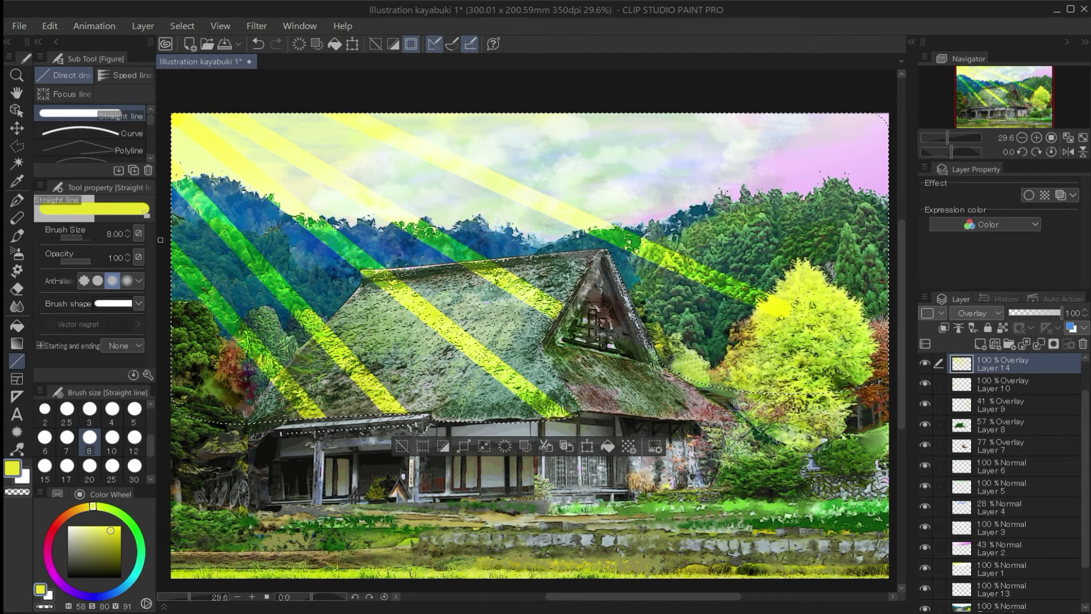
{"action": "scroll", "coordinate": [853, 294], "scroll_direction": "right", "scroll_amount": 2}
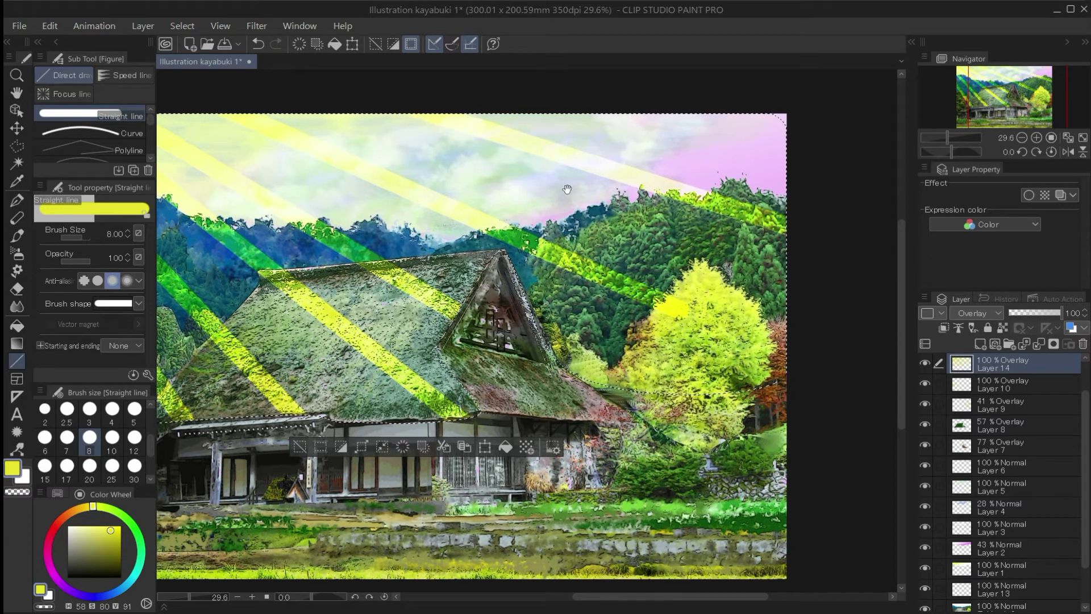
On another Overlay layer, draw orange straight lines at size 6 along the yellow light rays
{"action": "scroll", "coordinate": [565, 189], "scroll_direction": "left", "scroll_amount": 3}
{"action": "left_click_drag", "start_coordinate": [628, 185], "coordinate": [625, 185]}
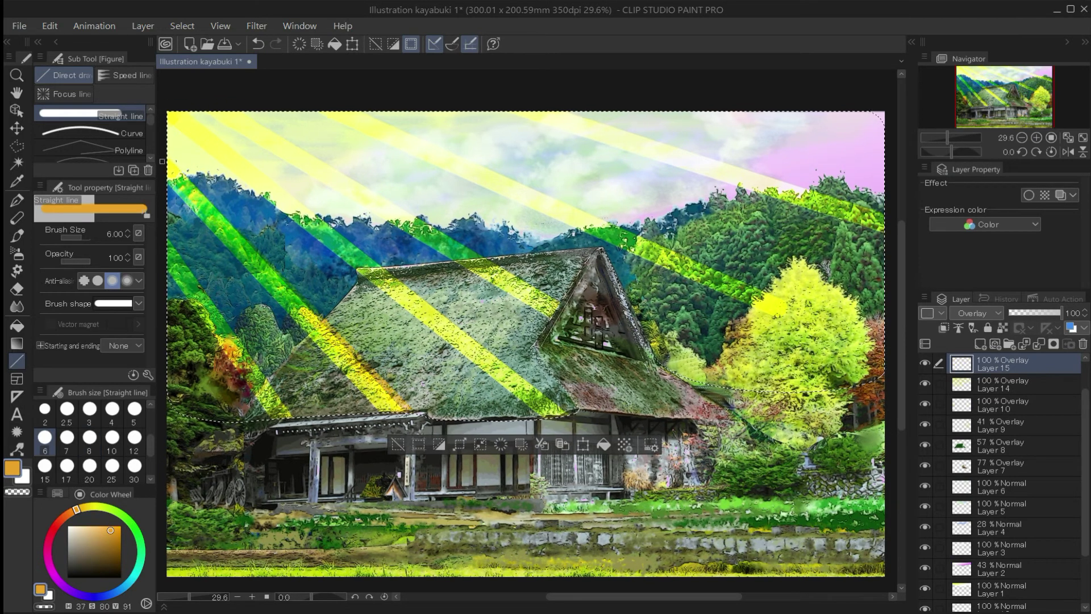
{"action": "left_click_drag", "start_coordinate": [574, 414], "coordinate": [174, 104]}
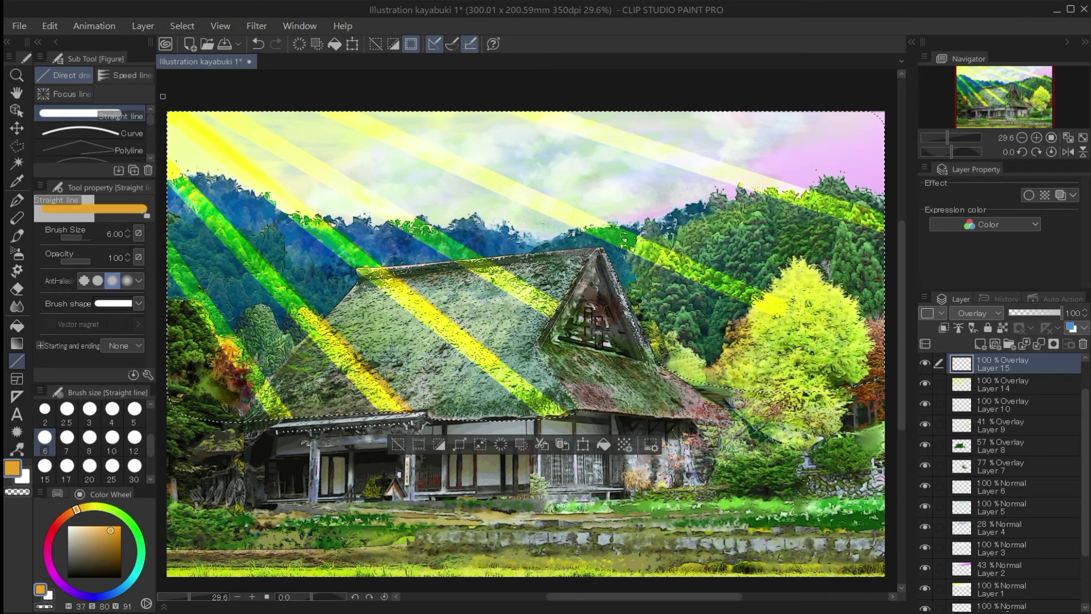
{"action": "left_click_drag", "start_coordinate": [562, 313], "coordinate": [221, 102]}
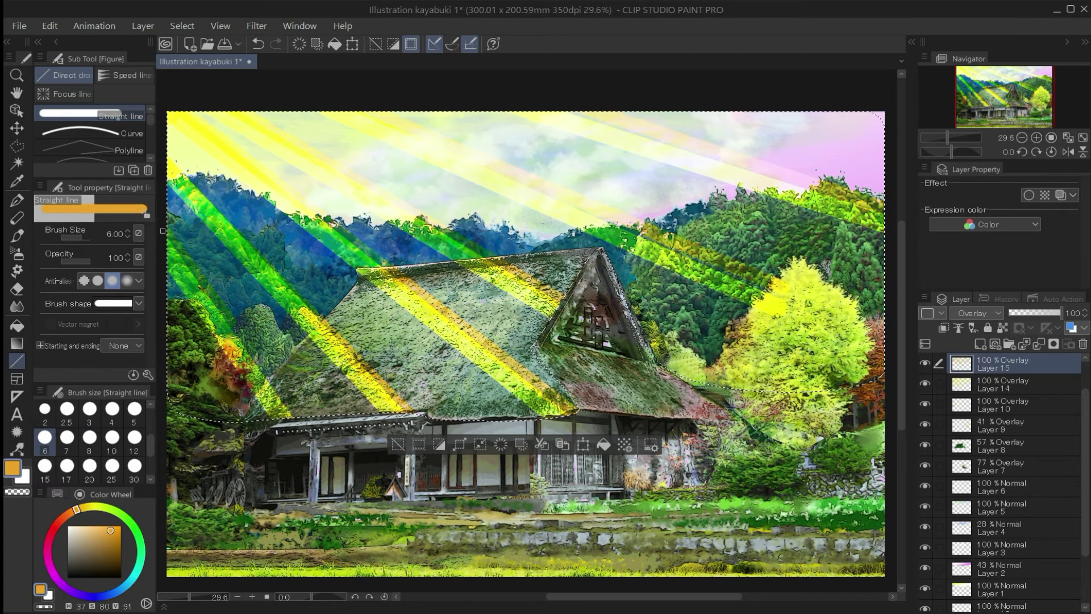
Draw orange straight lines at size 6 from the roof's eaves toward the sky's upper-left corner
{"action": "left_click_drag", "start_coordinate": [526, 415], "coordinate": [164, 123]}
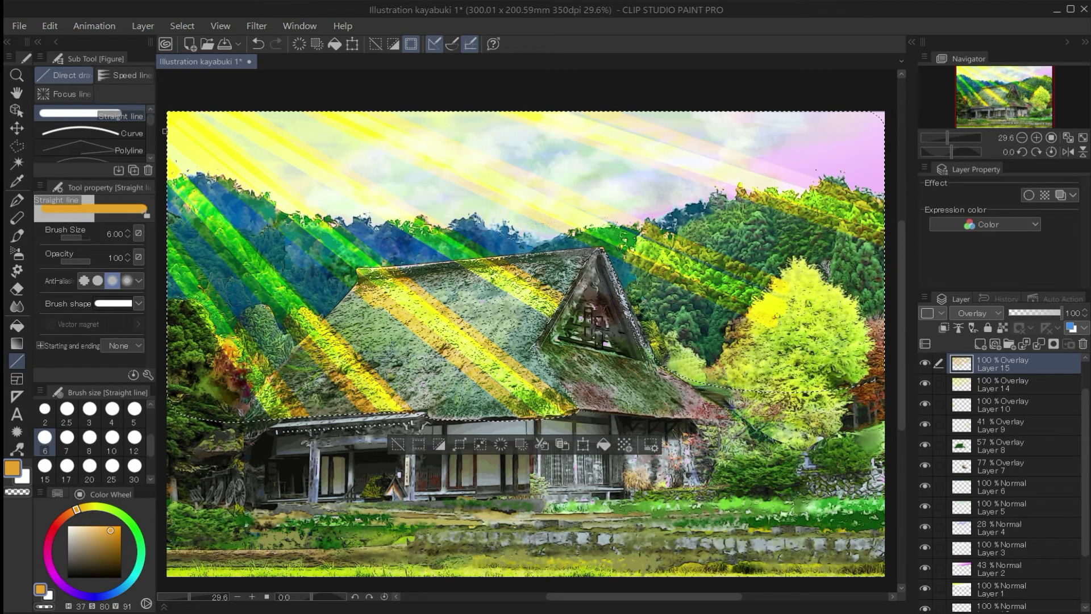
Soften the light rays over the roof and forests on Layers 14 and 15 with the Blur tool at size 20 and brush density 64
{"action": "left_click", "coordinate": [17, 306]}
{"action": "left_click", "coordinate": [134, 438]}
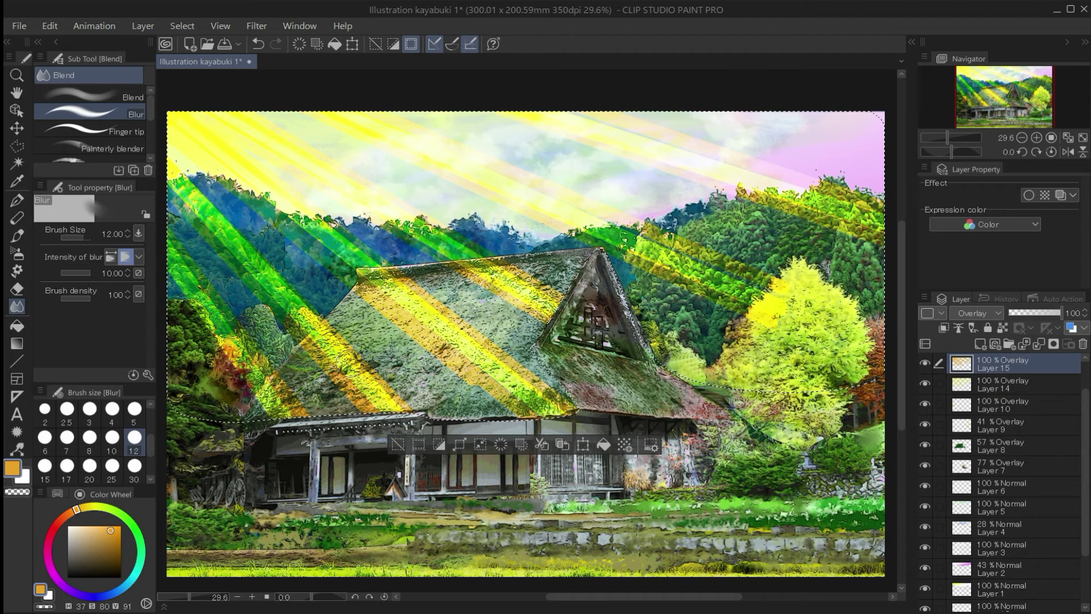
{"action": "left_click", "coordinate": [984, 385]}
{"action": "left_click", "coordinate": [89, 466]}
{"action": "left_click", "coordinate": [80, 299]}
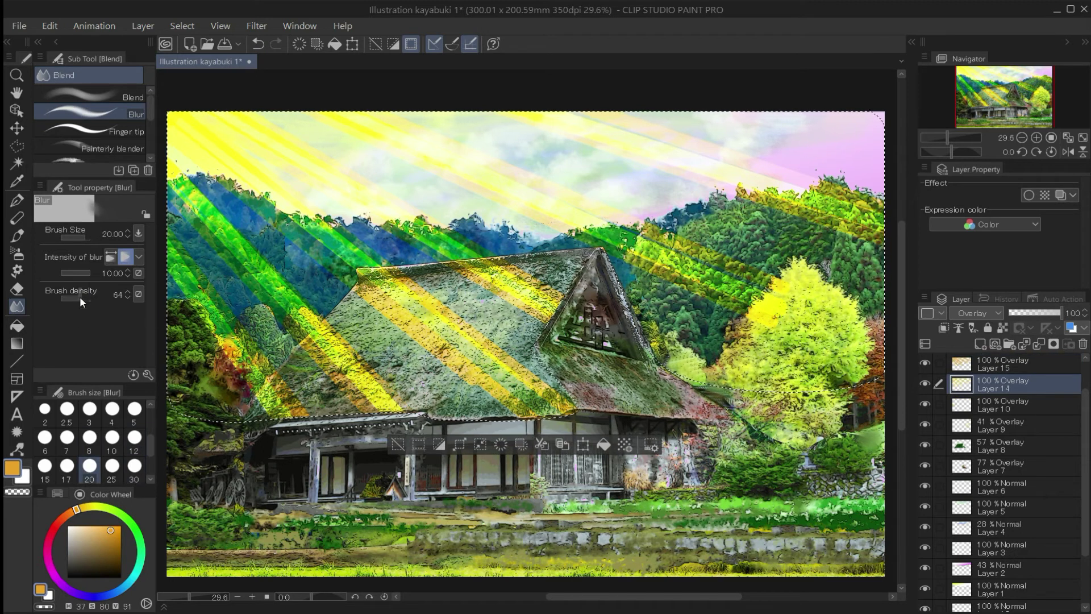
{"action": "left_click", "coordinate": [985, 406]}
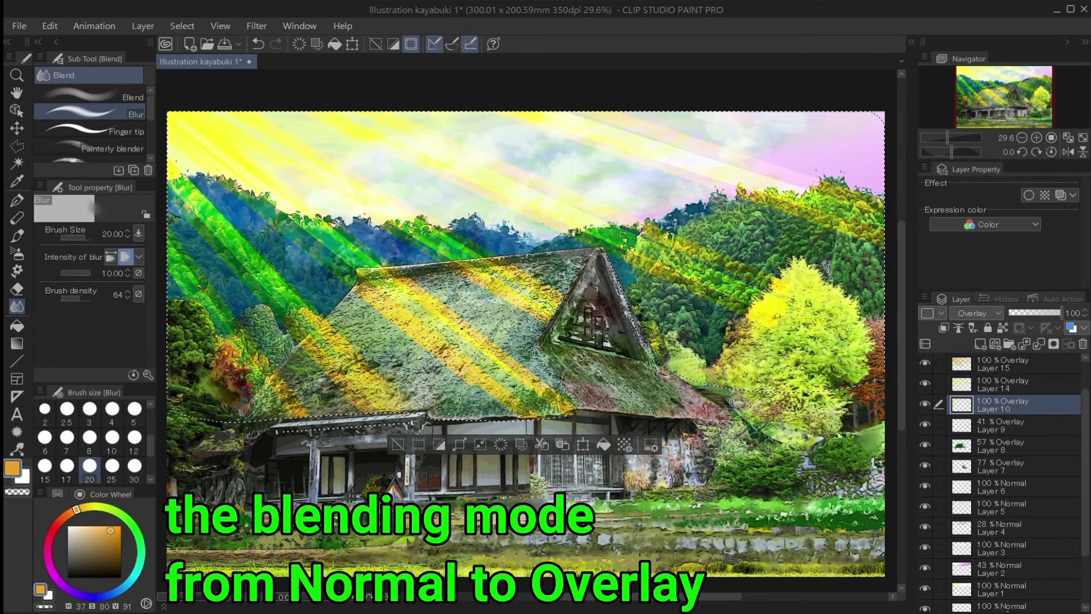
{"action": "left_click", "coordinate": [979, 366]}
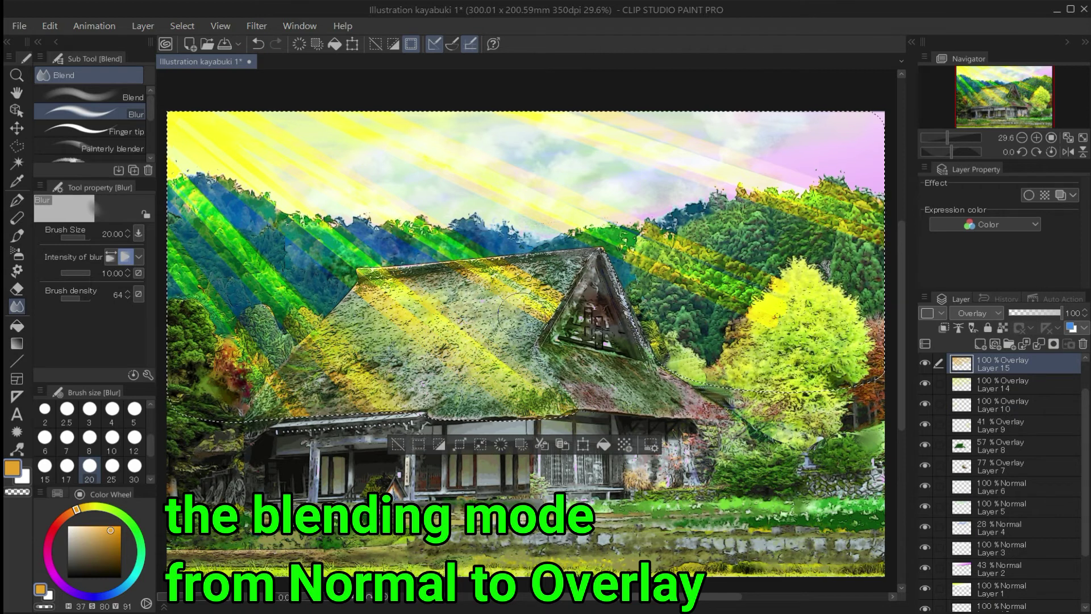
{"action": "left_click", "coordinate": [988, 387]}
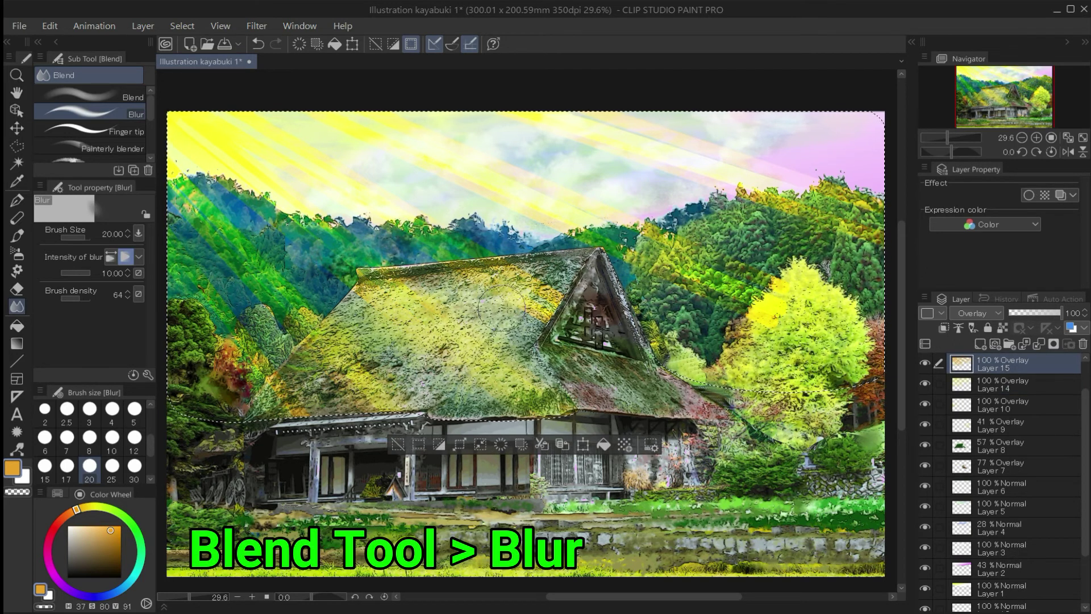
Blur the yellow and orange rays across the sky, alternating between Layer 14 and Layer 15
{"action": "key", "text": "alt+bracketleft"}
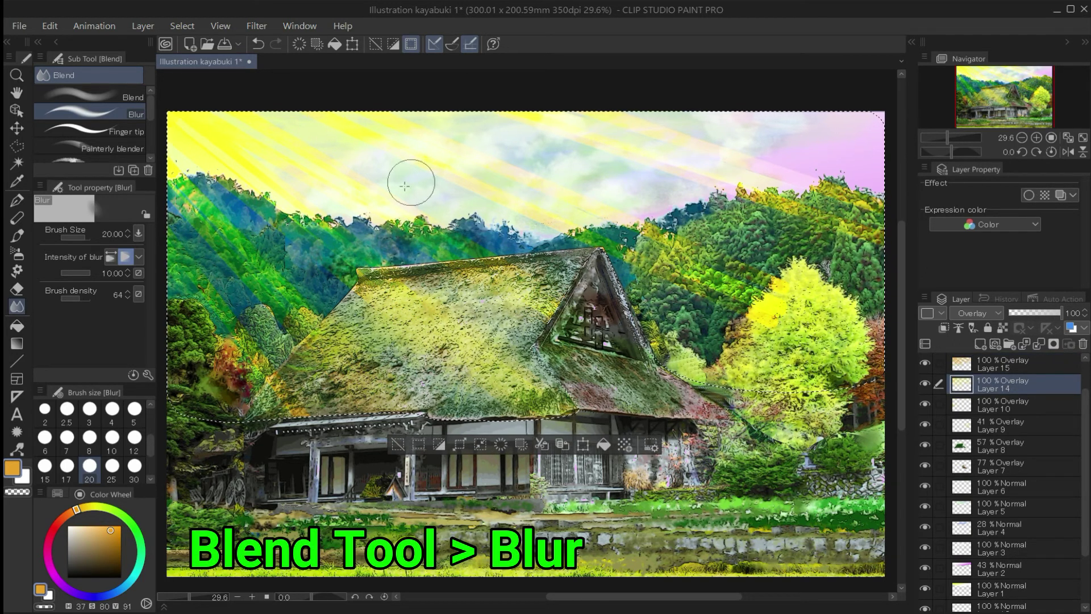
{"action": "key", "text": "alt+bracketright"}
{"action": "key", "text": "alt+bracketleft"}
{"action": "key", "text": "alt+bracketright"}
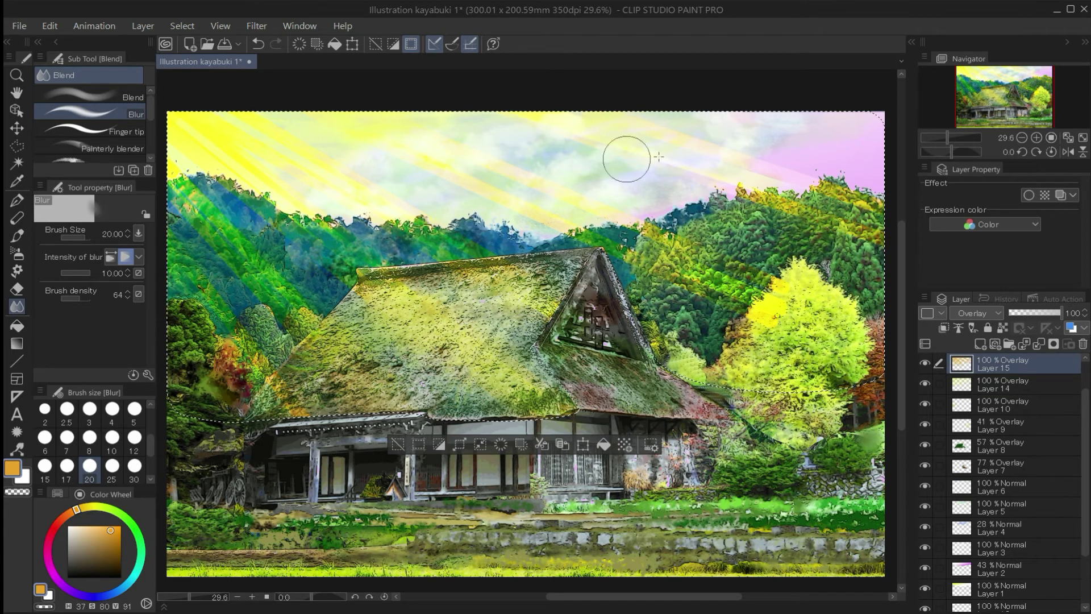
{"action": "key", "text": "alt+bracketleft"}
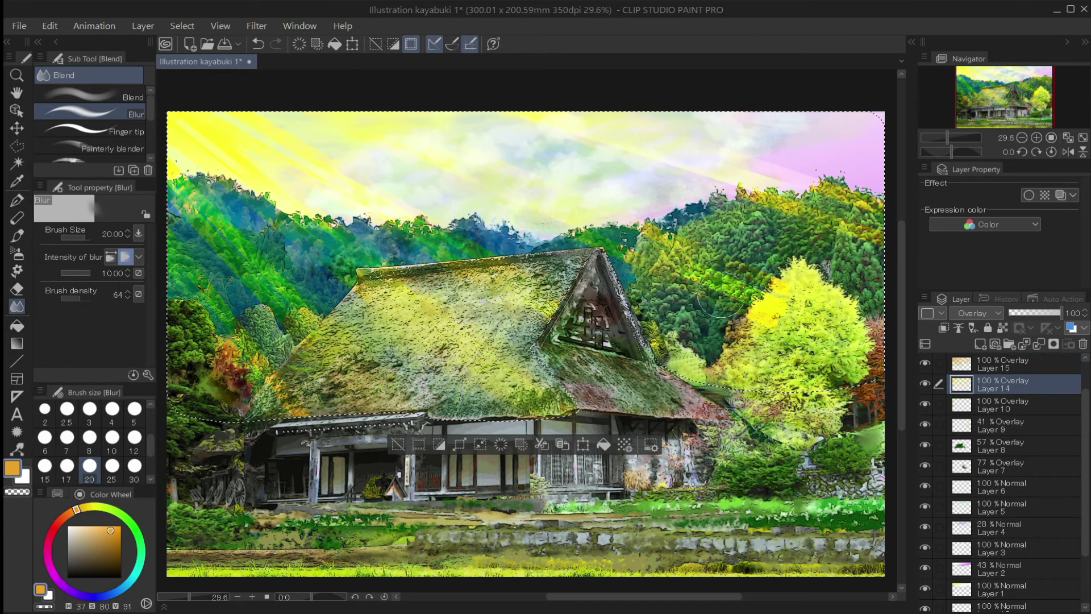
{"action": "key", "text": "alt+bracketright"}
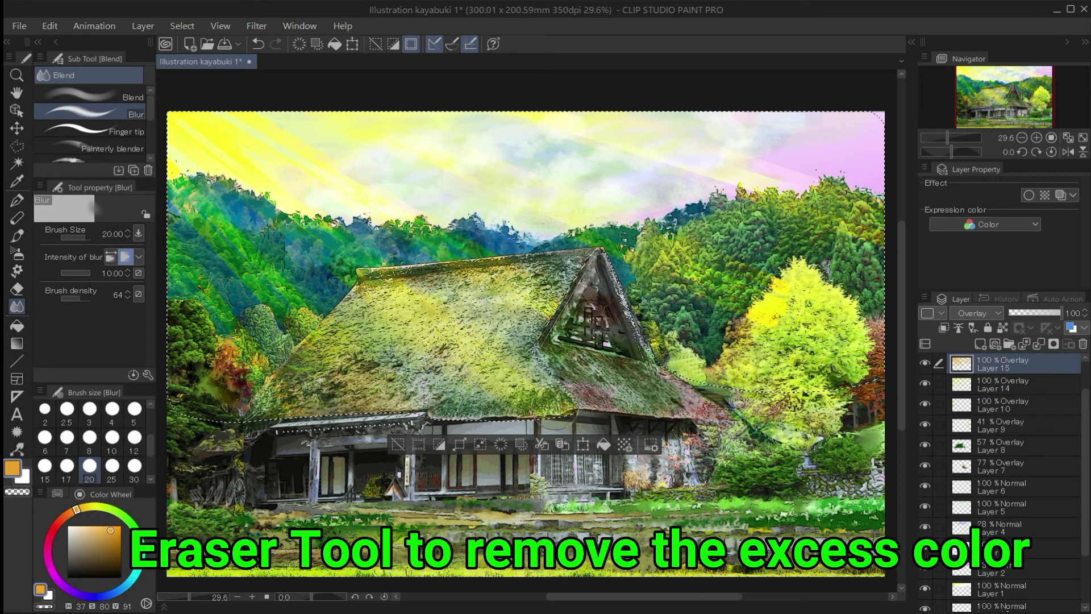
Erase excess ray color from the roof and sky on Layers 14 and 15 with the Soft eraser at size 20
{"action": "key", "text": "e"}
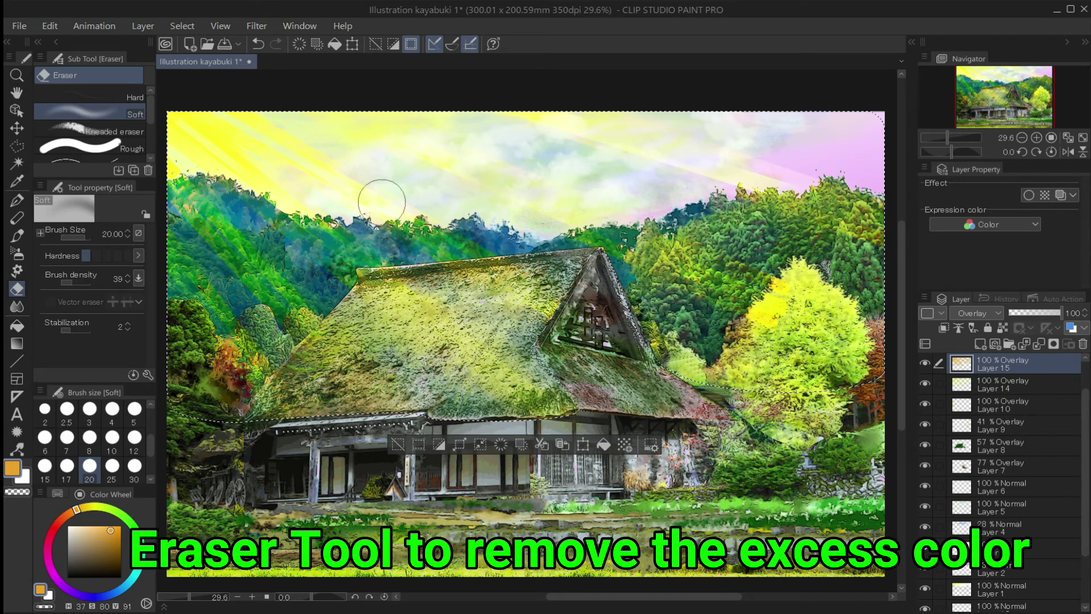
{"action": "key", "text": "alt+bracketleft"}
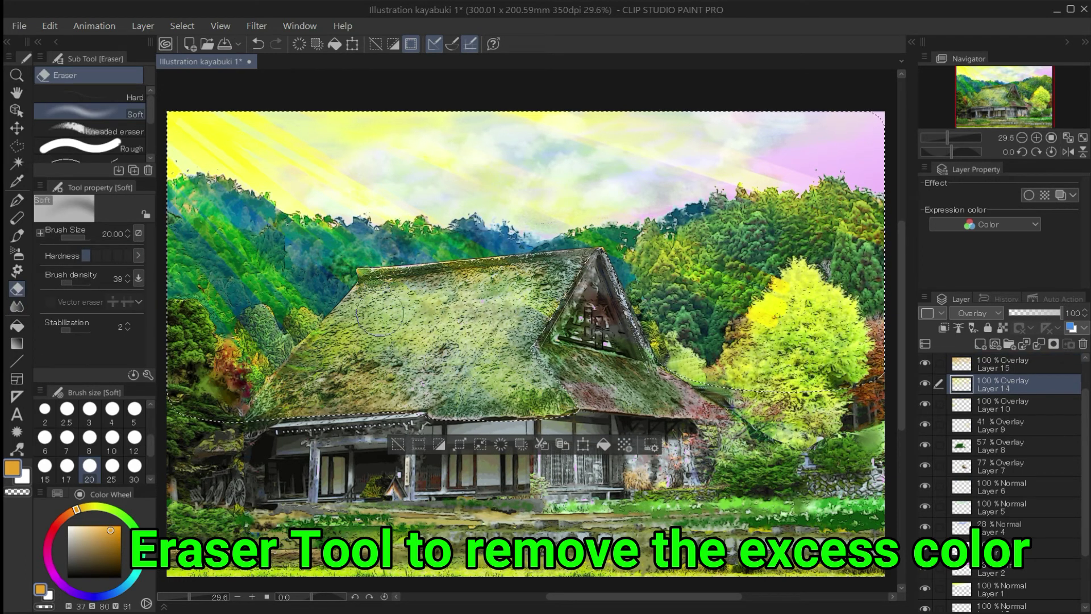
{"action": "key", "text": "alt+bracketright"}
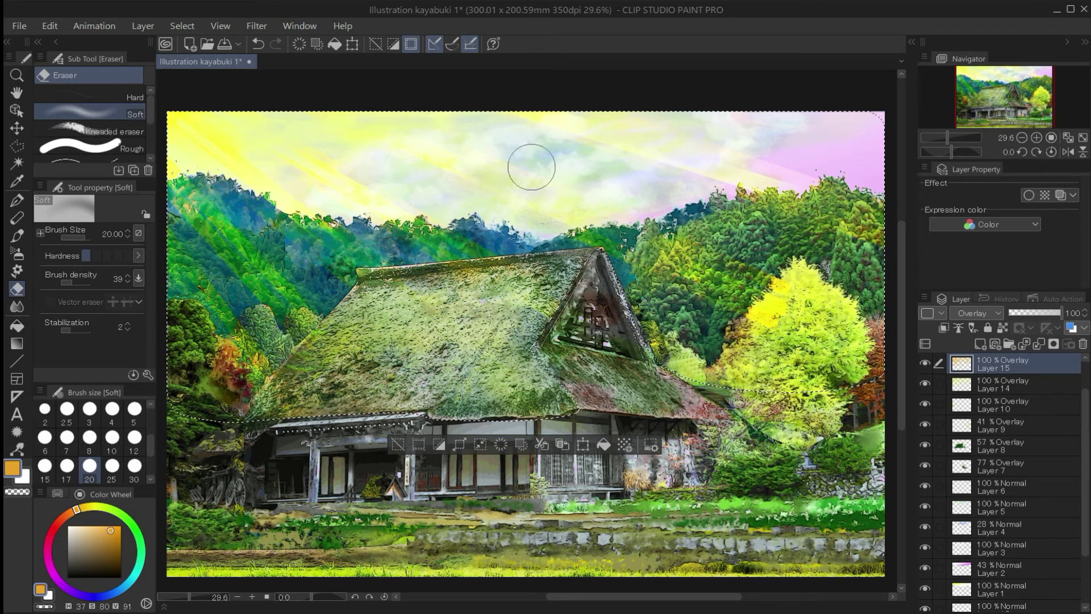
{"action": "key", "text": "alt+bracketleft"}
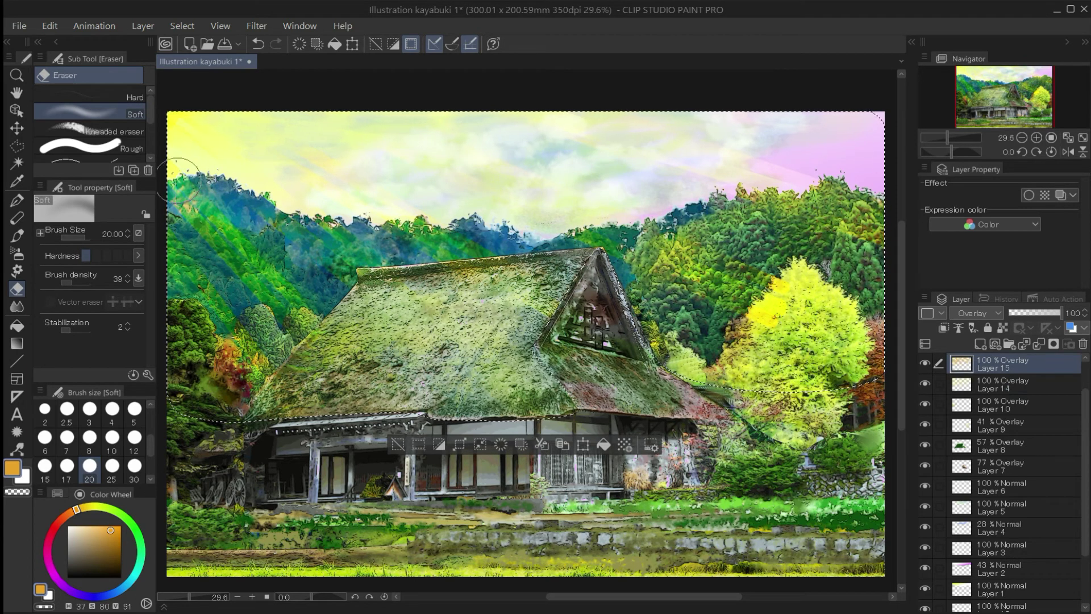
{"action": "key", "text": "alt+bracketright"}
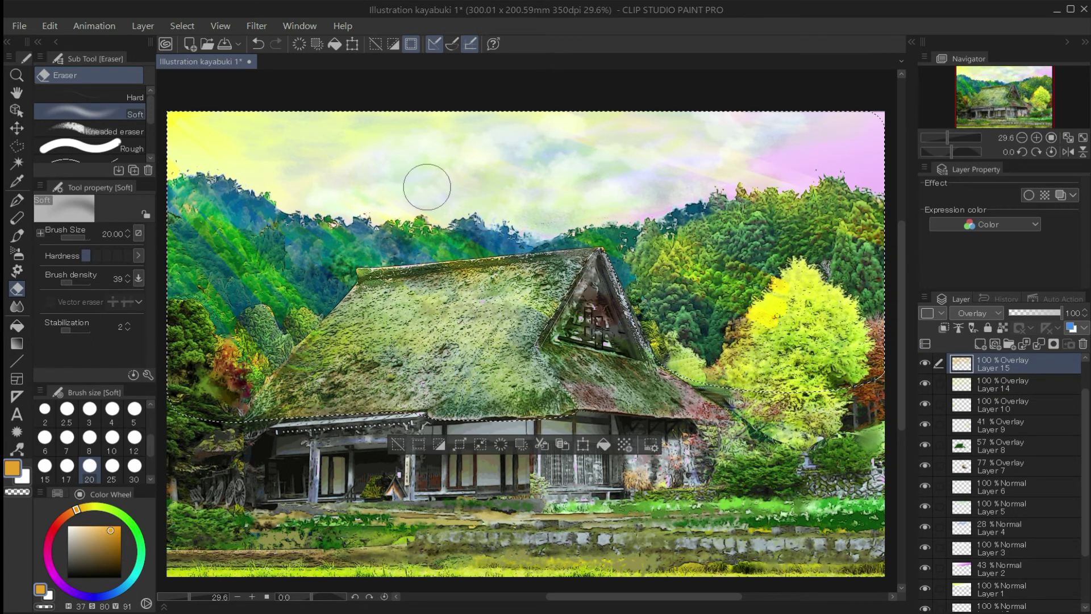
{"action": "key", "text": "alt+bracketleft"}
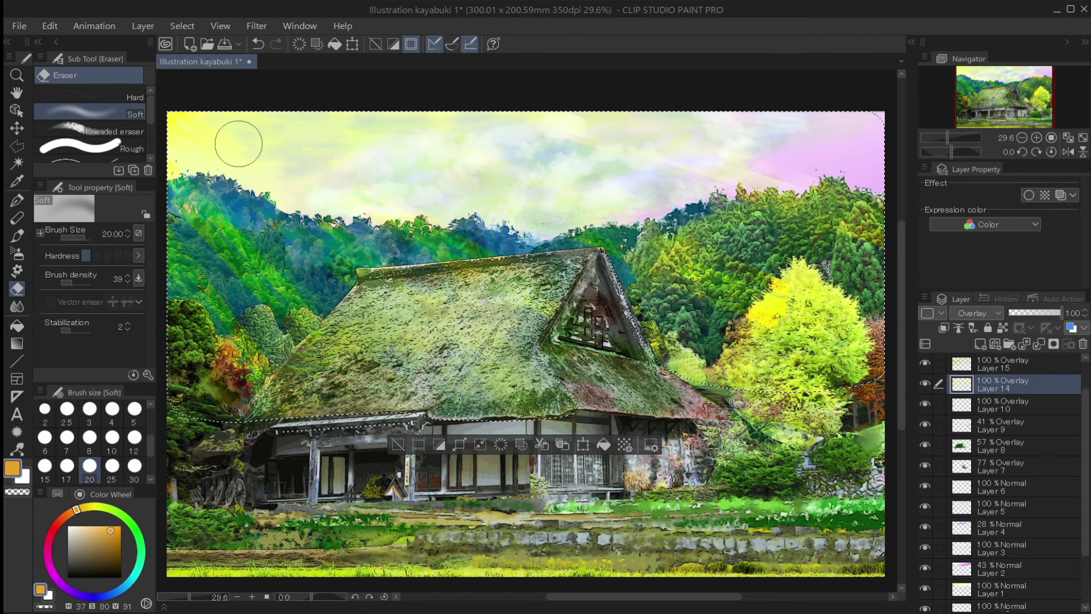
{"action": "key", "text": "alt+bracketright"}
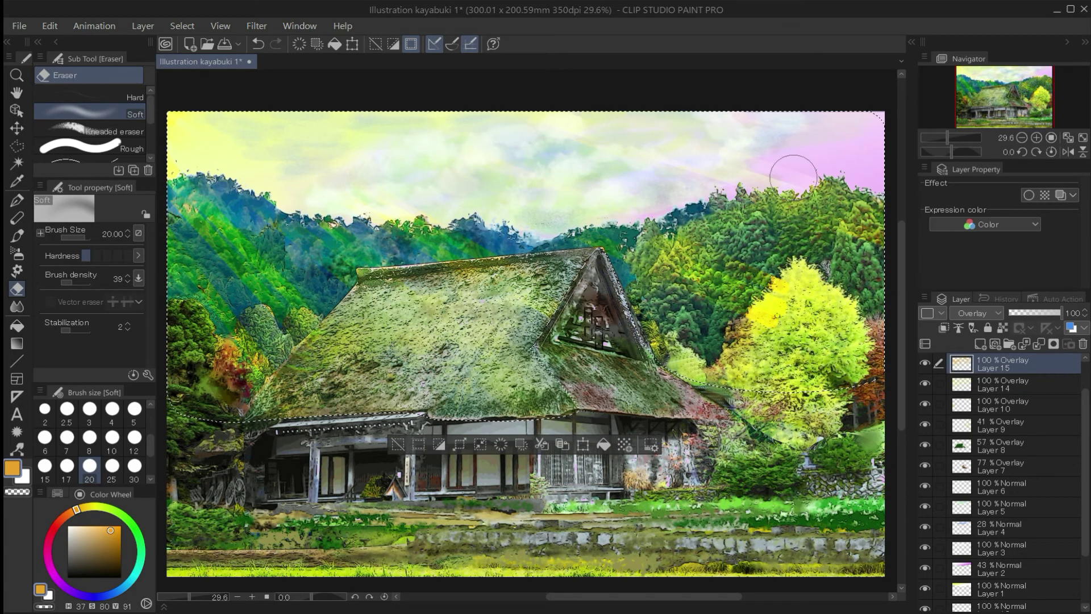
{"action": "key", "text": "alt+bracketleft"}
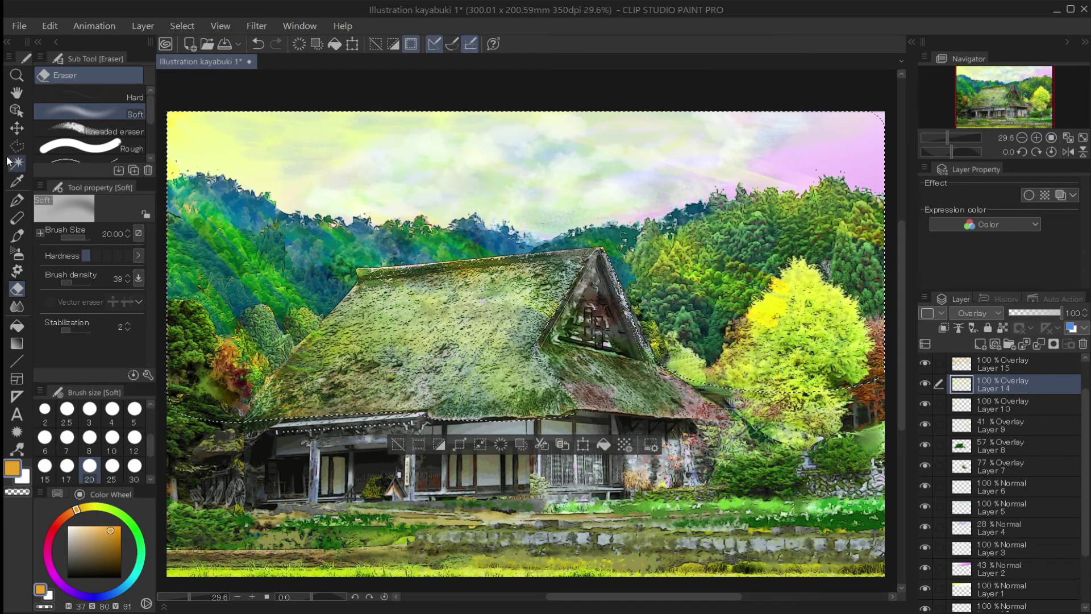
{"action": "left_click", "coordinate": [143, 26]}
{"action": "mouse_move", "coordinate": [226, 79]}
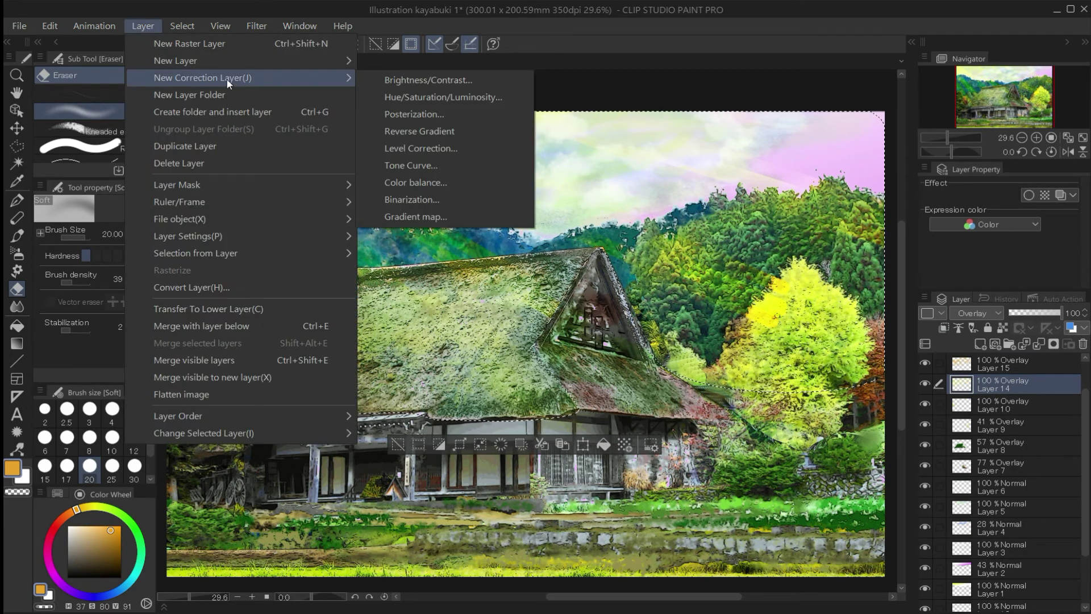
{"action": "left_click", "coordinate": [391, 98]}
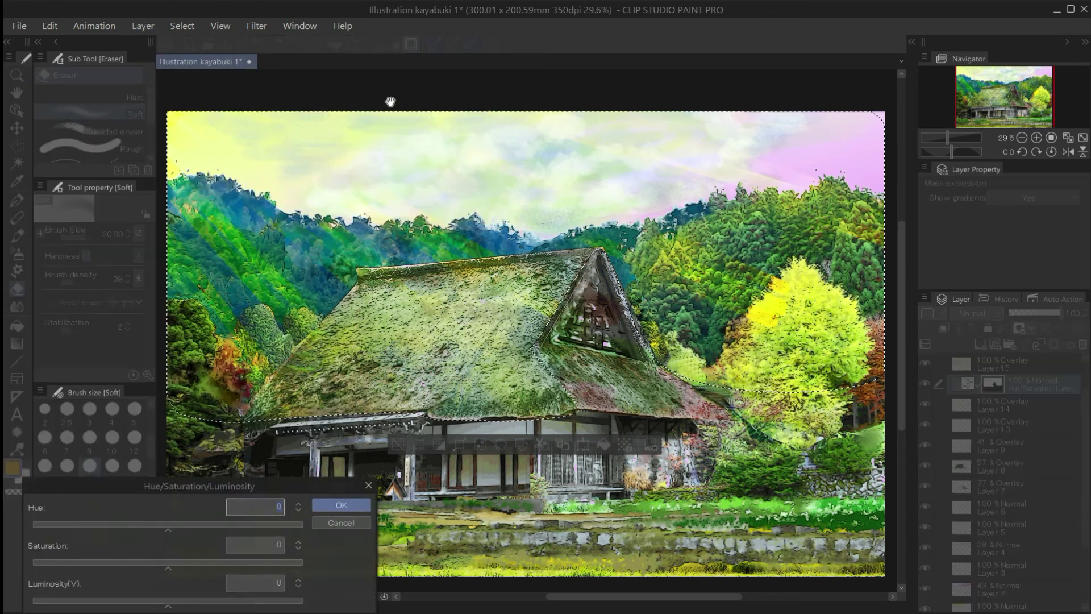
{"action": "left_click", "coordinate": [369, 485]}
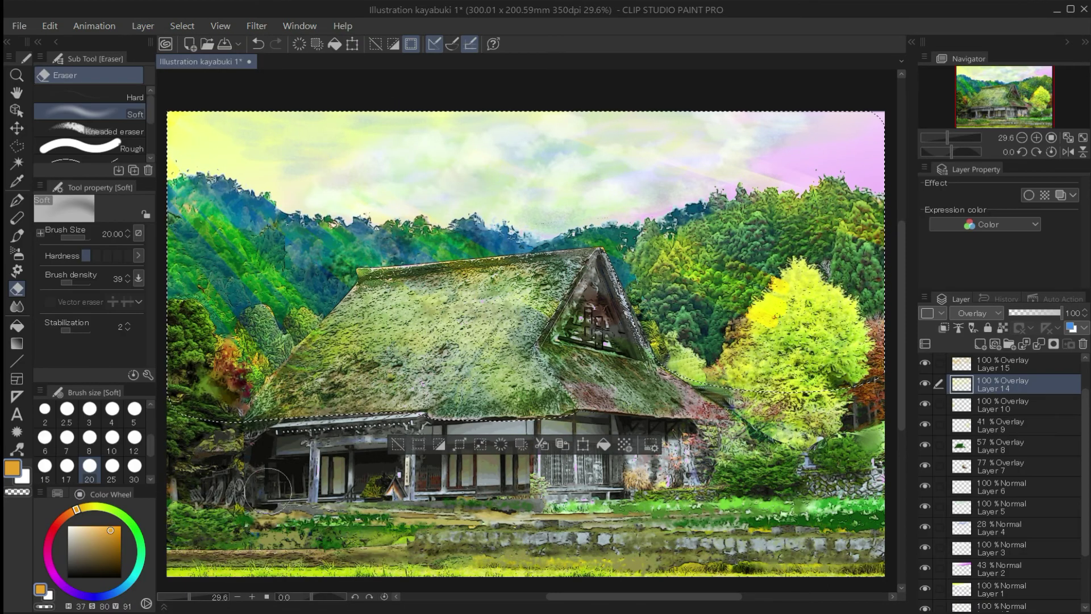
Clear the selection and add three blank Normal layers, placing two below Layer 15 and one above it
{"action": "left_click", "coordinate": [398, 444]}
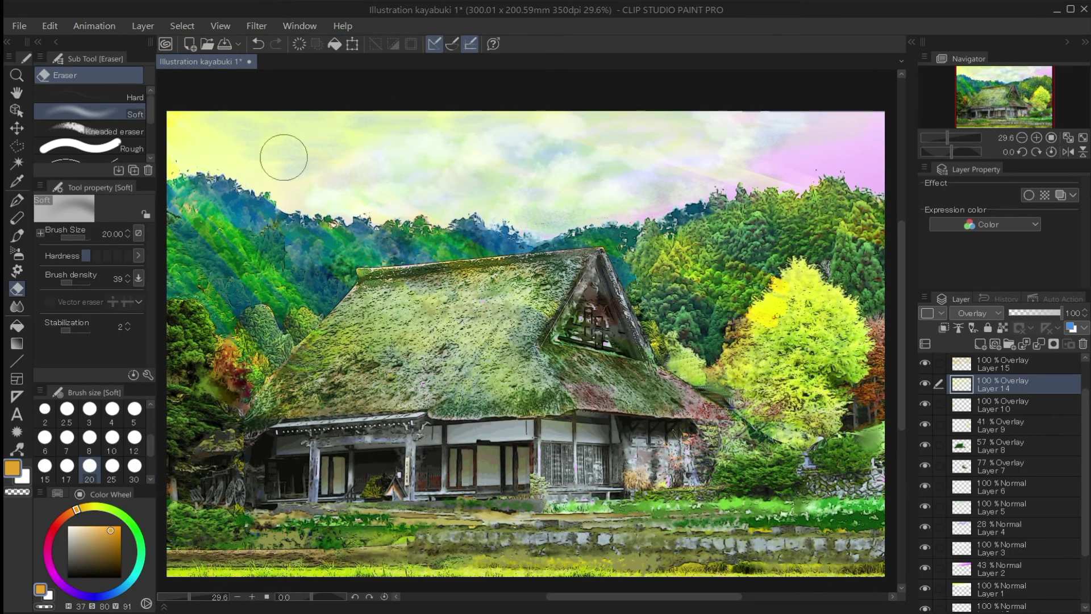
{"action": "left_click", "coordinate": [980, 344]}
{"action": "left_click", "coordinate": [980, 344]}
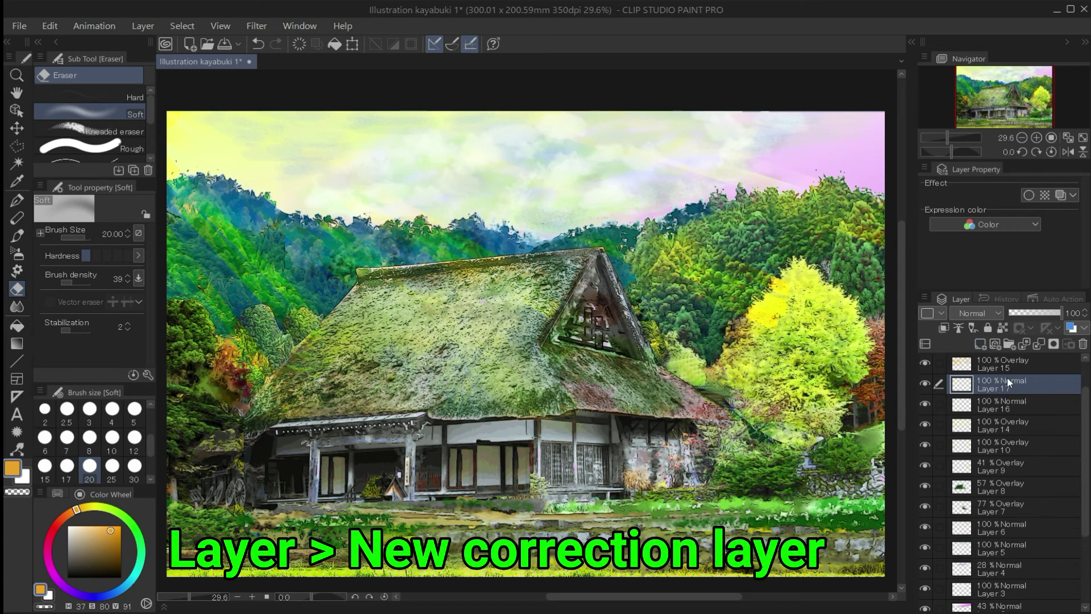
{"action": "left_click", "coordinate": [981, 344]}
Add a Hue/Saturation/Luminosity correction layer above all layers, with hue 17 and saturation 24
{"action": "left_click", "coordinate": [146, 28]}
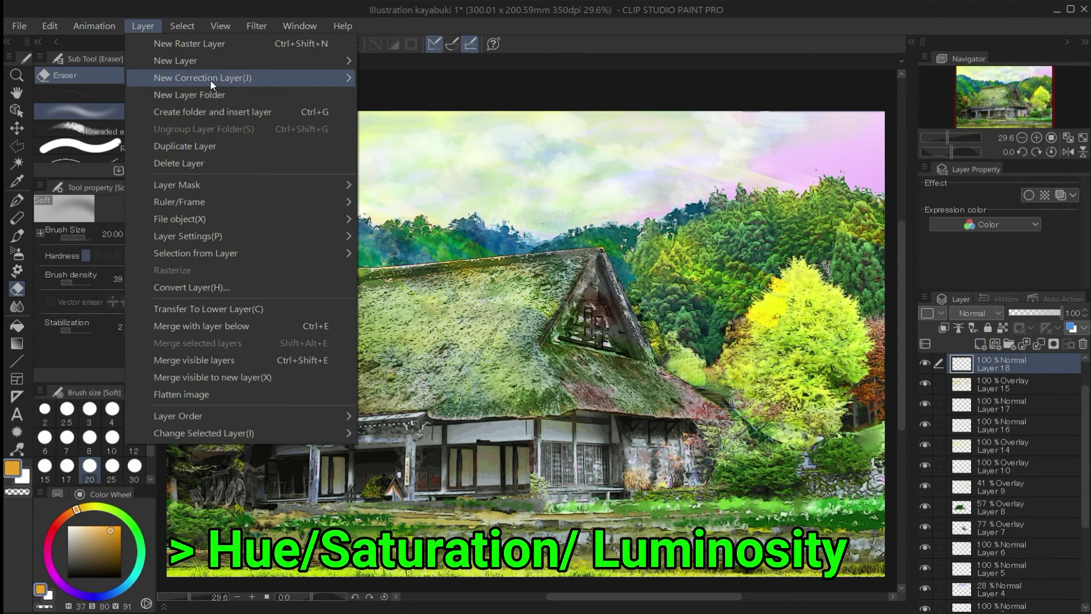
{"action": "mouse_move", "coordinate": [222, 80]}
{"action": "left_click", "coordinate": [377, 99]}
{"action": "left_click_drag", "start_coordinate": [168, 531], "coordinate": [181, 531]}
{"action": "left_click_drag", "start_coordinate": [168, 567], "coordinate": [200, 564]}
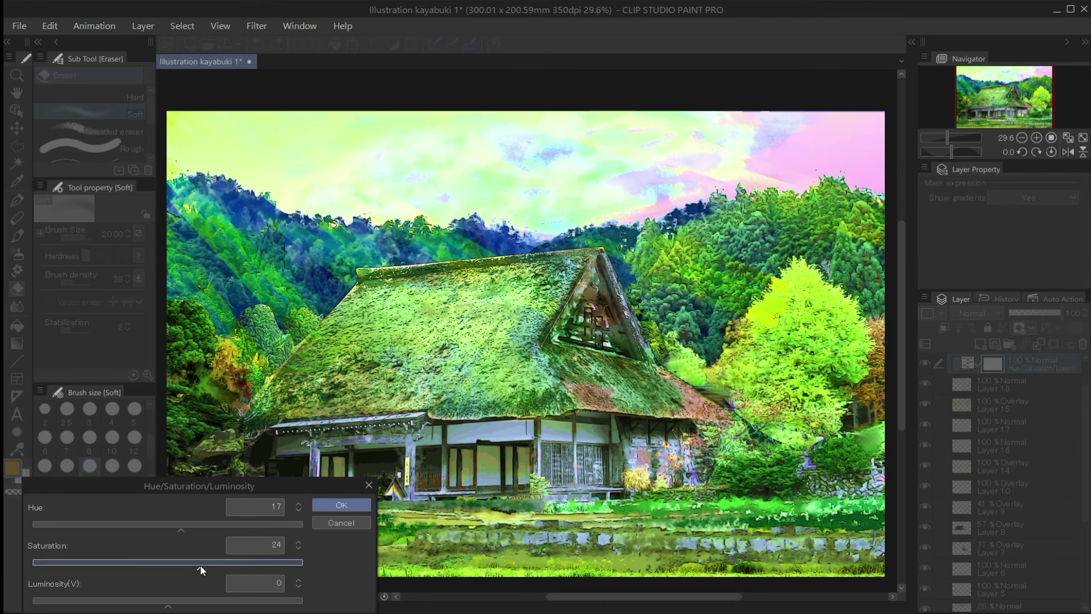
{"action": "left_click_drag", "start_coordinate": [200, 487], "coordinate": [175, 381]}
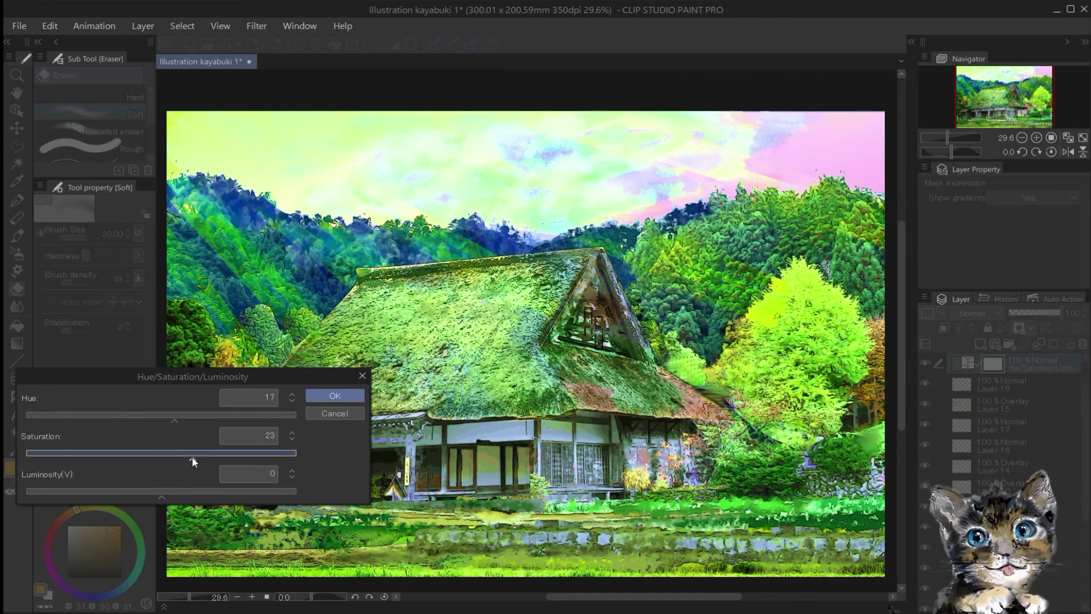
Tune the correction layer to hue -6, saturation 0 and luminosity 6
{"action": "left_click_drag", "start_coordinate": [192, 458], "coordinate": [134, 423]}
{"action": "left_click_drag", "start_coordinate": [124, 374], "coordinate": [36, 307]}
{"action": "mouse_move", "coordinate": [76, 424]}
{"action": "left_mouse_down"}
{"action": "mouse_move", "coordinate": [101, 426]}
{"action": "mouse_move", "coordinate": [88, 427]}
{"action": "left_mouse_up"}
{"action": "left_click_drag", "start_coordinate": [87, 309], "coordinate": [116, 290]}
{"action": "left_click_drag", "start_coordinate": [89, 331], "coordinate": [116, 338]}
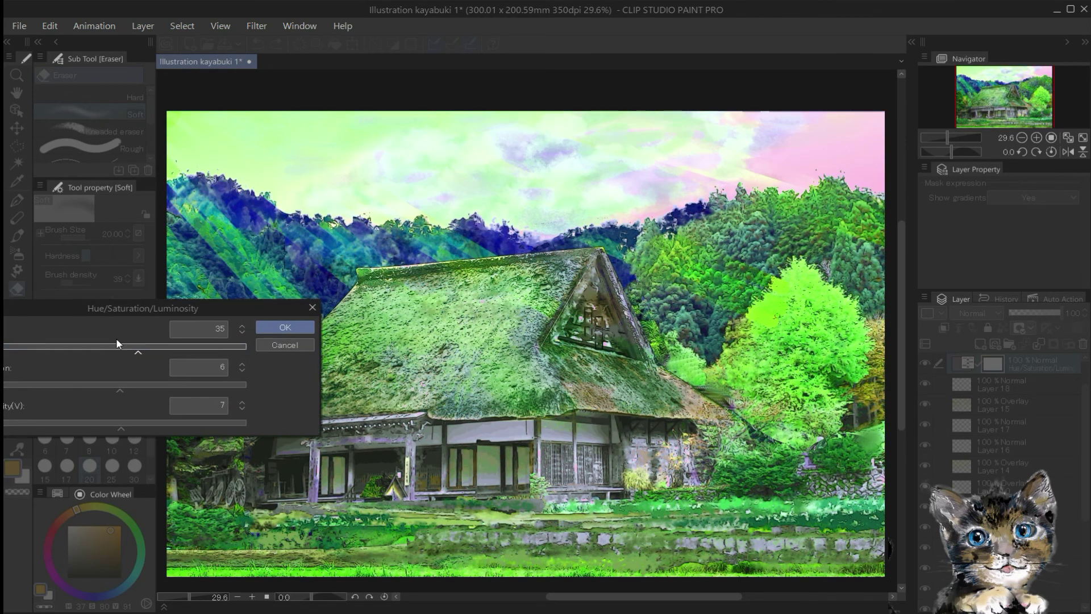
{"action": "left_click_drag", "start_coordinate": [103, 280], "coordinate": [67, 292]}
{"action": "left_click_drag", "start_coordinate": [81, 328], "coordinate": [74, 328]}
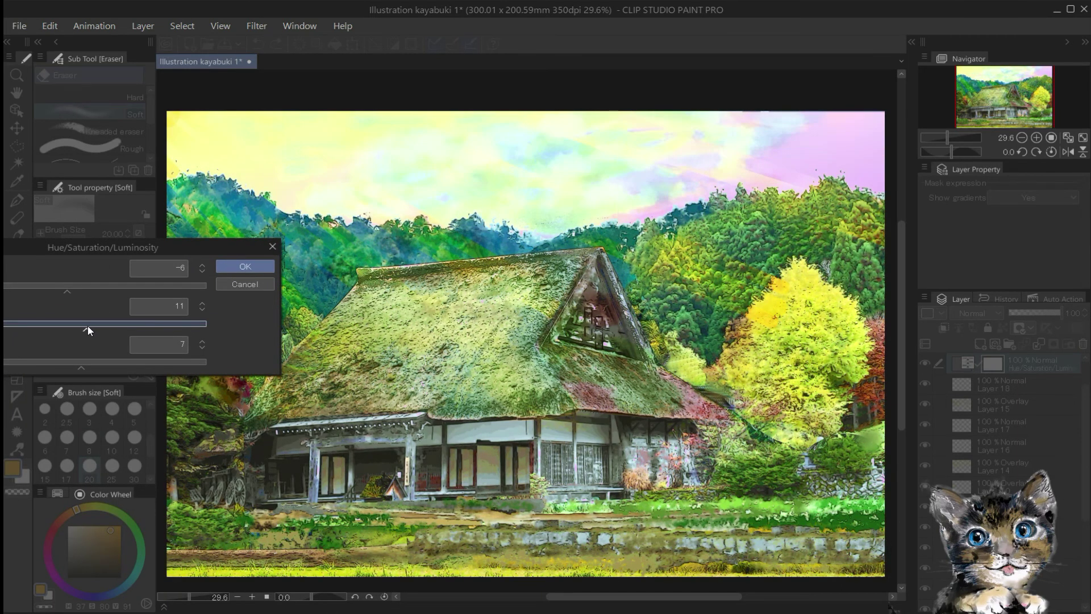
{"action": "mouse_move", "coordinate": [83, 368]}
{"action": "left_mouse_down"}
{"action": "mouse_move", "coordinate": [123, 370]}
{"action": "mouse_move", "coordinate": [80, 366]}
{"action": "left_mouse_up"}
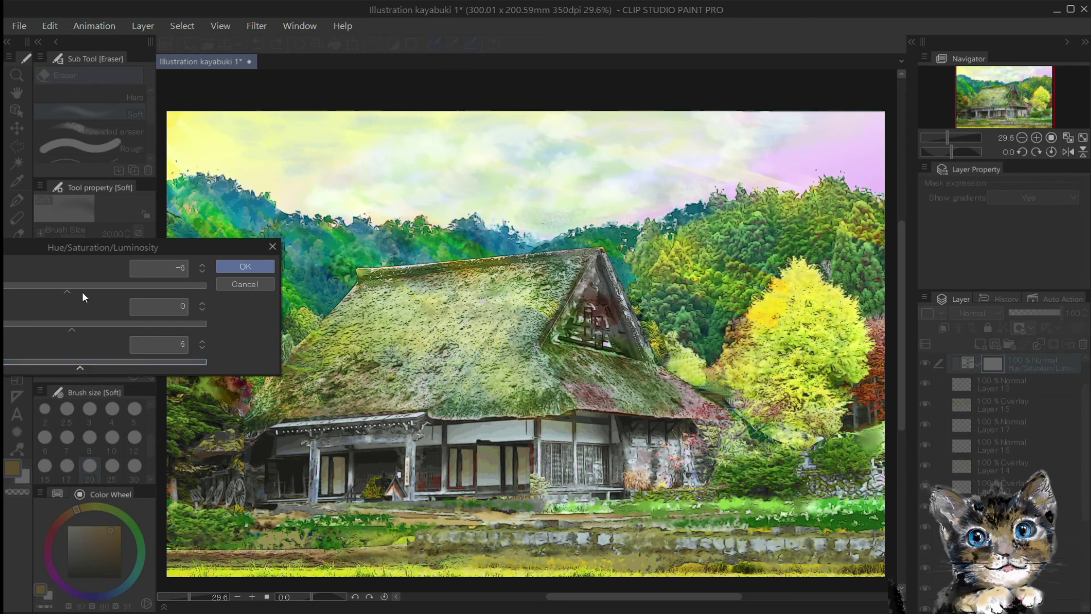